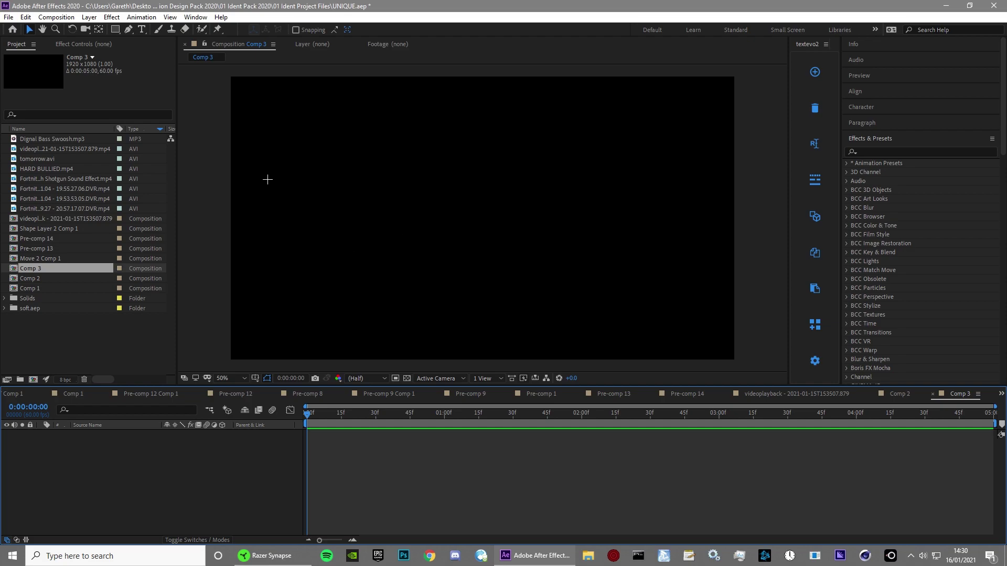
Step: Add a text layer reading MOVE in the composition
click(141, 29)
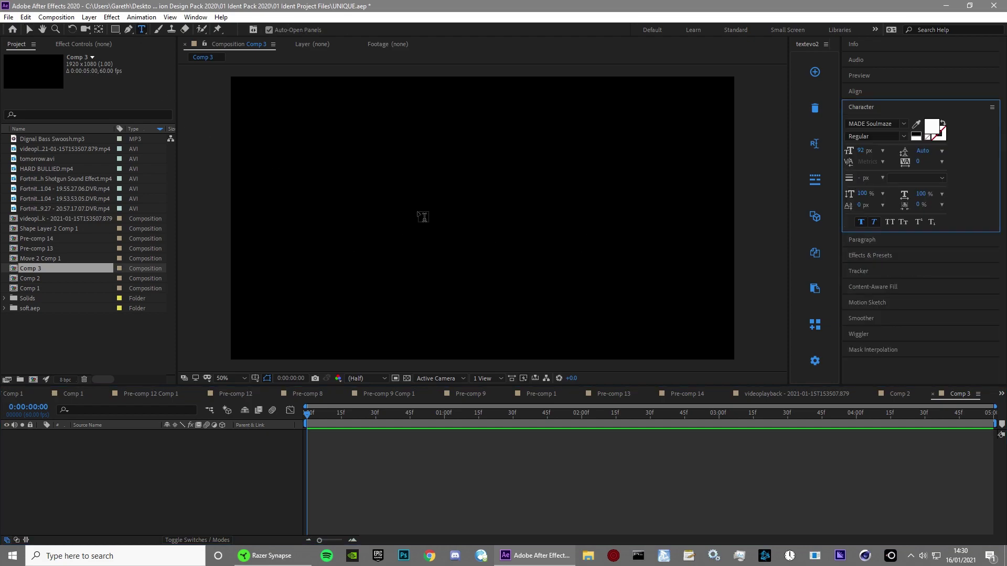
click(423, 216)
text(MOVE)
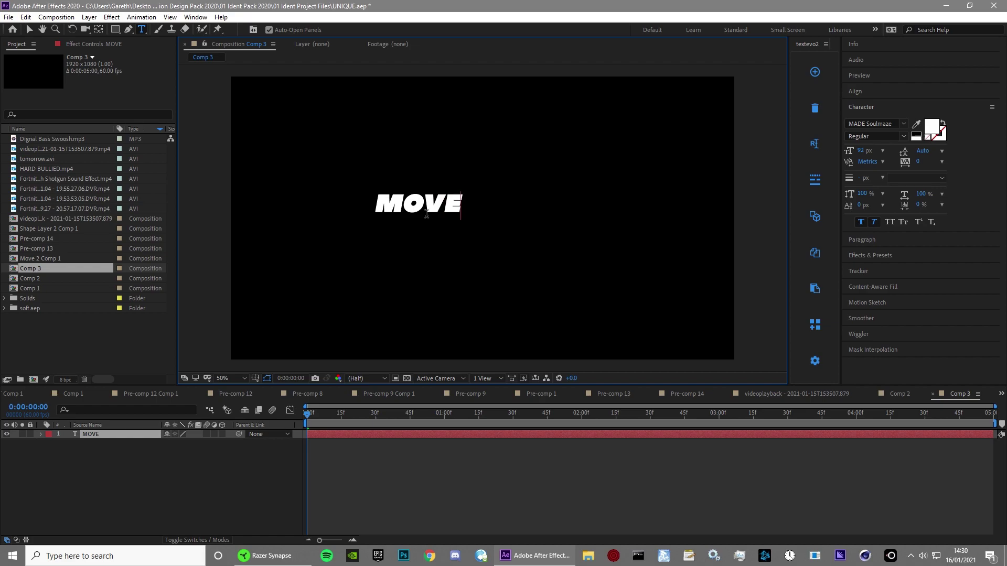
Step: Turn off faux italic for the whole MOVE text and enlarge its font to roughly twice the size
key(ctrl+a)
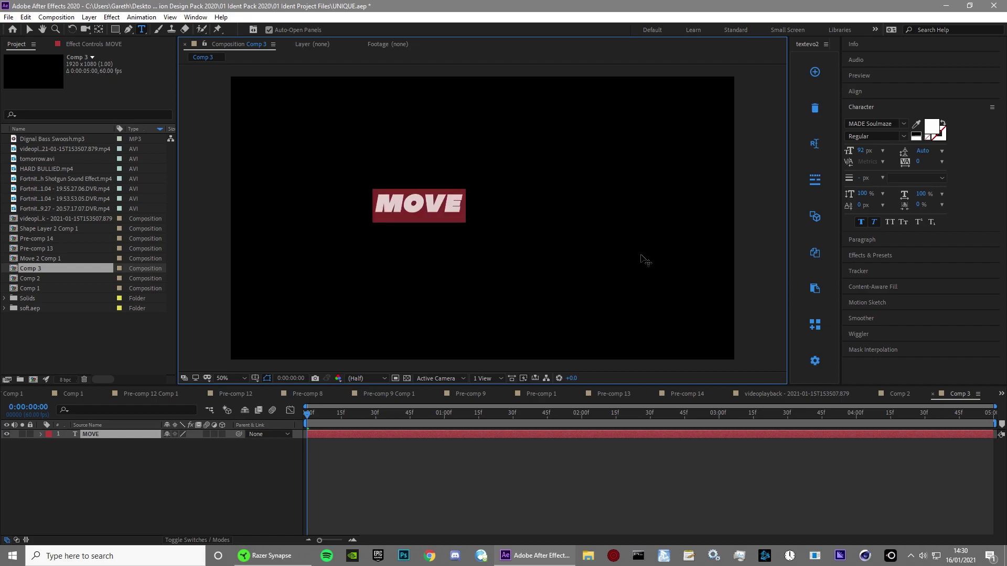
click(874, 222)
drag(861, 150, 916, 156)
Step: Centre the MOVE text horizontally and vertically in the composition, then deselect it
click(872, 89)
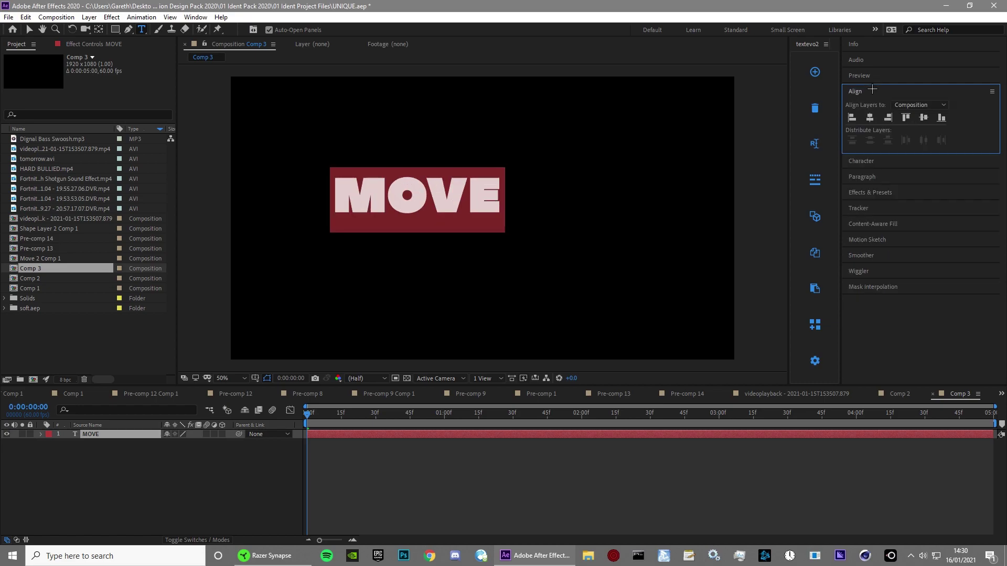
click(869, 118)
click(923, 118)
click(584, 477)
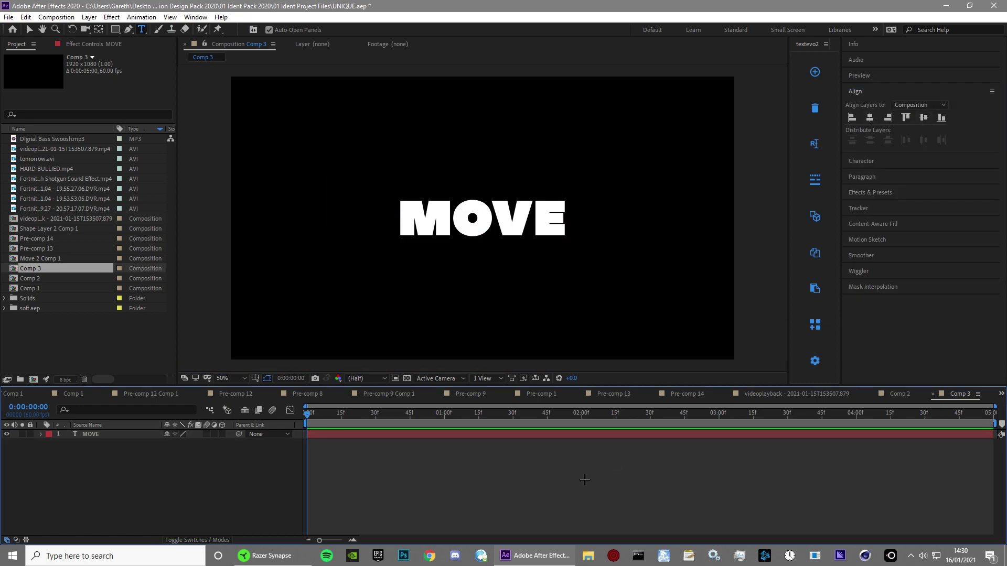
Step: Create a shape layer of outlines from the MOVE text layer
scroll(517, 228, up, 2)
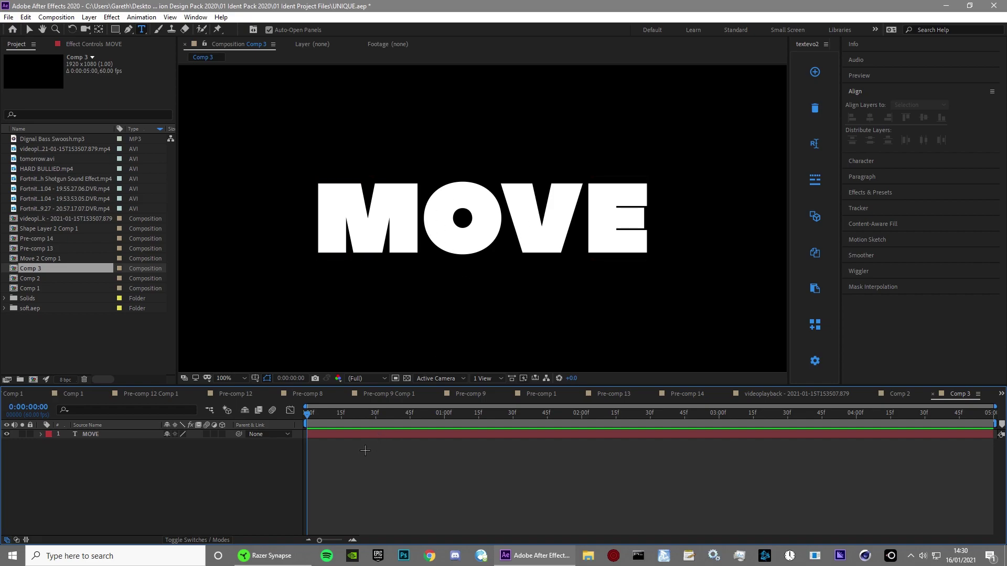
click(364, 435)
right_click(320, 436)
mouse_move(383, 363)
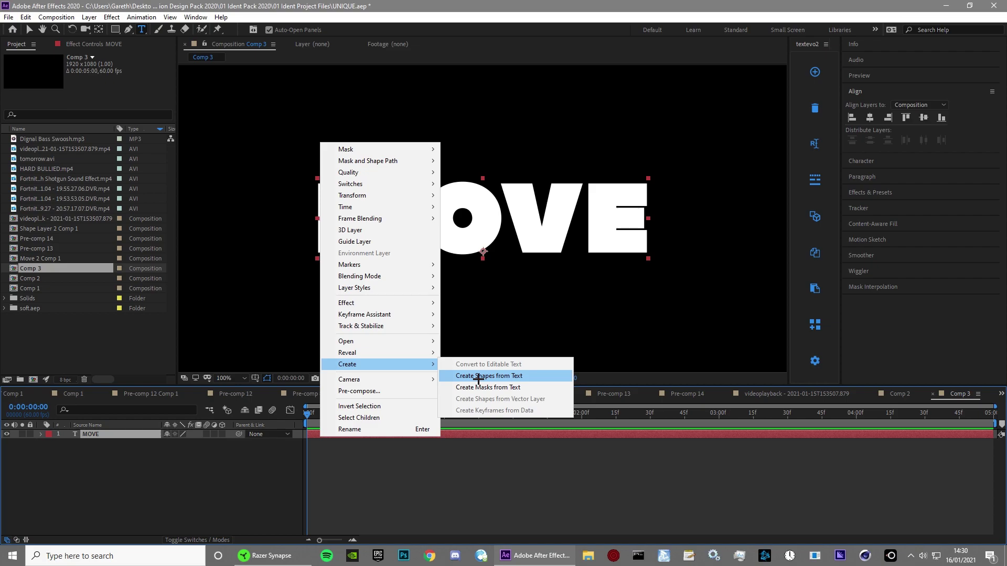
click(478, 378)
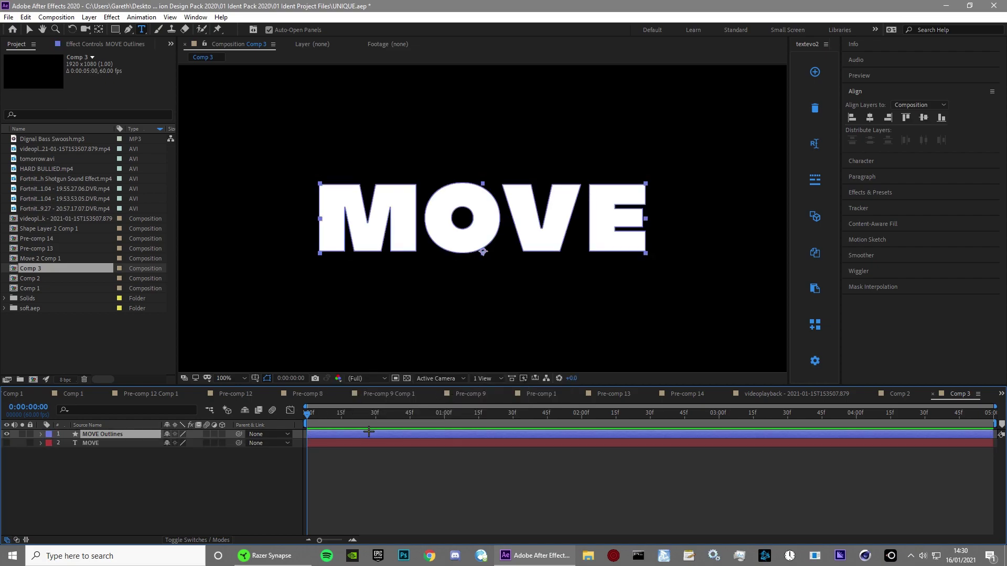
Step: Duplicate the MOVE Outlines layer three times
click(40, 435)
click(96, 435)
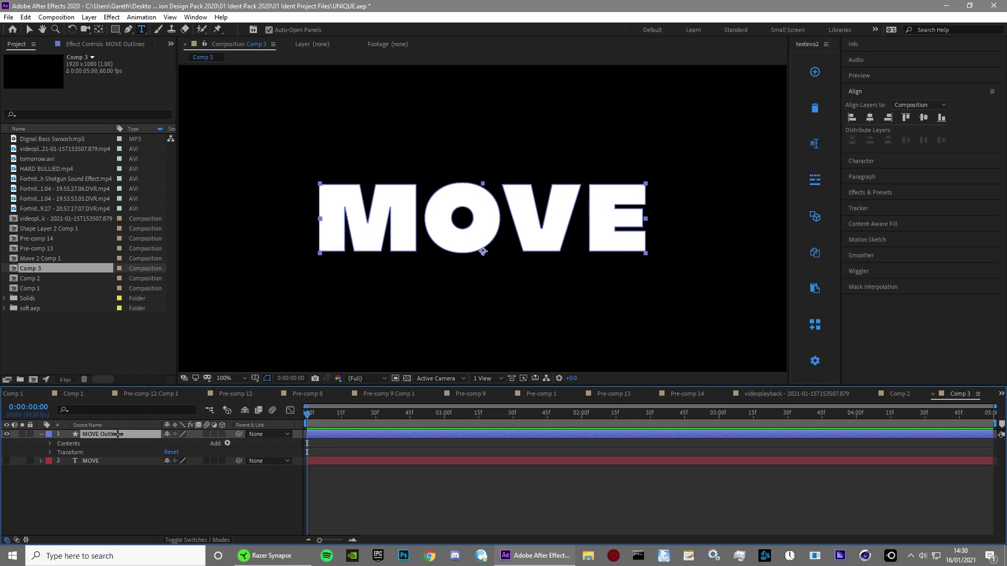
key(ctrl+d)
key(ctrl+d)
key(ctrl+d)
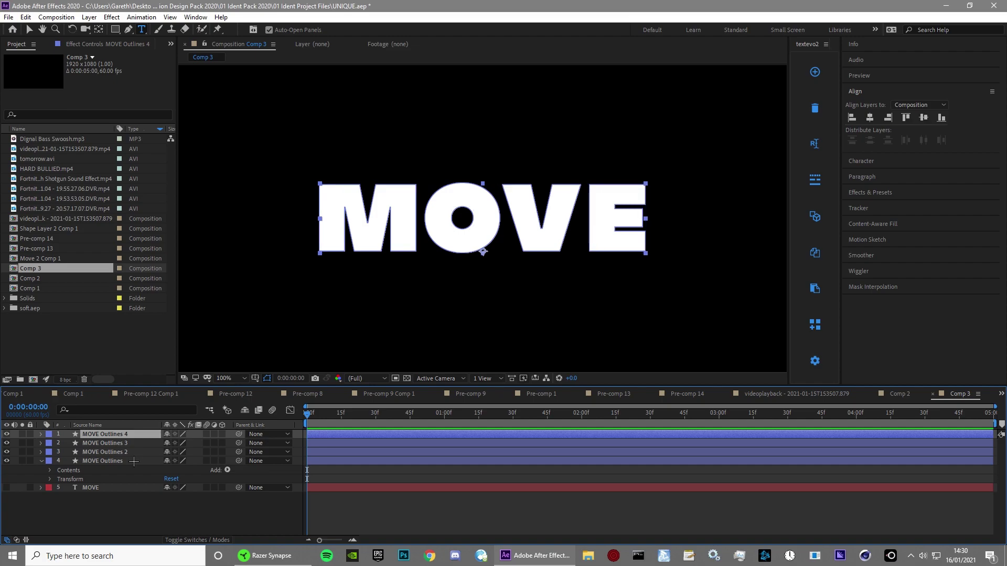
Step: Delete the O, V and E shapes from the original MOVE Outlines layer, keeping only M
click(61, 461)
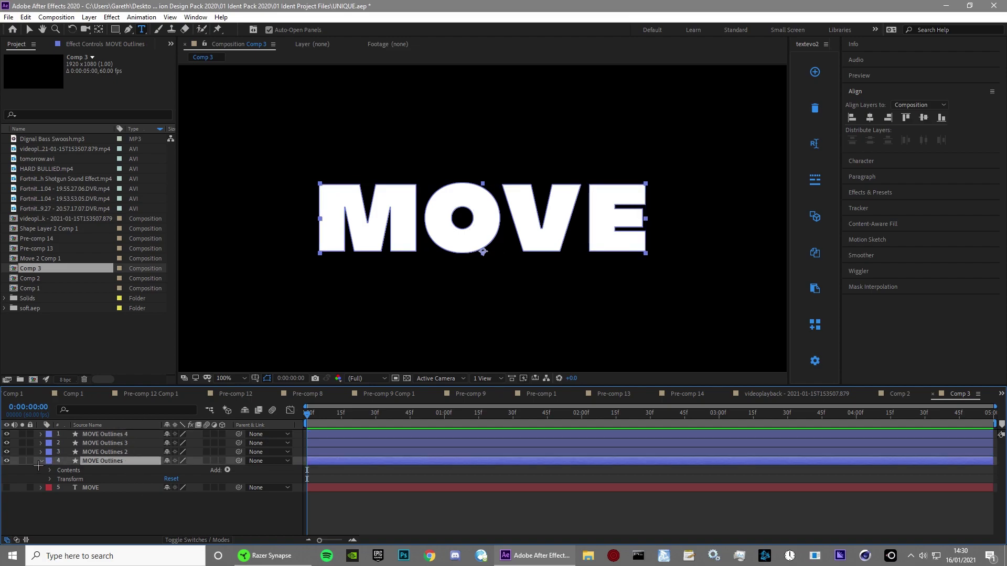
click(48, 470)
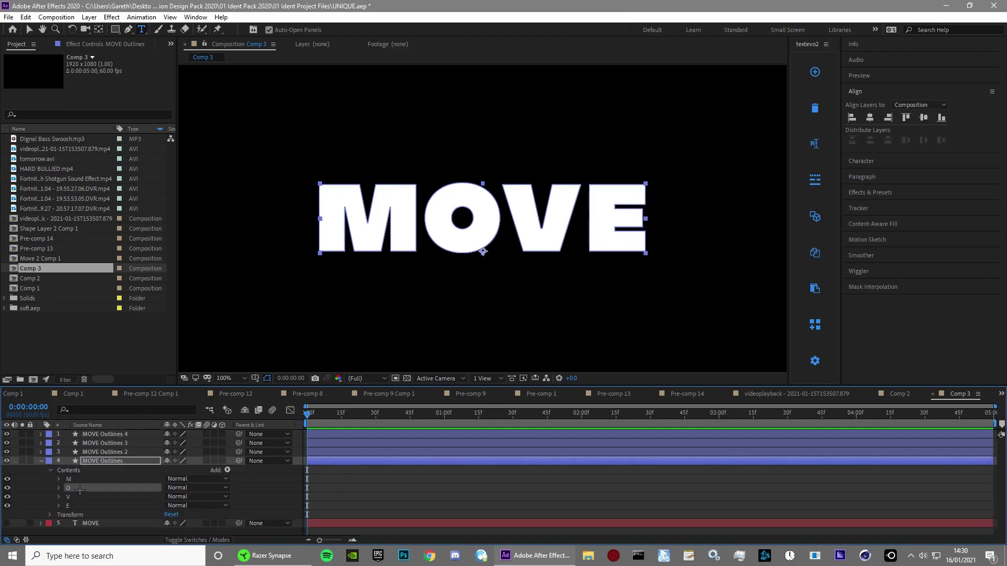
key(Delete)
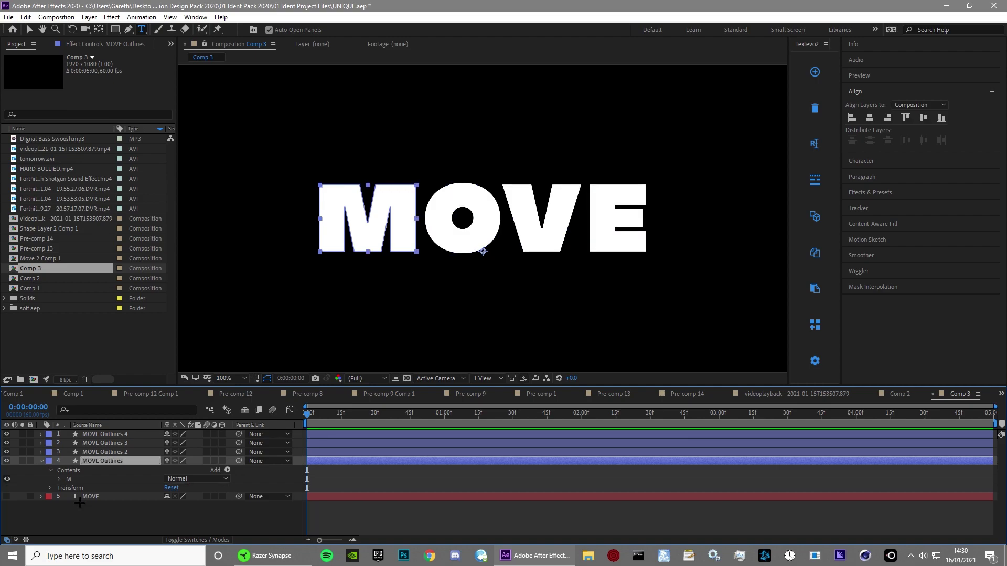
Step: Delete the M, V and E shapes from the MOVE Outlines 2 layer, keeping only O
click(41, 452)
click(50, 462)
click(65, 479)
shift+click(63, 487)
key(Delete)
Step: Delete the M, O and E shapes from the MOVE Outlines 3 layer, keeping only V
click(41, 443)
click(50, 452)
click(73, 463)
shift+click(69, 487)
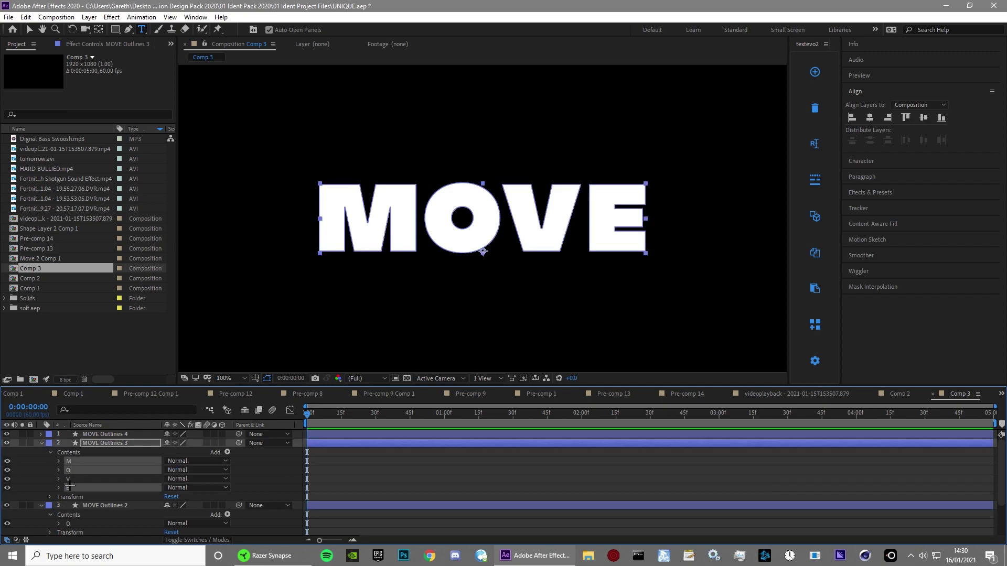
ctrl+click(73, 479)
key(Delete)
Step: Delete the M, O and V shapes from the MOVE Outlines 4 layer, keeping only E, and collapse all layers
click(41, 434)
click(50, 443)
click(68, 452)
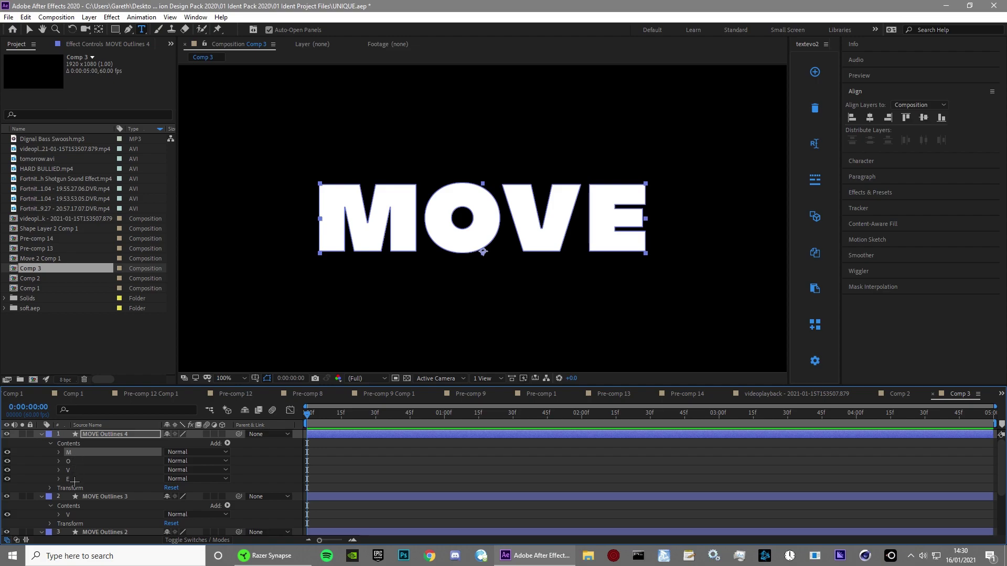
ctrl+click(76, 470)
ctrl+click(74, 479)
ctrl+click(80, 461)
ctrl+click(74, 478)
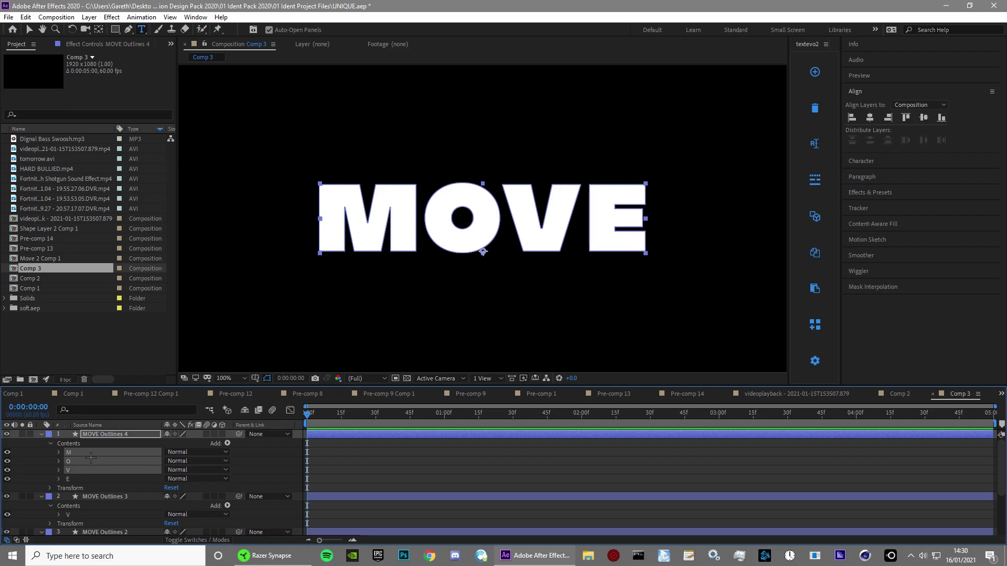
key(Delete)
ctrl+click(44, 431)
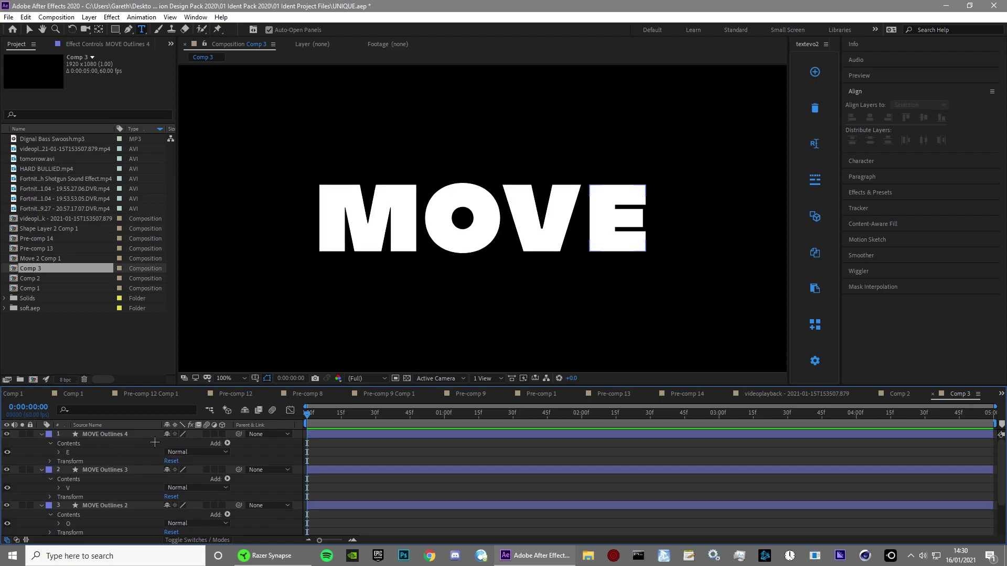
key(ctrl+grave)
Step: Rename the MOVE Outlines layer as M and the MOVE Outlines 2 layer as O
right_click(118, 461)
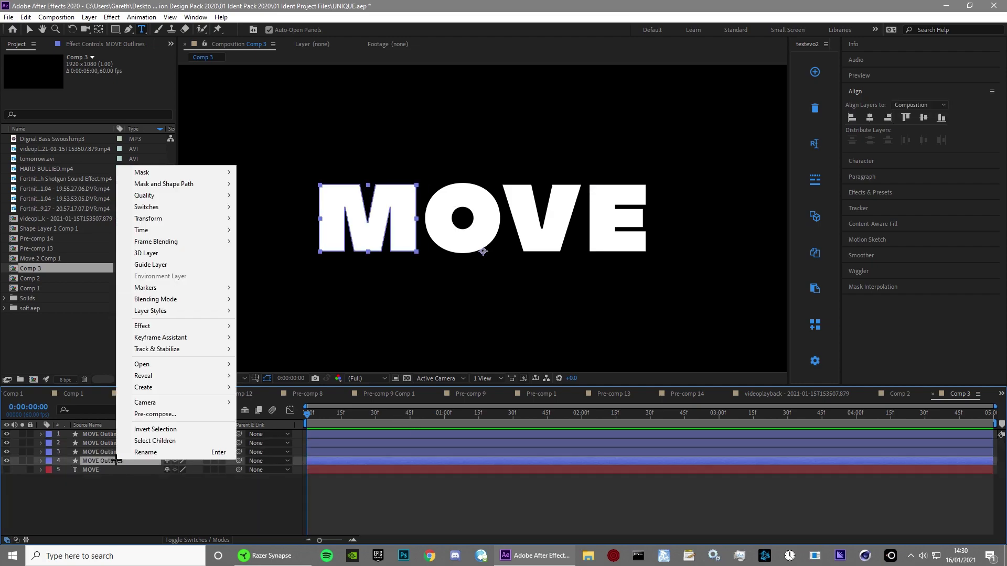
click(149, 454)
text(M)
click(132, 450)
right_click(132, 449)
click(141, 446)
text(O)
key(Return)
Step: Rename the MOVE Outlines 3 layer as V and the MOVE Outlines 4 layer as E
right_click(144, 442)
click(157, 433)
text(V)
key(Return)
right_click(157, 433)
click(176, 426)
text(E)
click(157, 506)
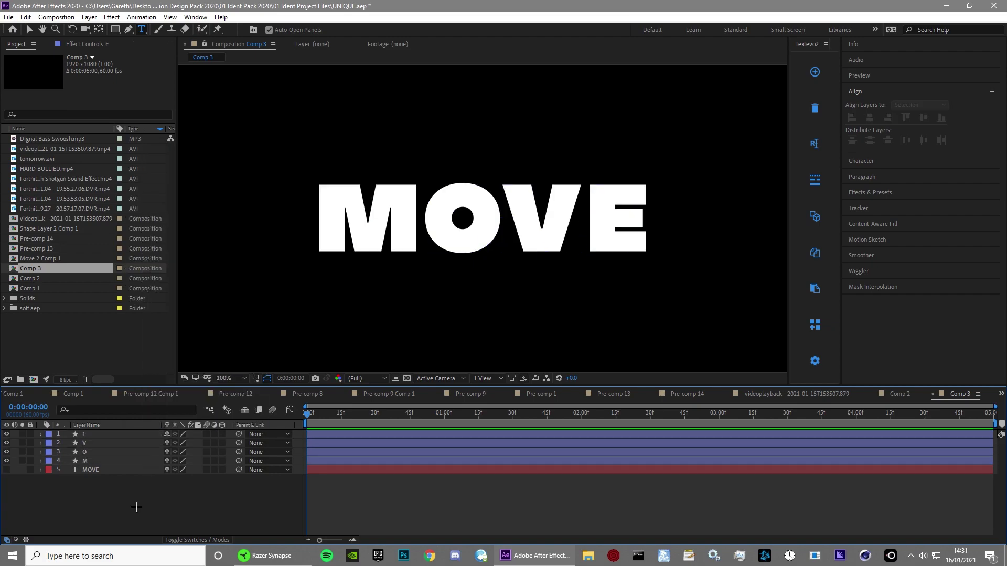
Step: Make the original MOVE text layer visible again beneath the letter layers
scroll(431, 317, down, 2)
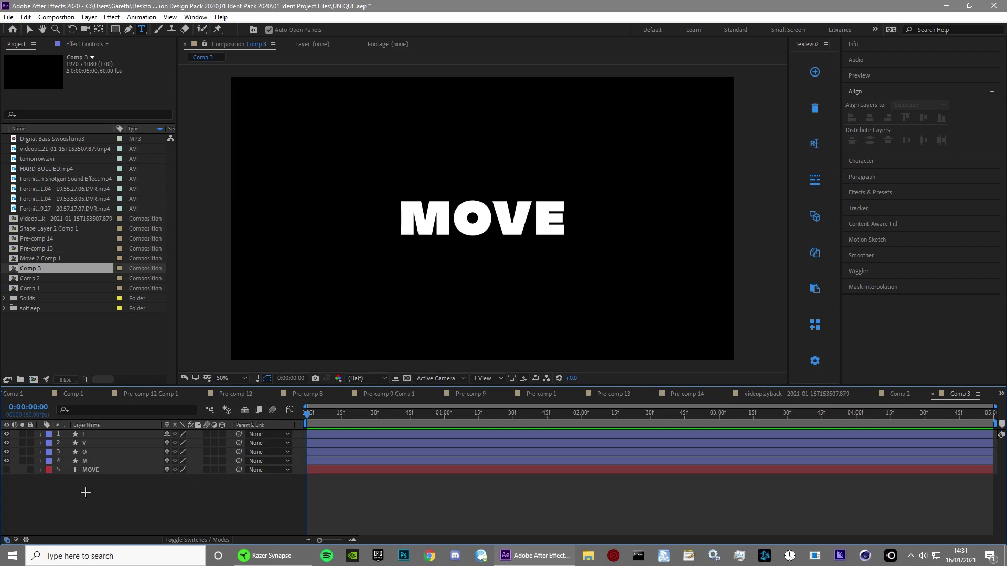
click(6, 470)
scroll(325, 281, up, 2)
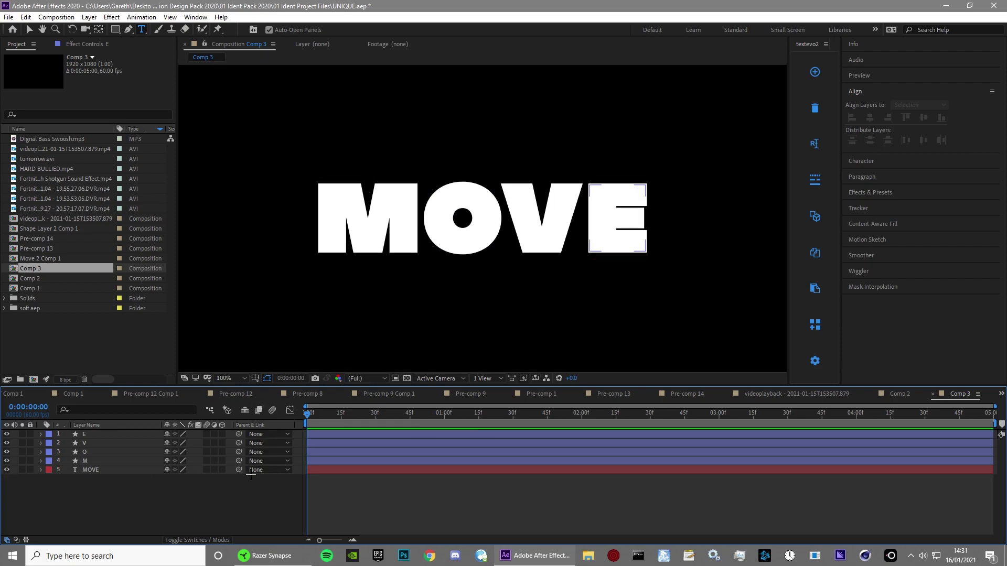
Step: Set the M layer's anchor point to -311, 0 at its lower-left corner and its position to 650.1, 603.4, matching the text
click(390, 238)
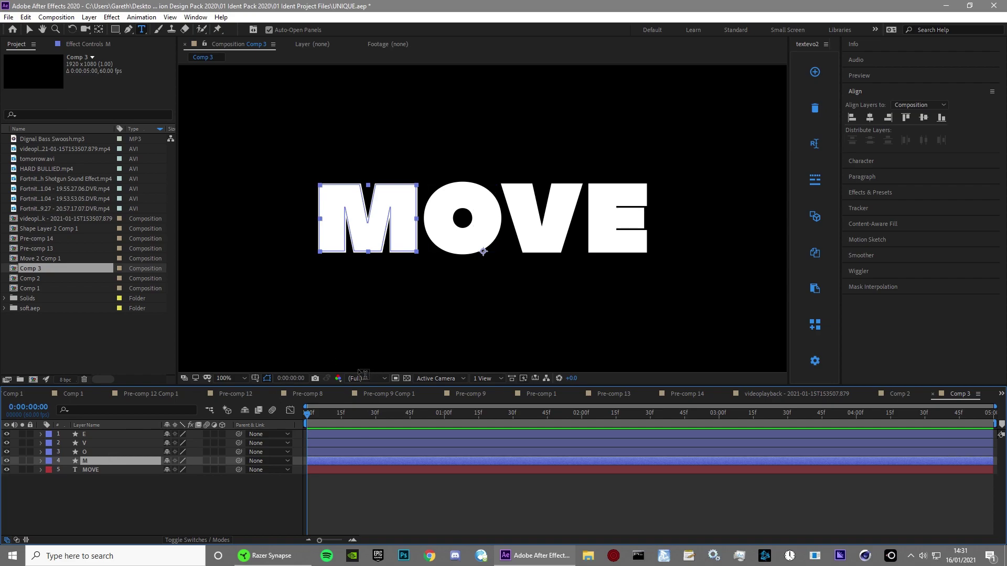
key(a)
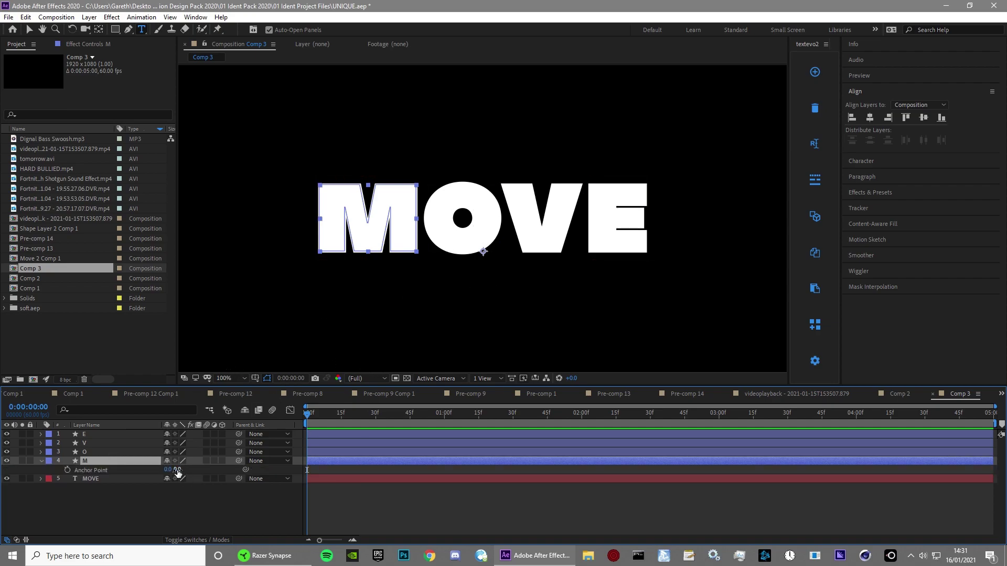
click(145, 510)
click(133, 461)
key(a)
key(a)
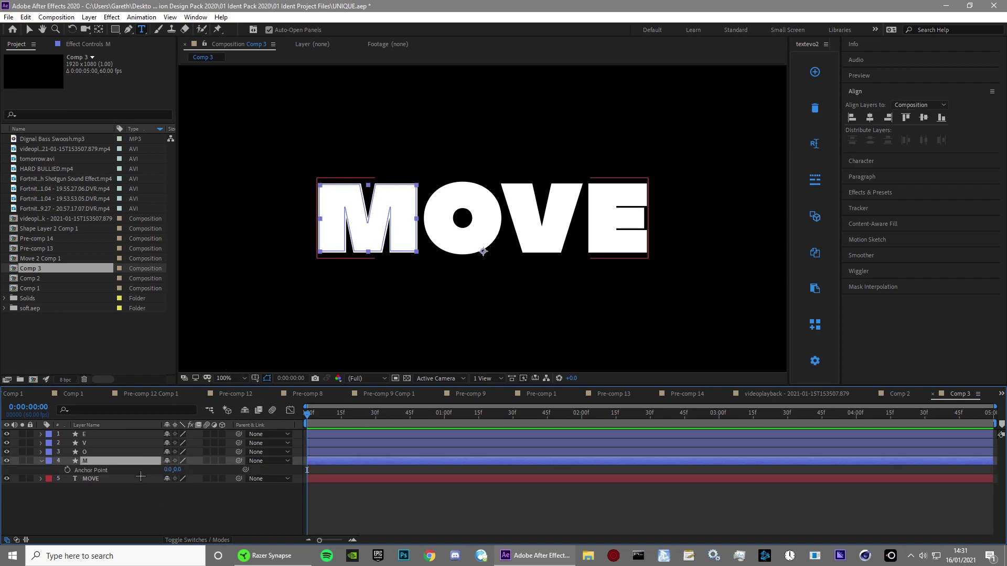
drag(168, 471, 39, 502)
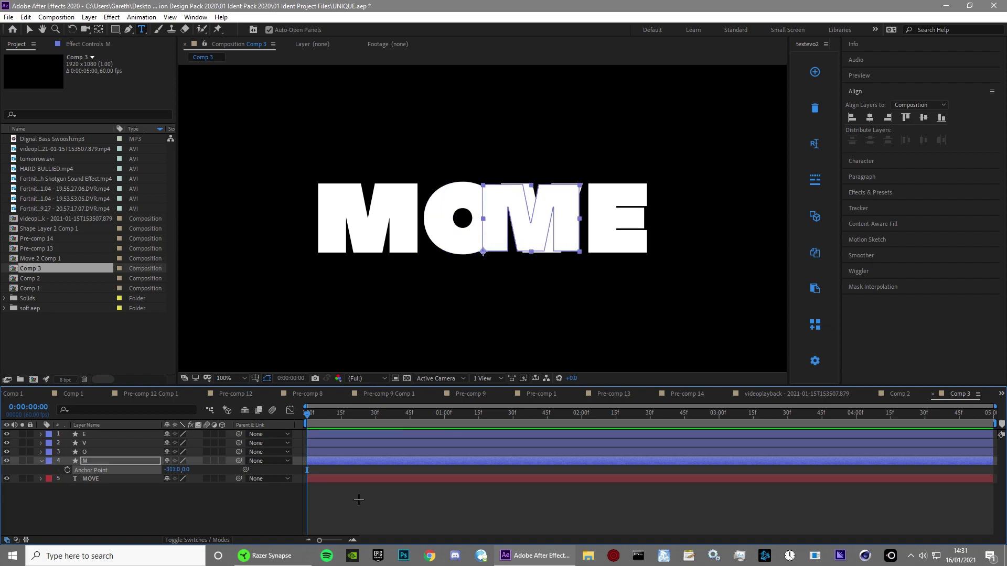
key(p)
drag(162, 469, 21, 485)
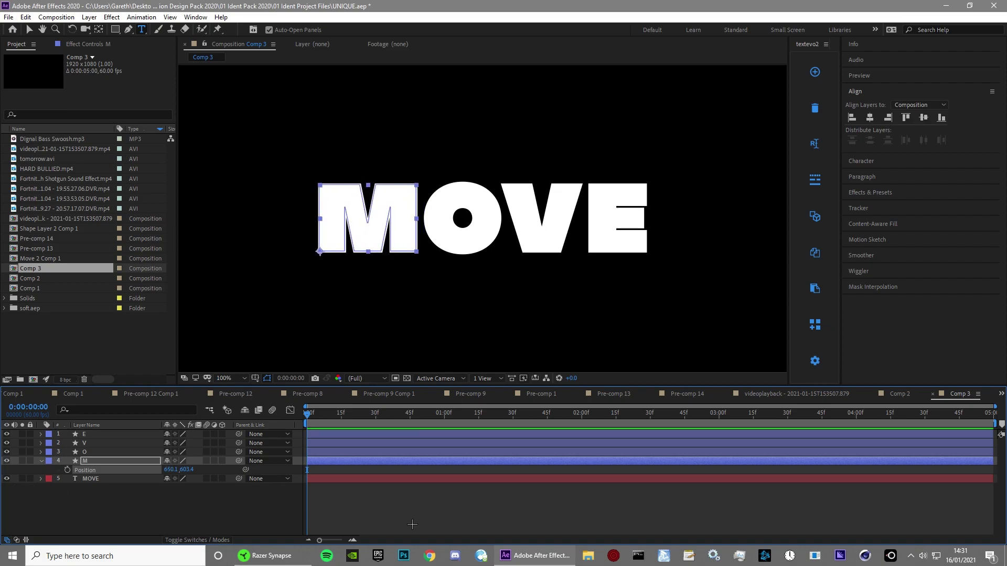
Step: Set the O layer's anchor point to -39, -63 at its centre and its position to 922.1, 540.4, matching the text
click(122, 452)
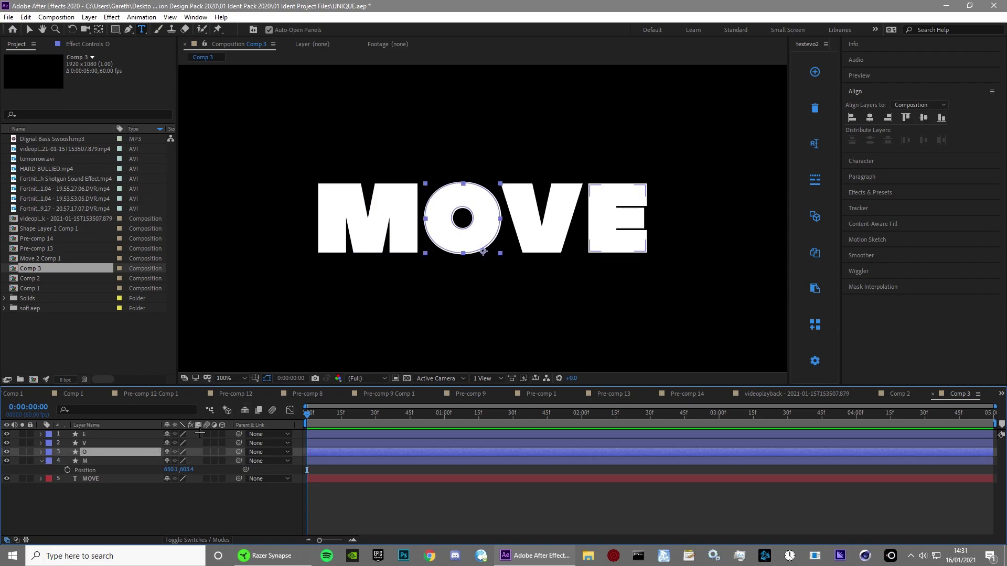
key(a)
drag(177, 461, 148, 462)
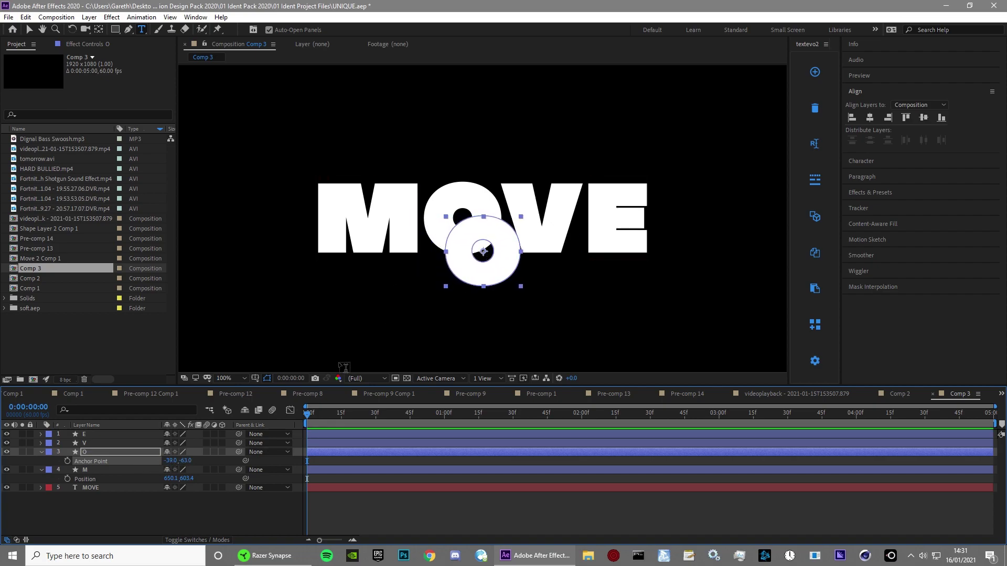
key(p)
drag(187, 462, 153, 462)
click(923, 117)
drag(171, 461, 149, 462)
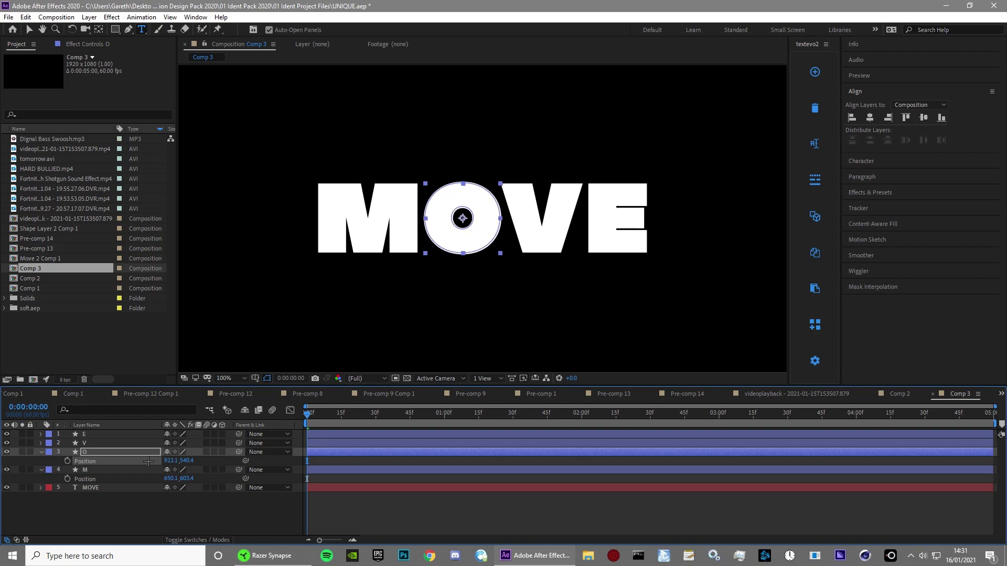
Step: Set the V layer's anchor point to 111, 0 at its bottom tip and its position to 1072.1, 603.4, matching the text
click(125, 443)
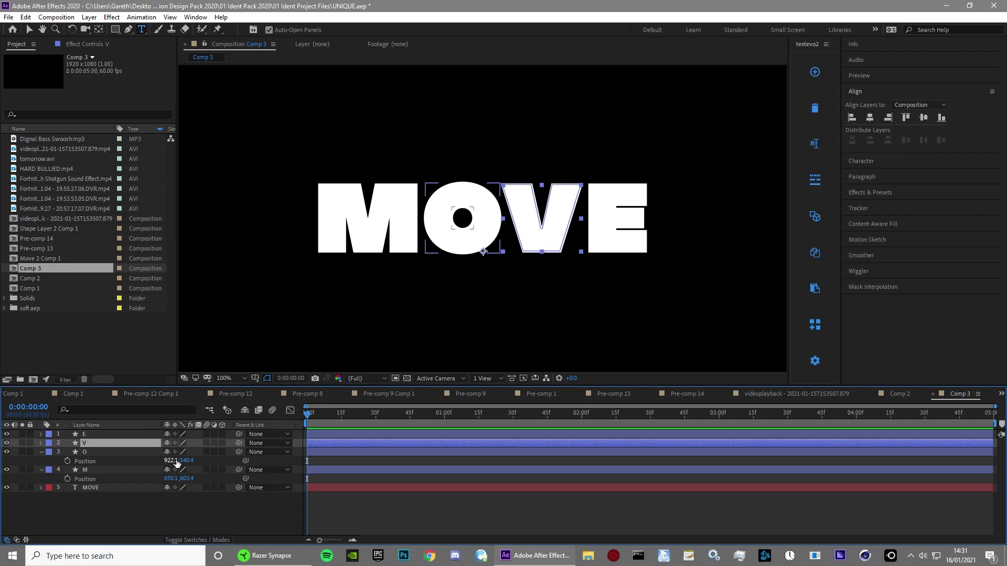
key(a)
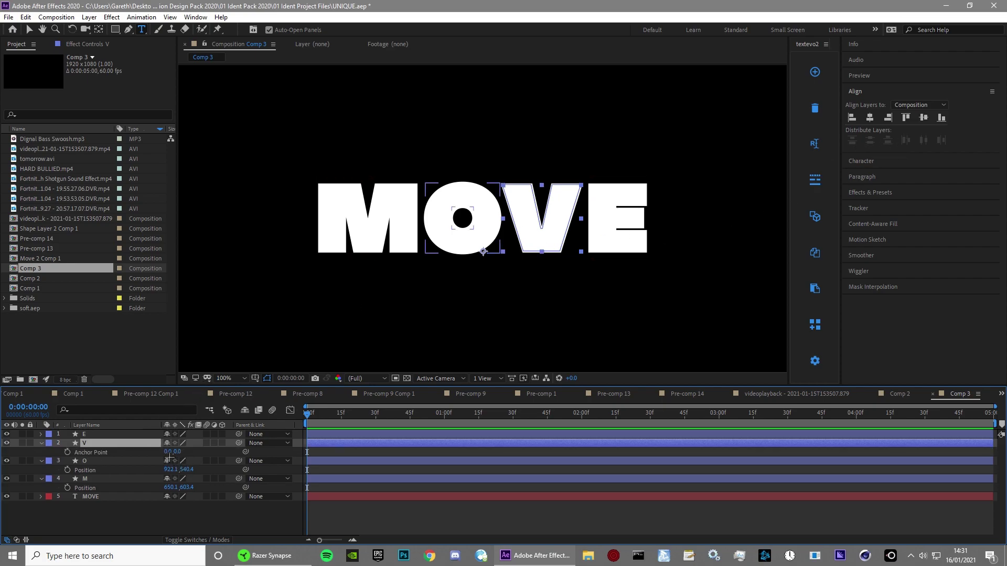
drag(167, 453, 225, 451)
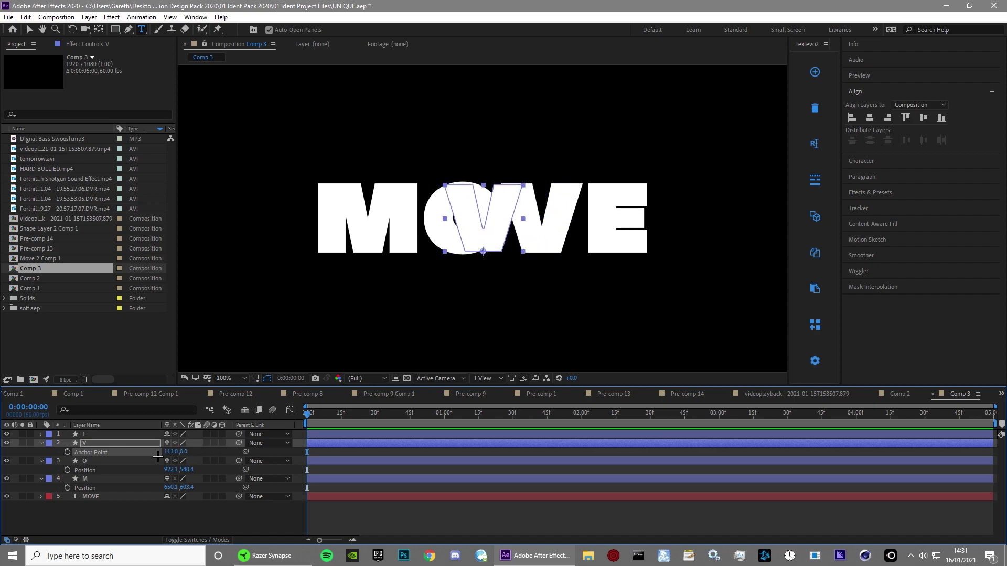
key(p)
key(ctrl+z)
drag(221, 446, 226, 446)
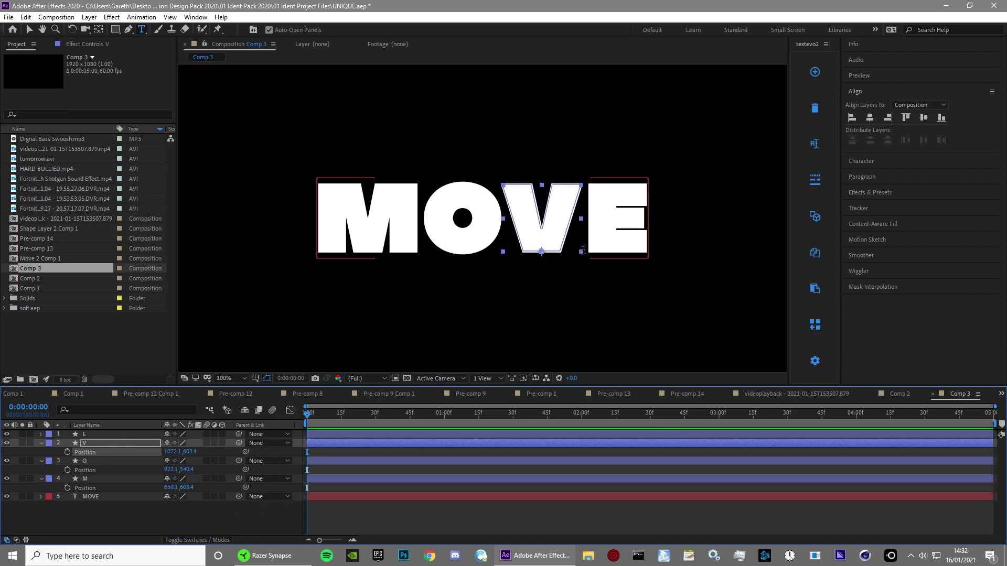
Step: Set the E layer's anchor point at its lower-left corner and its position to 1163.1, 603.4, matching the text
click(138, 435)
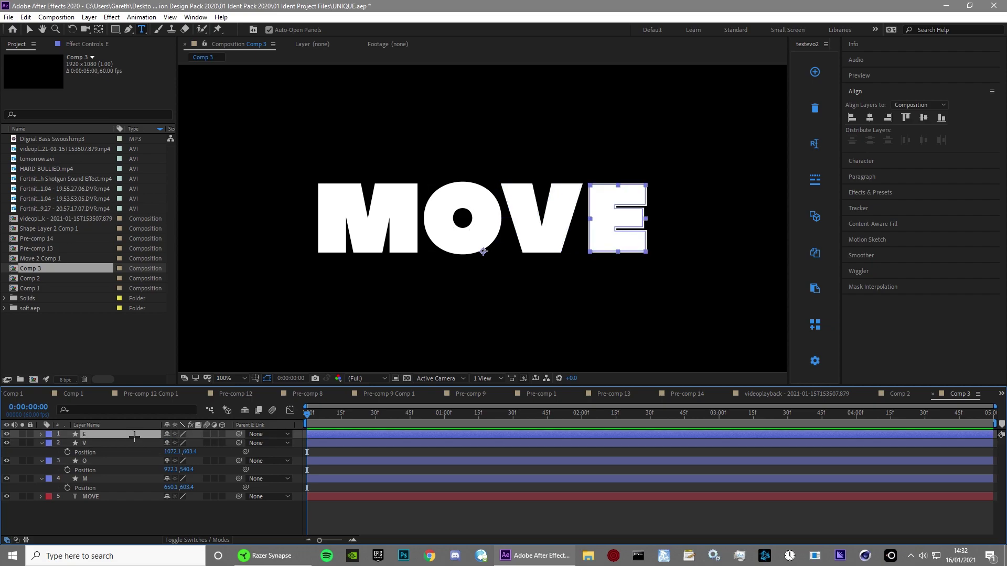
key(a)
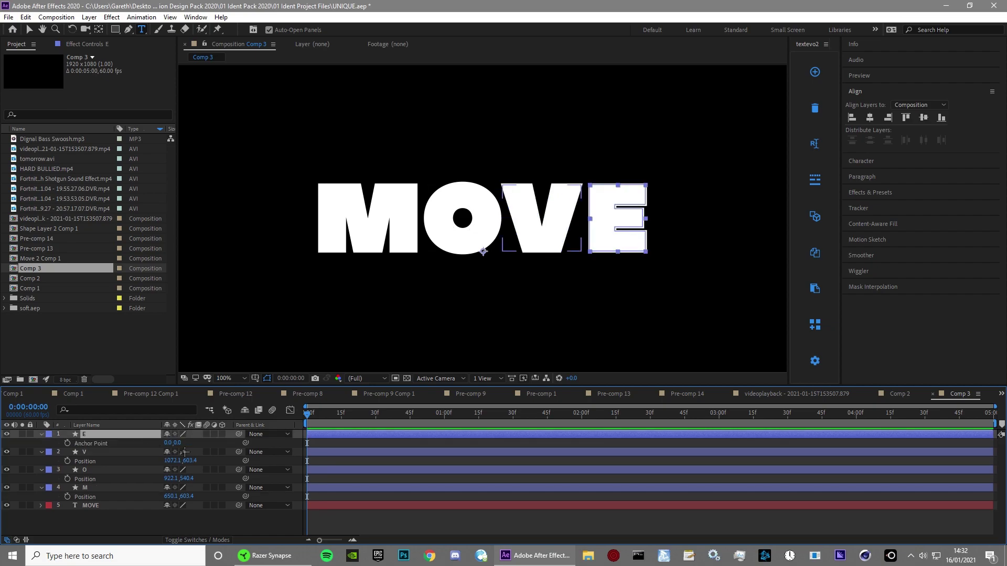
drag(167, 442, 277, 446)
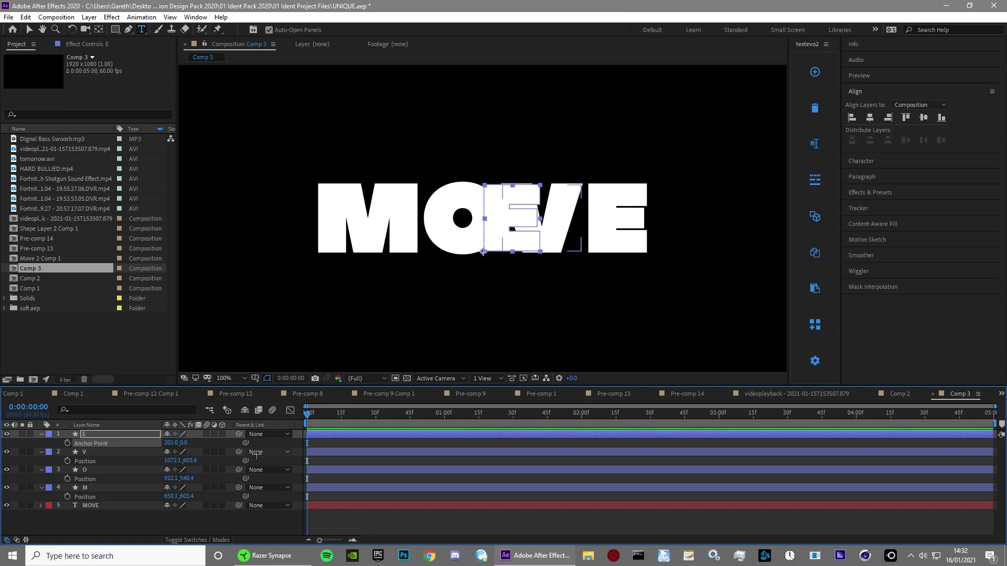
key(p)
key(ctrl+z)
drag(275, 447, 279, 447)
click(114, 531)
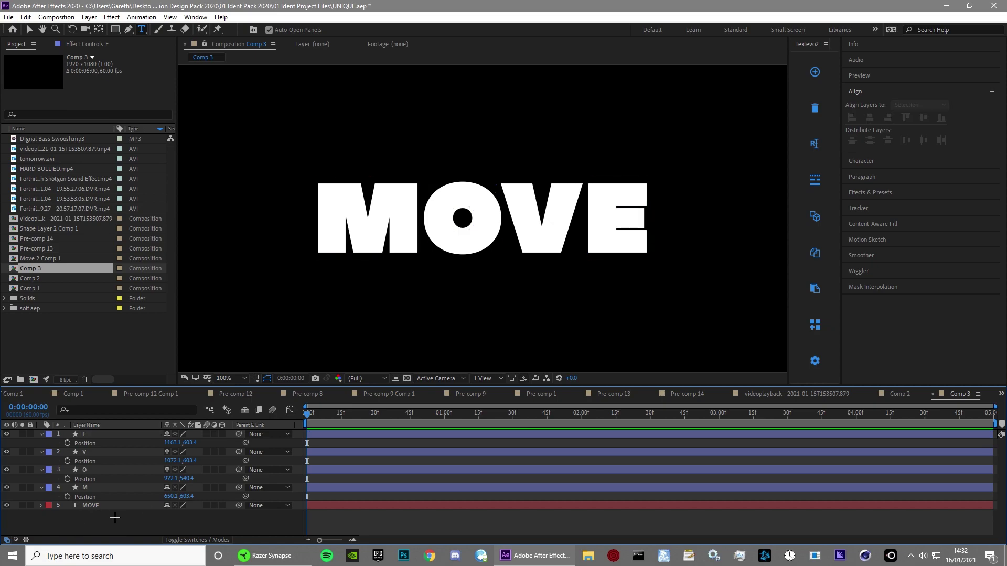
Step: Delete the original MOVE text layer beneath the letter layers
click(113, 506)
key(Delete)
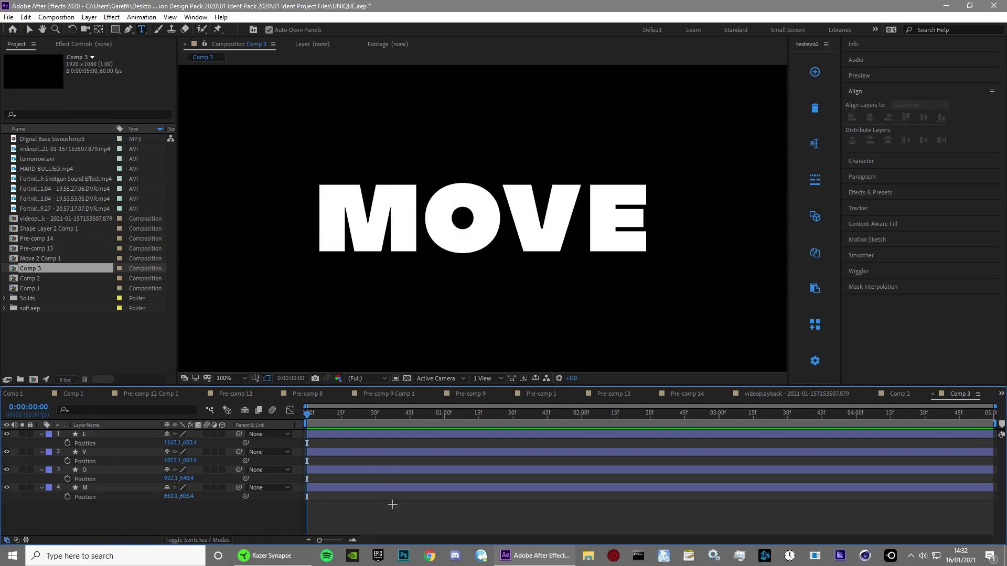
Step: Keyframe the M layer's position from about 368.1, 907.4 at 0:00 to its place in the word at 1:00
key(comma)
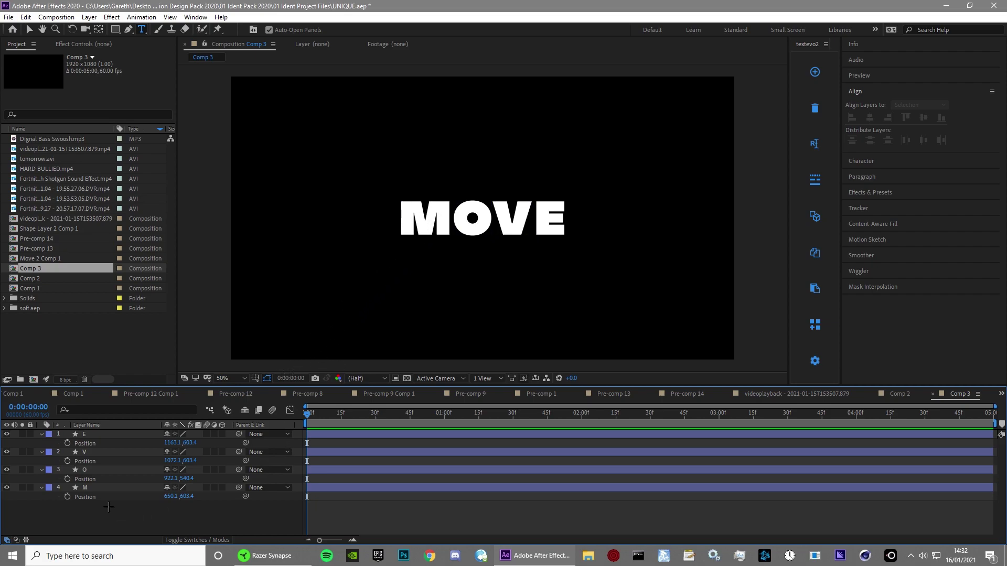
click(122, 489)
drag(308, 486, 443, 477)
click(67, 497)
drag(353, 416, 293, 427)
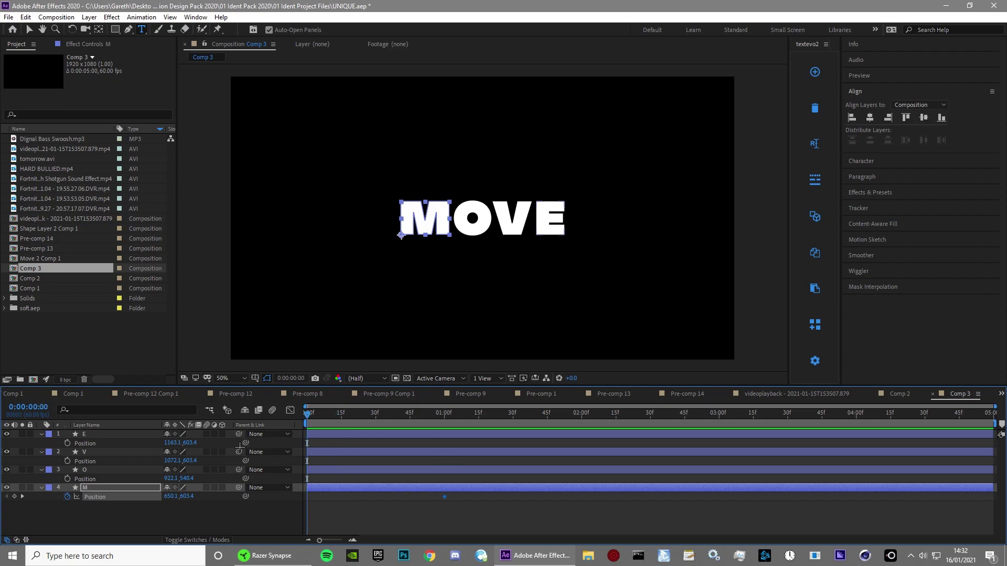
click(26, 29)
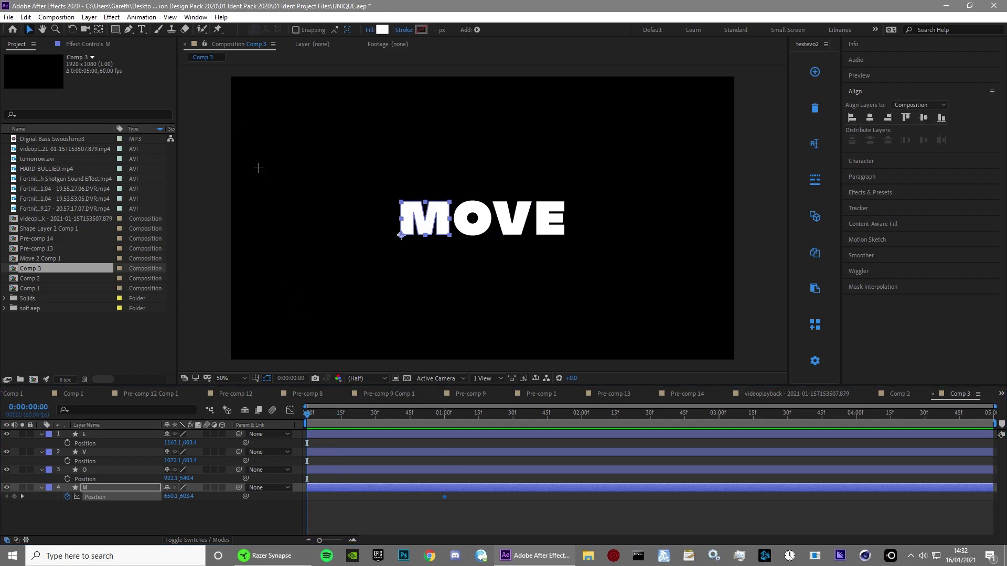
drag(411, 210, 337, 294)
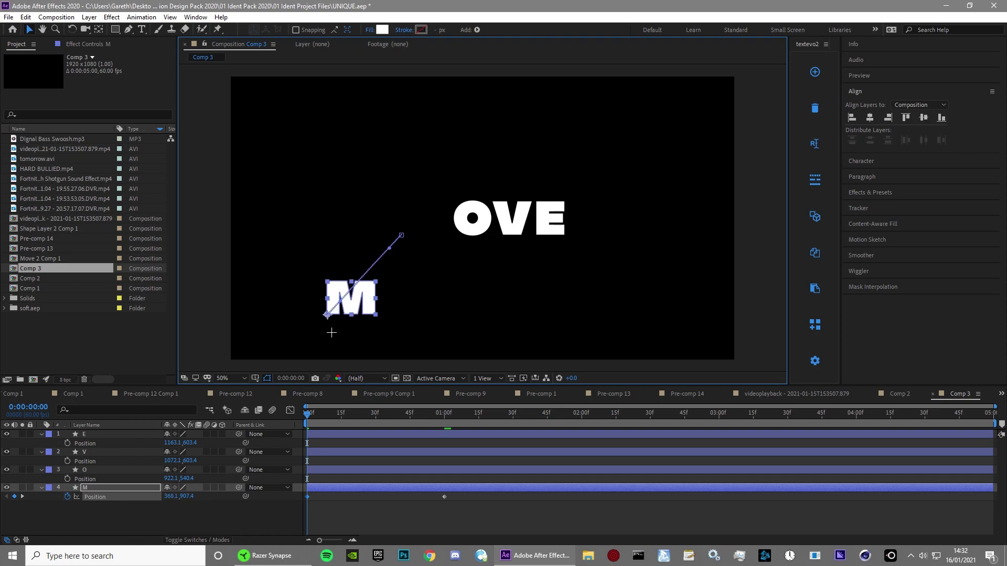
Step: Keyframe the M layer's scale from 0% at 0:00 to 100% at 1:00
drag(307, 413, 222, 483)
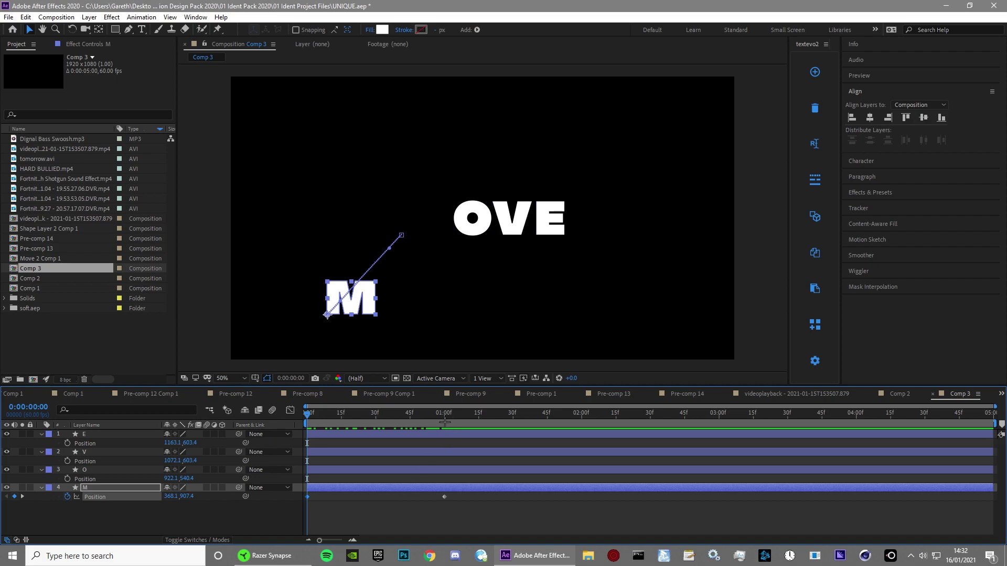
key(p)
key(p)
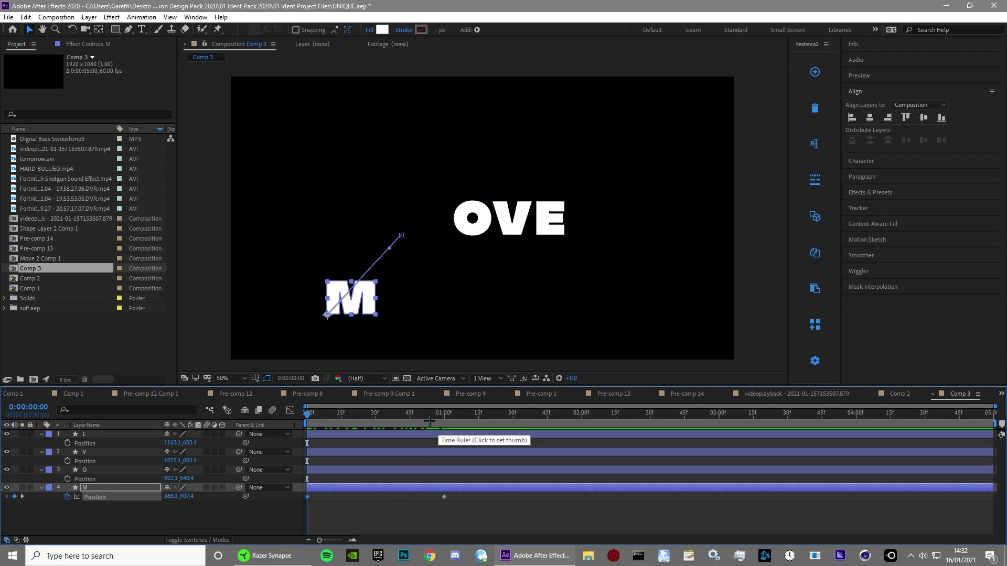
key(shift+s)
drag(430, 420, 444, 430)
click(67, 506)
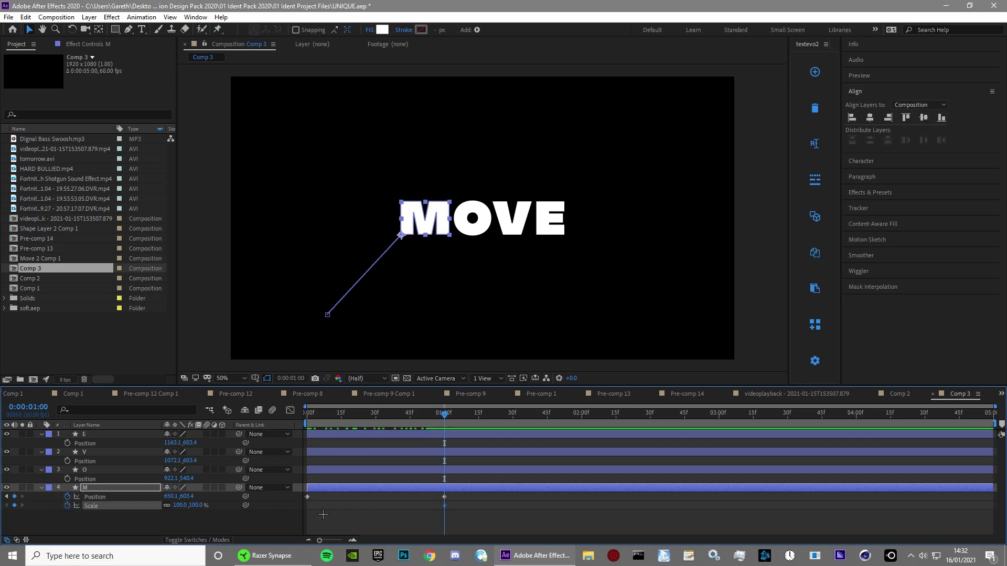
click(322, 514)
key(Home)
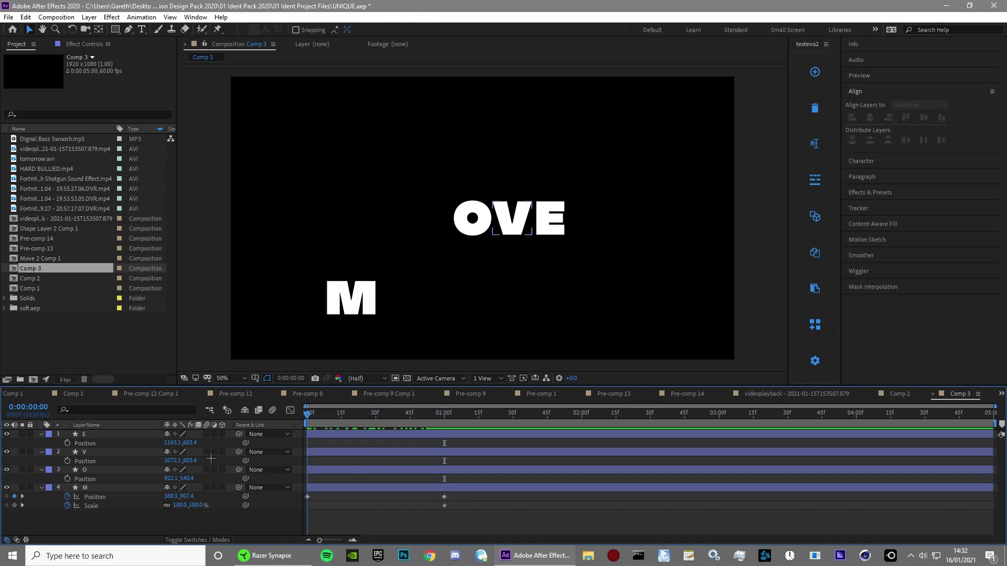
click(179, 505)
text(0)
key(Return)
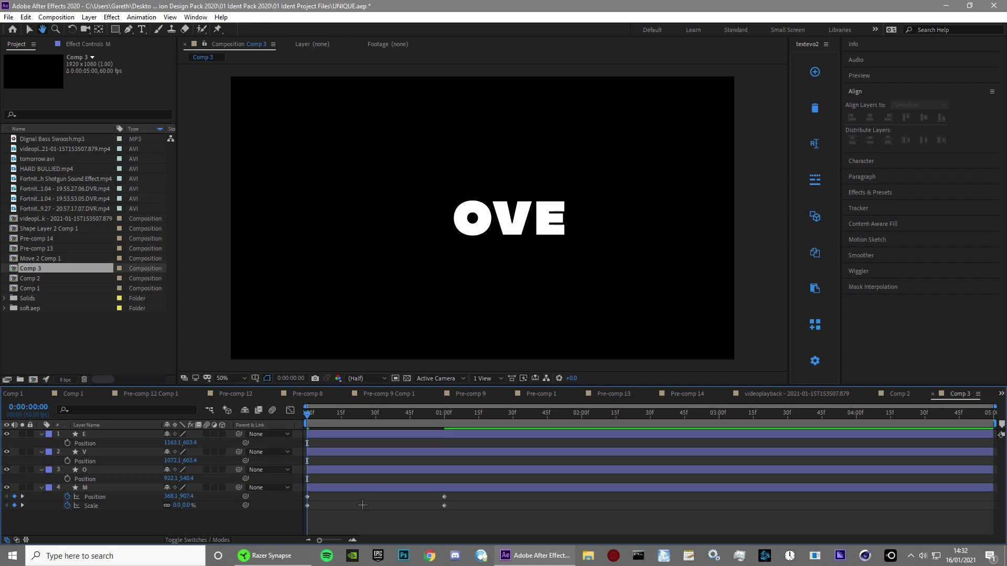
Step: Preview the M's entrance and apply Easy Ease to all of its position and scale keyframes
key(space)
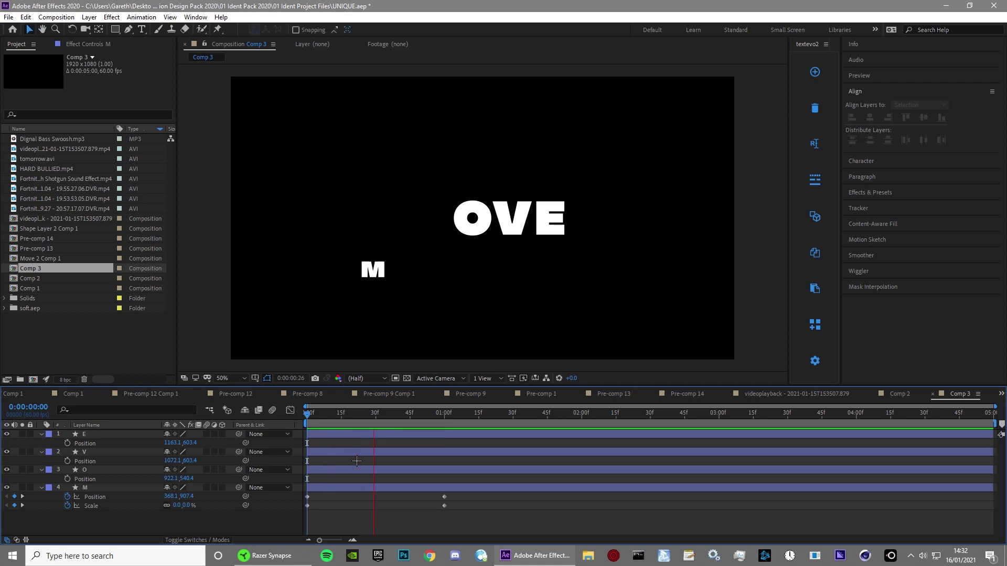
key(space)
click(424, 415)
drag(480, 527, 300, 495)
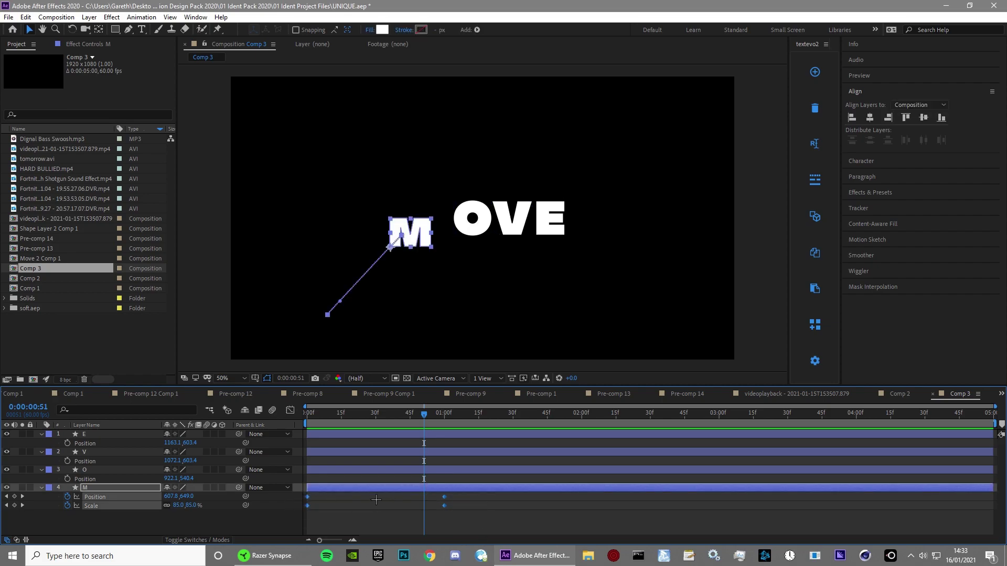
key(F9)
right_click(443, 501)
mouse_move(487, 497)
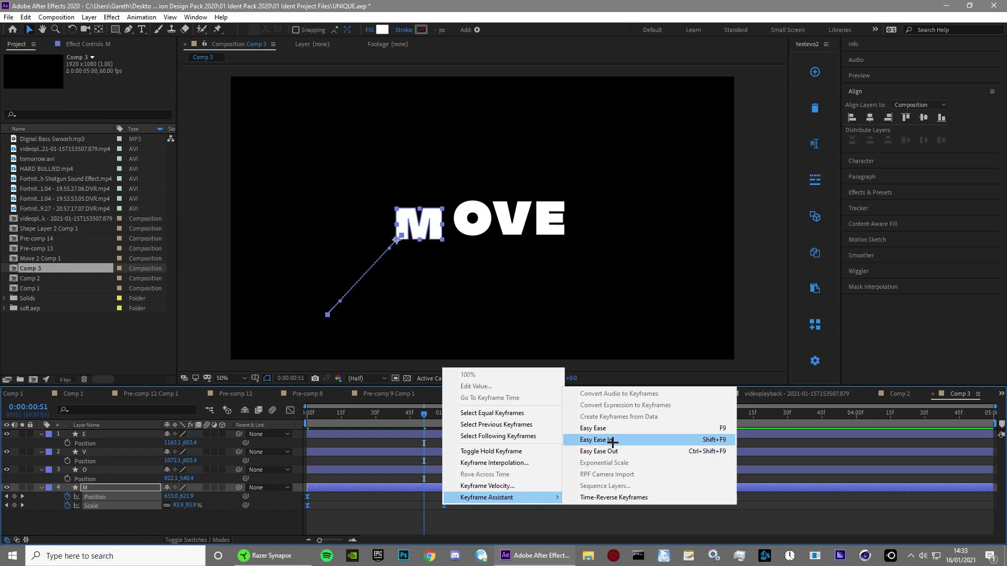
Step: Reshape the M layer's position speed graph into a narrow spike at about frame 30
click(290, 411)
click(290, 410)
click(290, 411)
click(290, 411)
click(149, 519)
click(95, 497)
drag(330, 499, 387, 498)
right_click(422, 461)
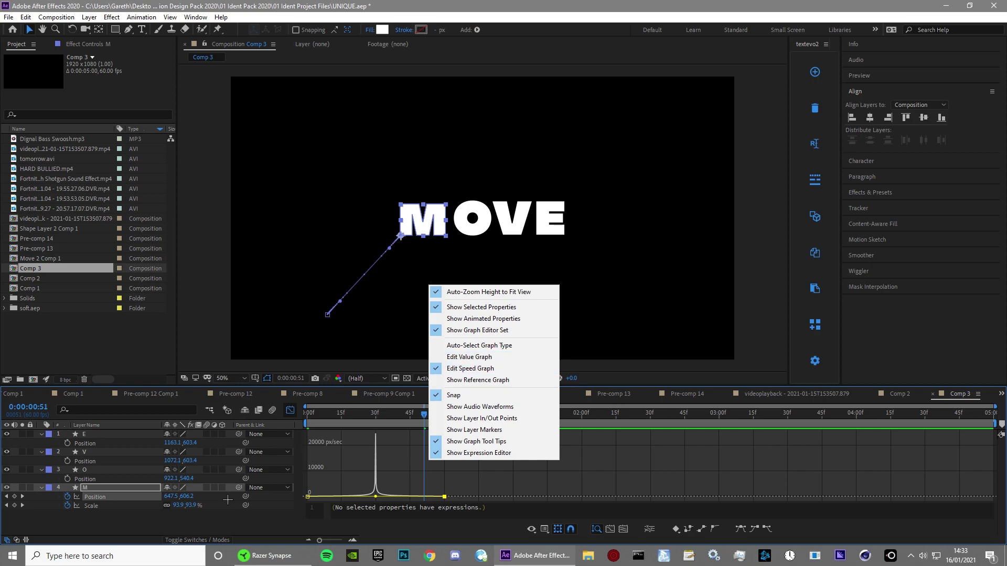
Step: Reshape the M layer's scale speed graph into a matching spike at about frame 30 and preview the motion
click(91, 506)
click(307, 497)
drag(330, 497, 376, 496)
key(space)
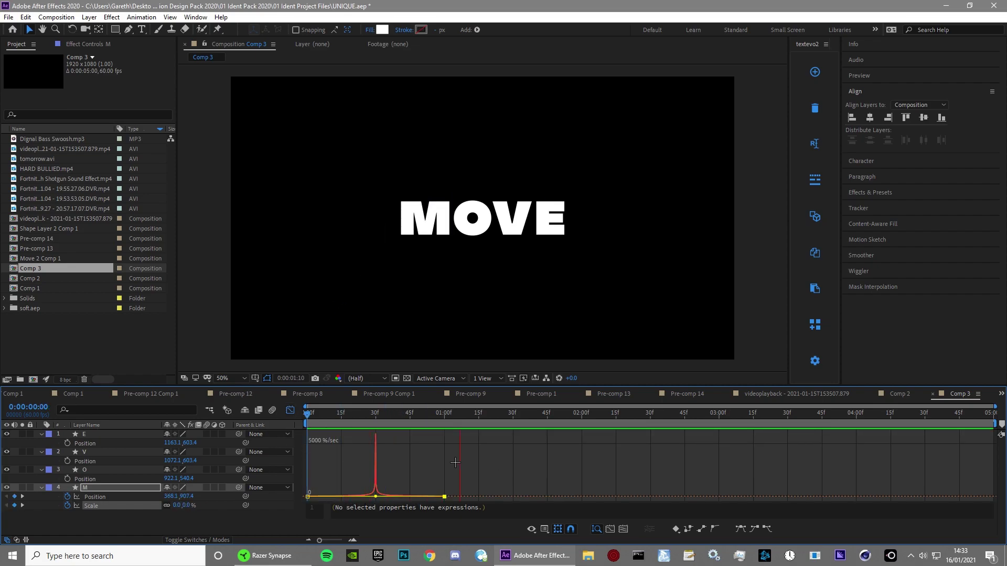
click(290, 410)
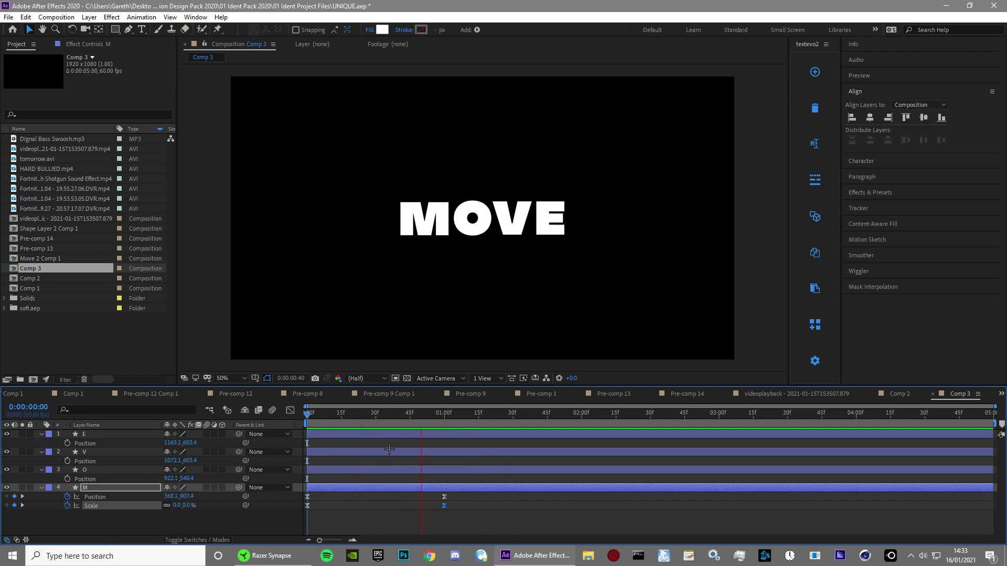
Step: Keyframe the M layer's rotation at -4° at 0:00 and -8° at 0:52
click(405, 419)
click(315, 511)
click(370, 486)
key(r)
key(Home)
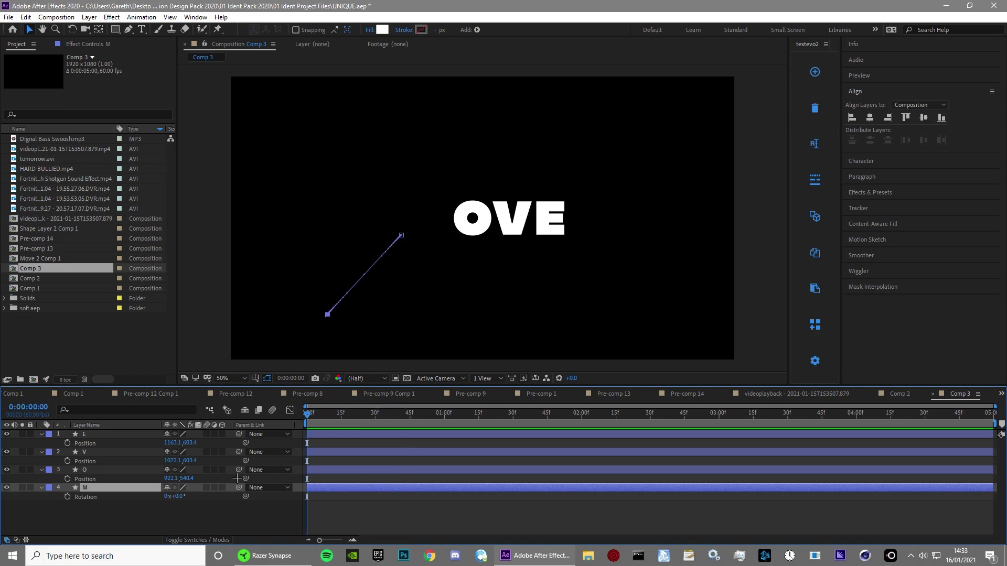
key(alt+shift+r)
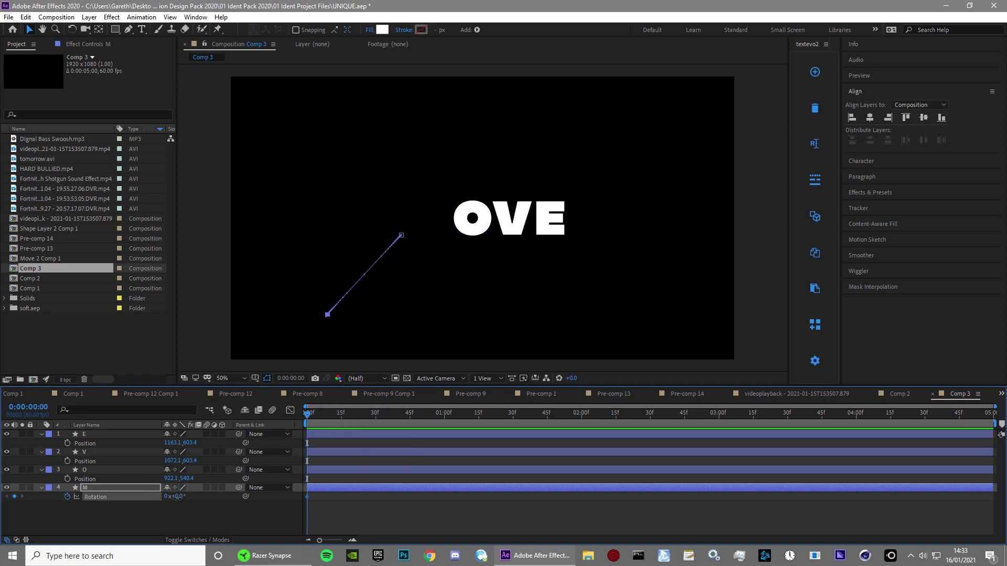
text(-40)
key(Return)
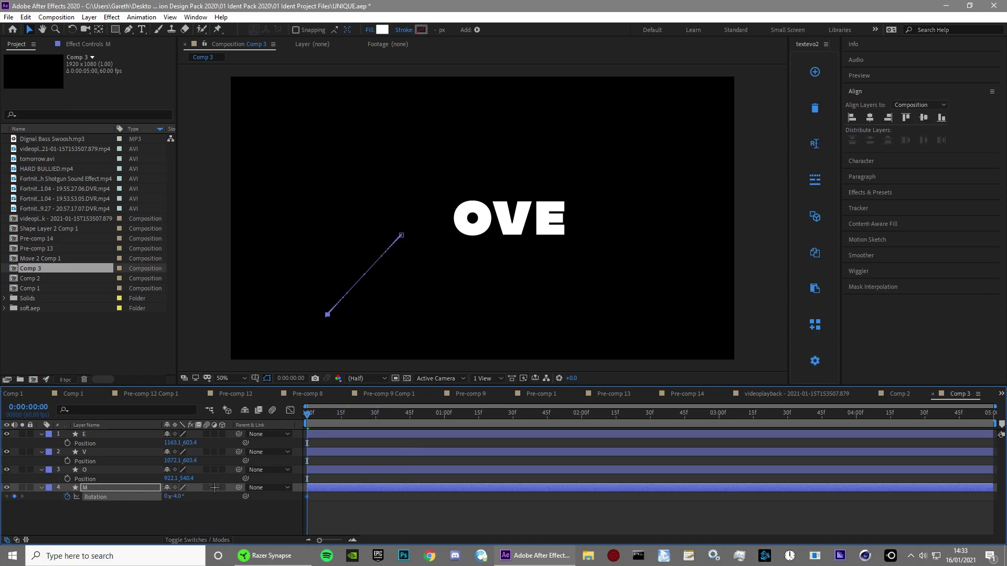
drag(321, 415, 426, 437)
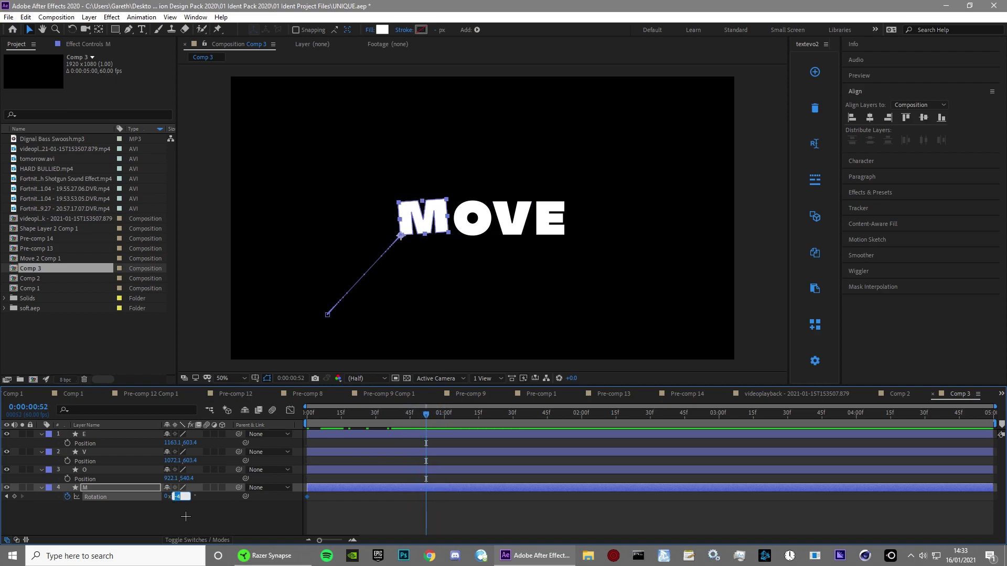
key(Return)
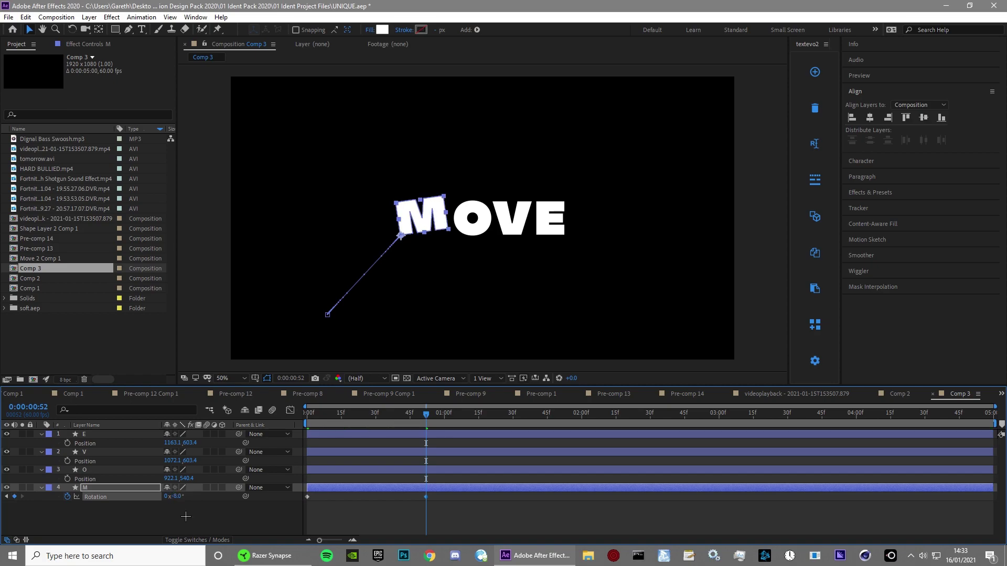
Step: Continue the M's rotation wobble with keyframes of 0° at 1:02, -5° at 1:10 and 0° at 1:17
key(space)
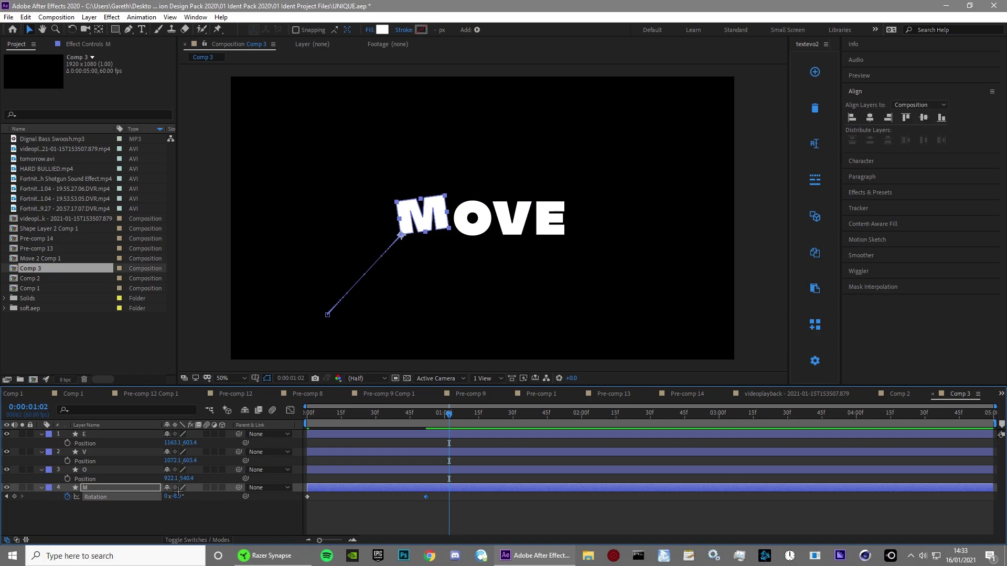
text(0-)
click(234, 520)
key(space)
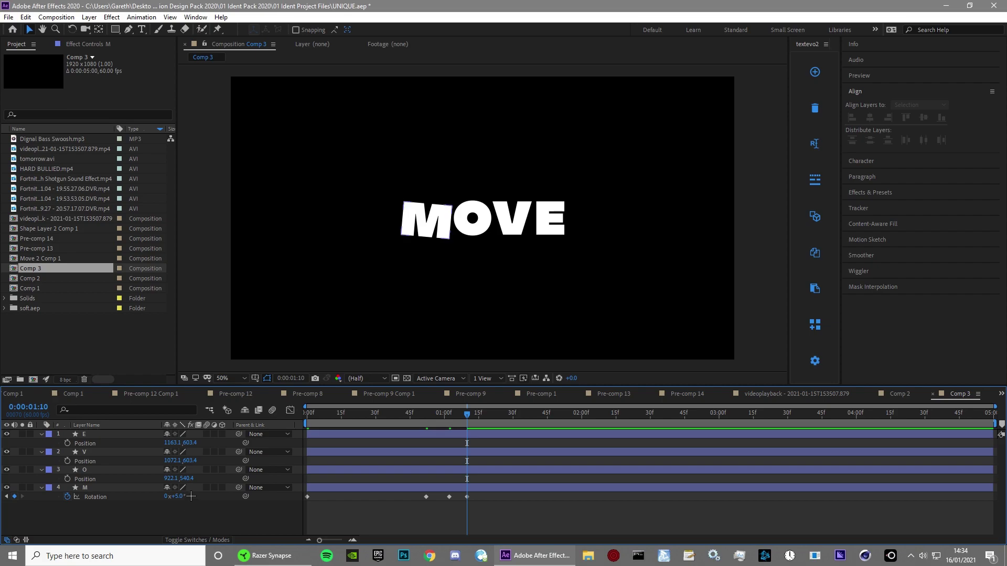
key(Return)
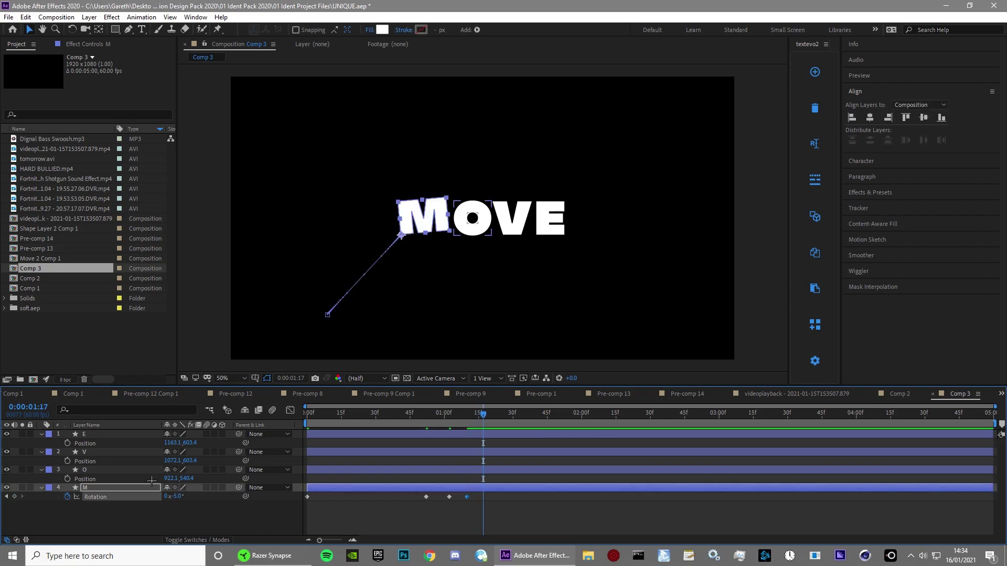
click(194, 514)
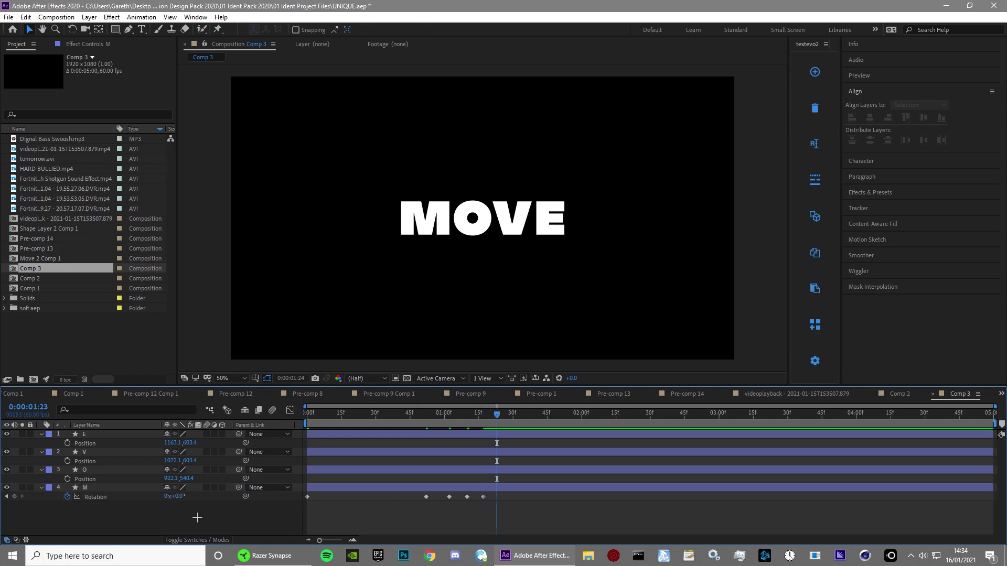
Step: Finish the M's rotation wobble with keyframes of -3° at 1:23 and 0° at 1:27
key(Page_Up)
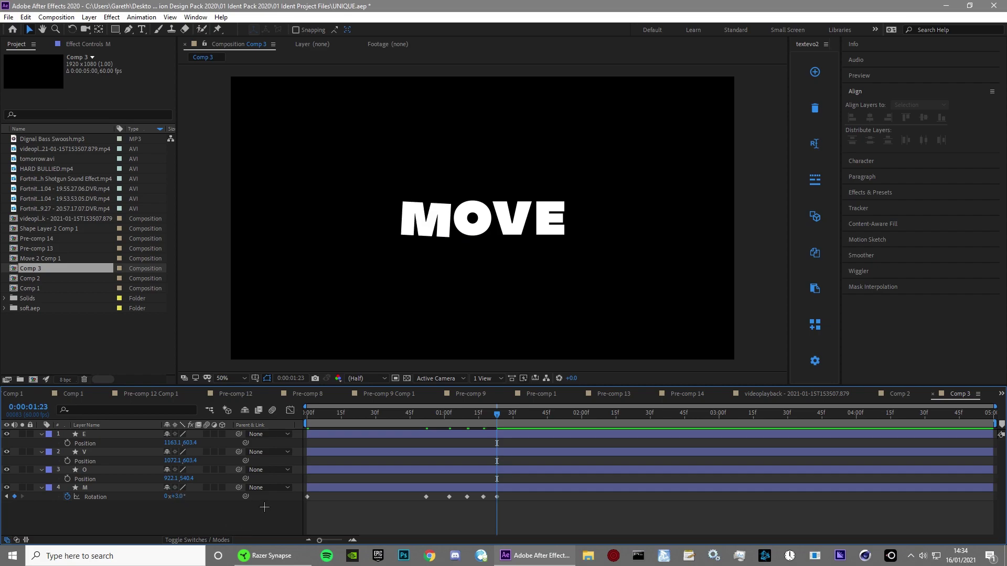
text(3)
key(Return)
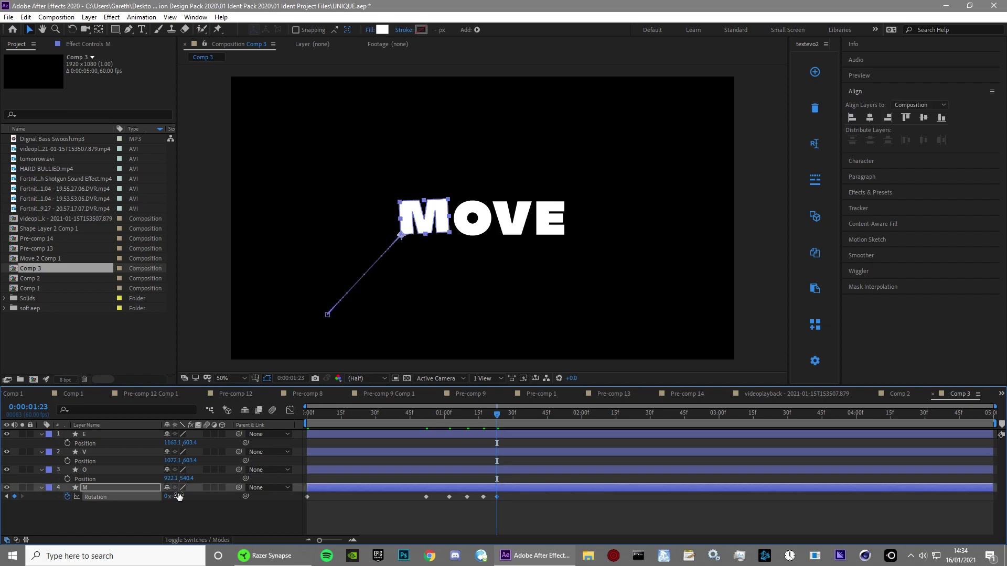
click(534, 505)
key(Page_Down)
key(Page_Down)
key(Page_Down)
key(Page_Down)
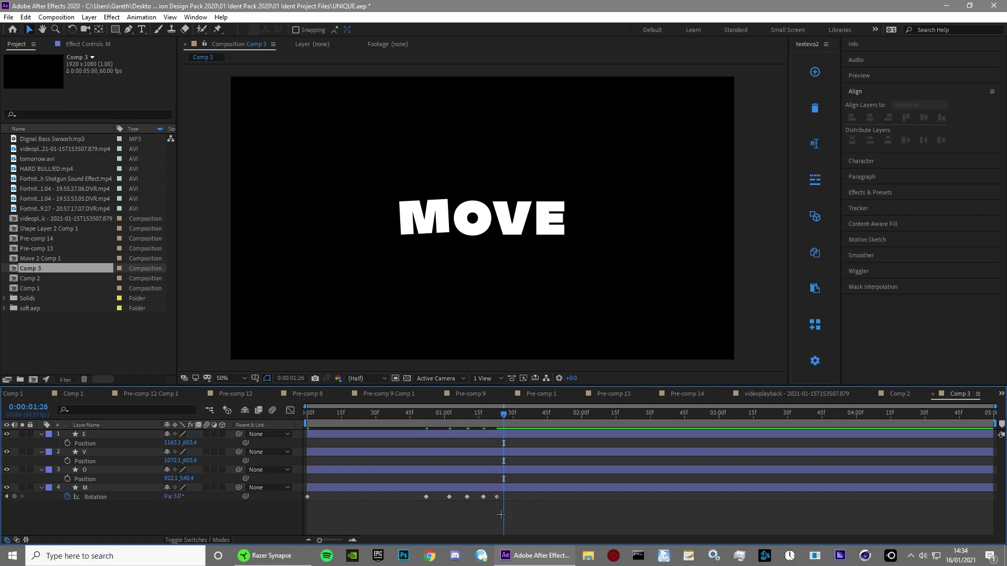
key(Return)
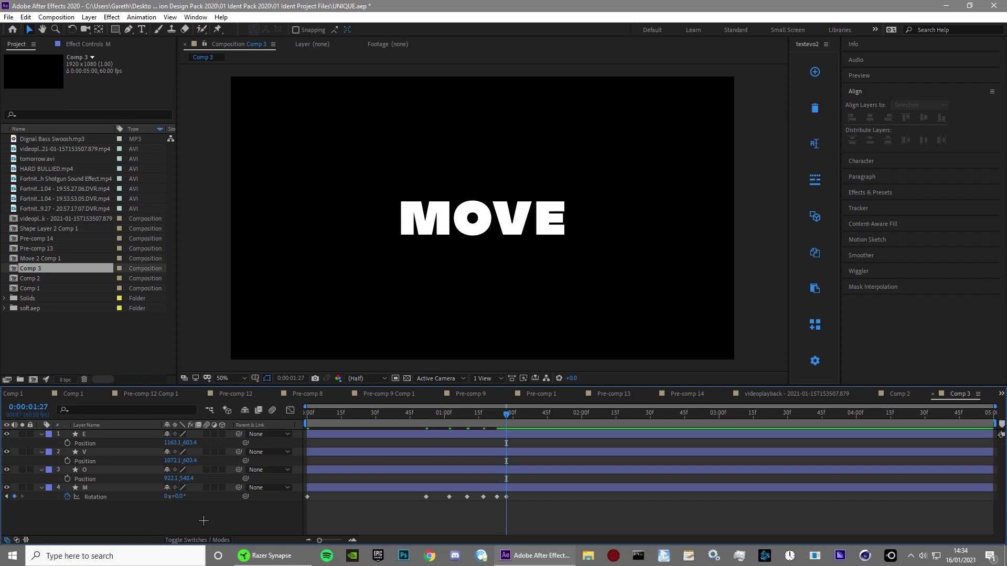
Step: Preview the wobble and apply Easy Ease to all of the M layer's rotation keyframes
key(Page_Down)
key(space)
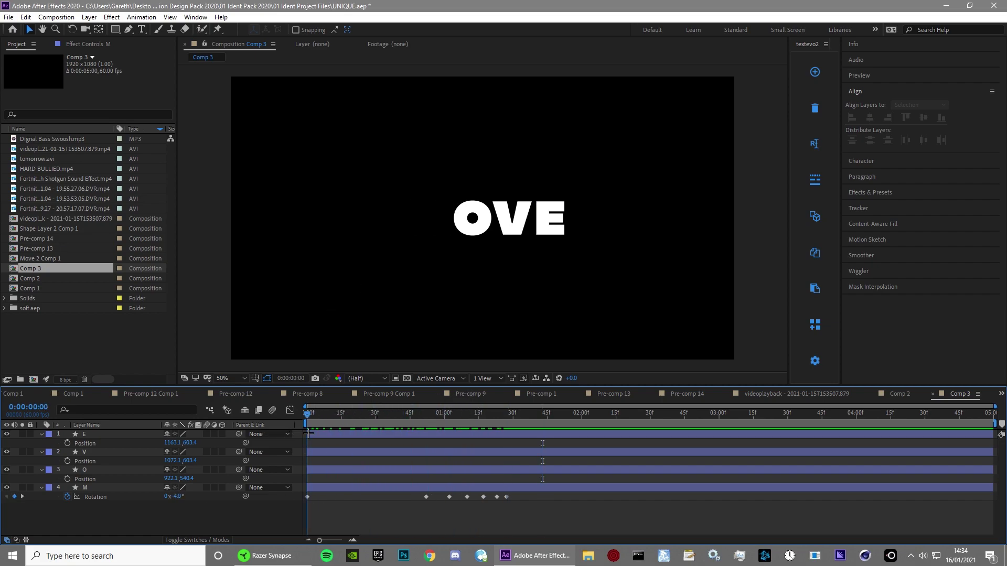
drag(497, 518, 377, 541)
click(349, 524)
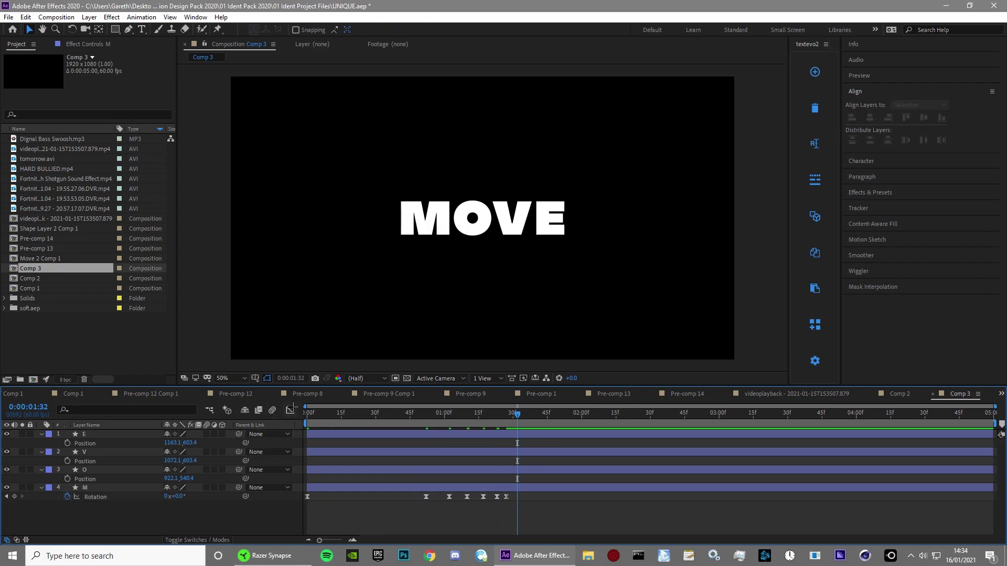
Step: Reshape the M's rotation speed graph with 100% influence so speed peaks sharply at 1:02, 1:17 and 1:27, and preview it
click(290, 410)
click(108, 497)
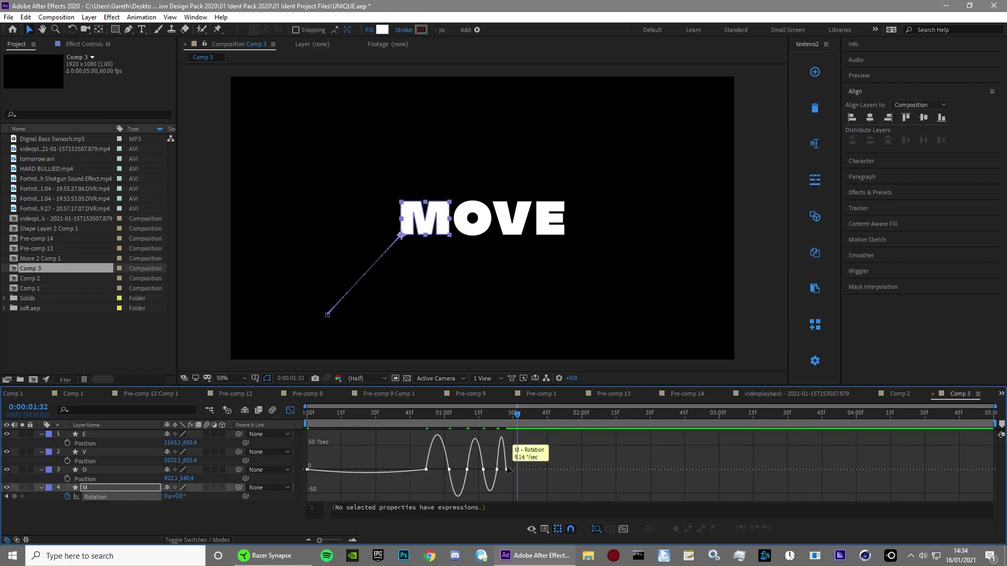
drag(554, 470, 573, 470)
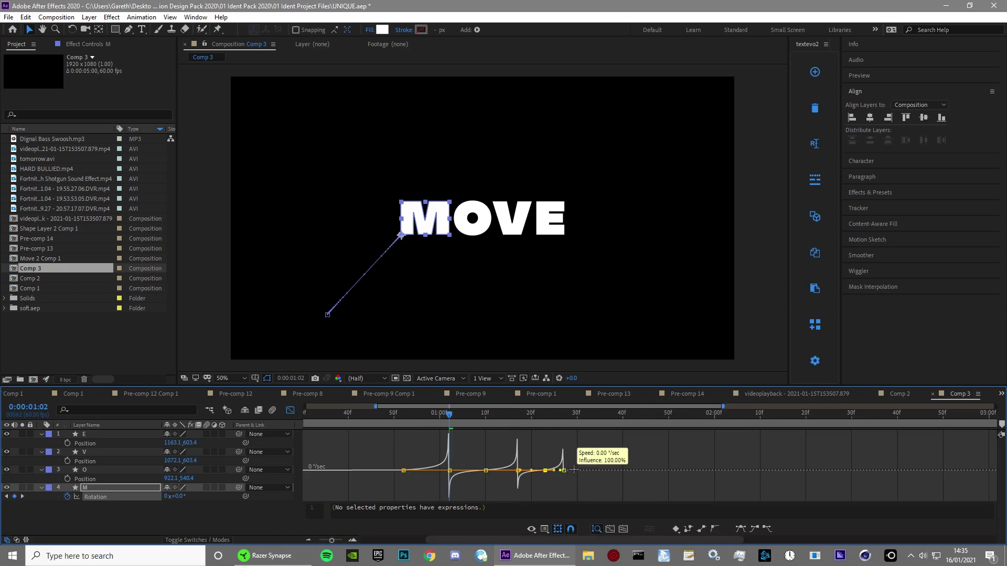
key(space)
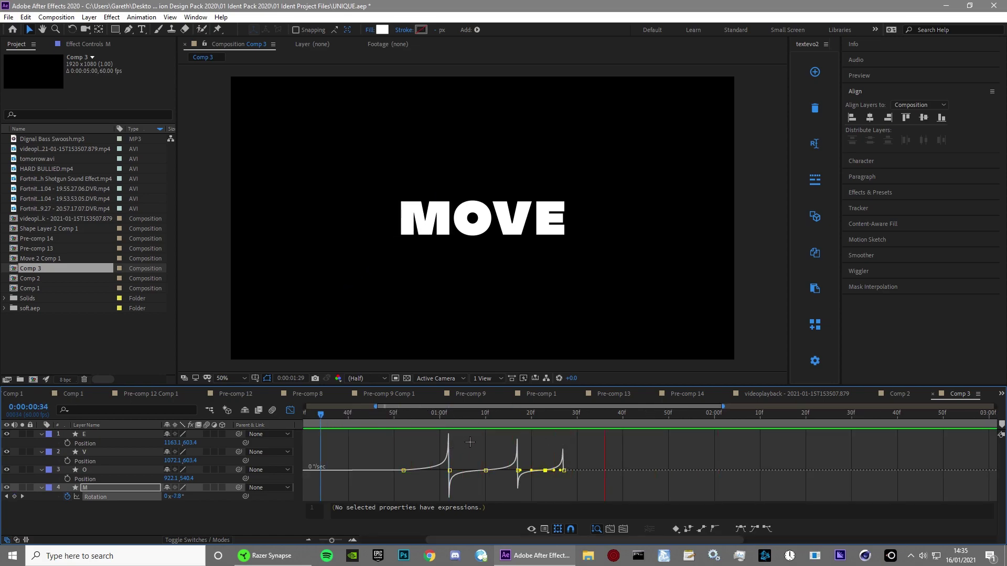
key(space)
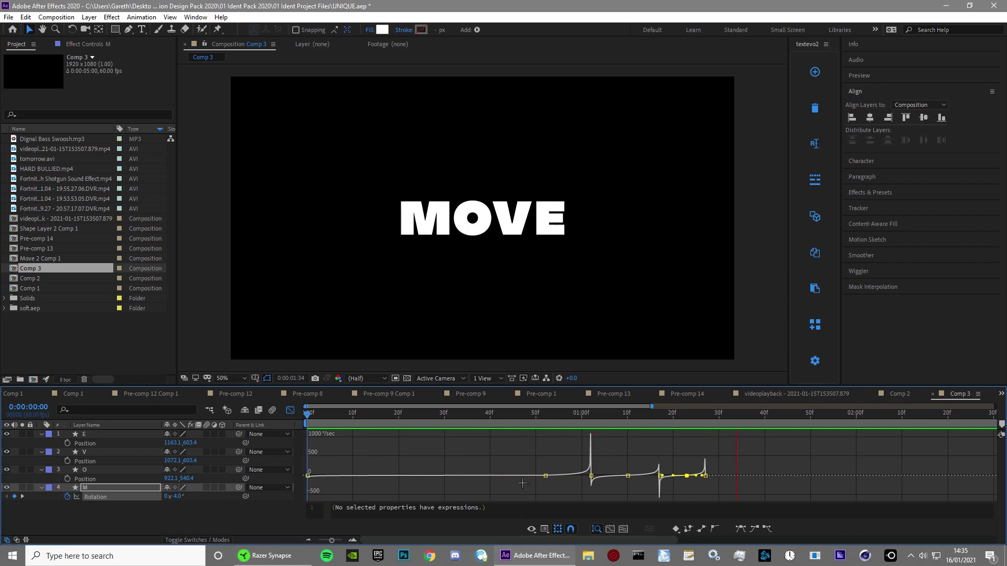
key(space)
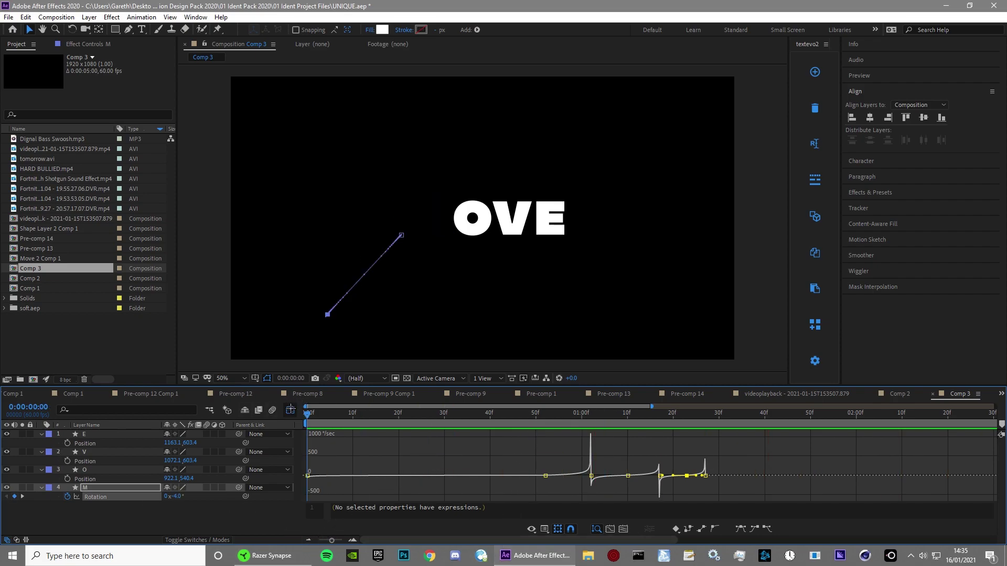
click(290, 409)
key(space)
Step: Keyframe the O layer's position at 922.1, 540.4 at 1:00 and above the frame at 922.1, -133.6 at 0:00
click(549, 422)
click(311, 501)
click(338, 474)
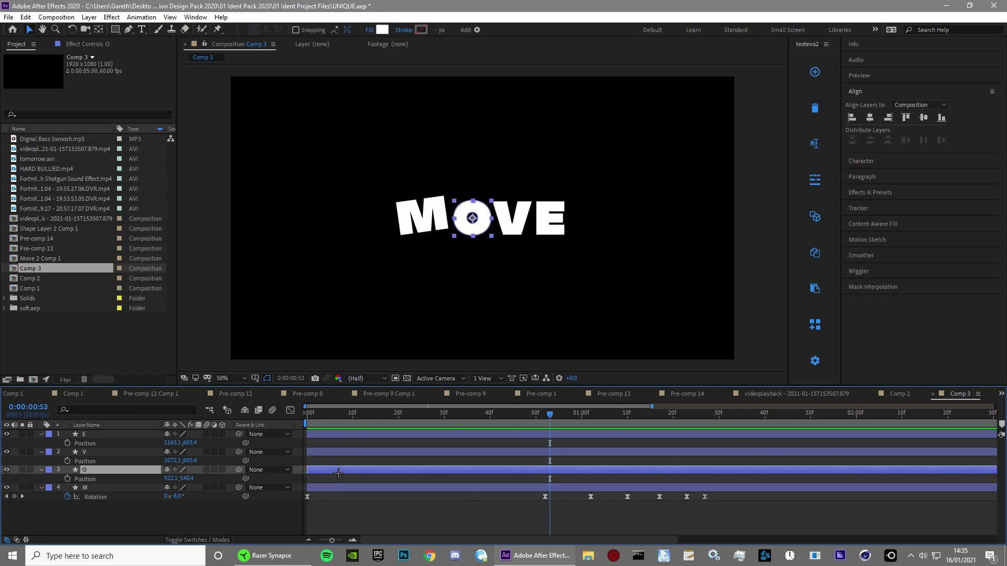
key(Home)
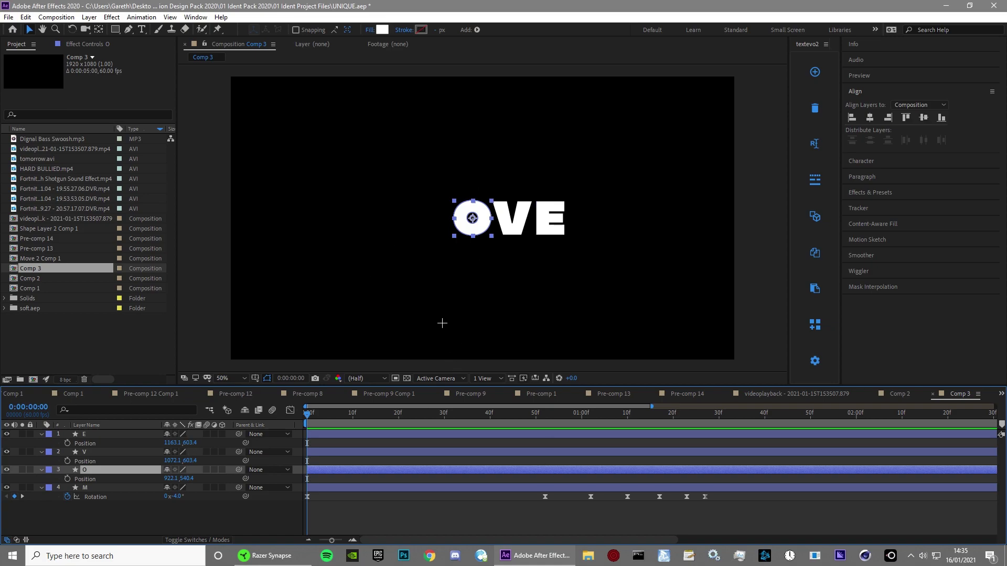
drag(531, 439, 582, 456)
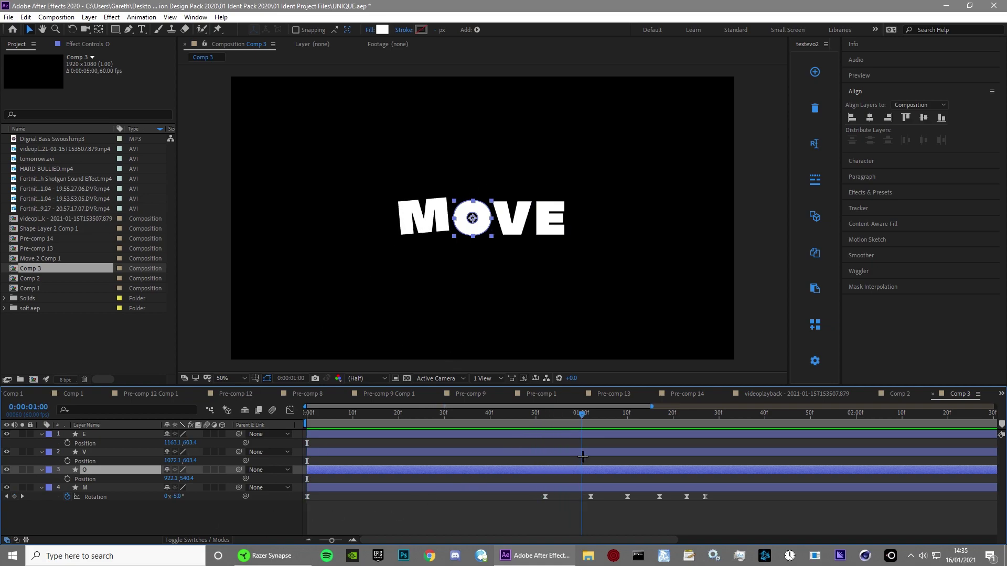
click(72, 479)
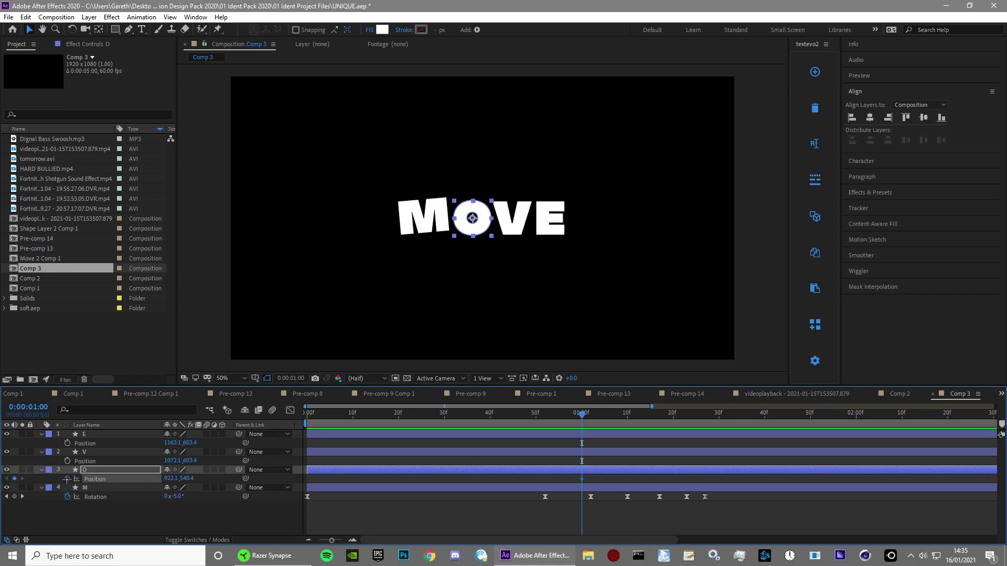
key(Home)
drag(186, 478, 32, 493)
key(comma)
key(period)
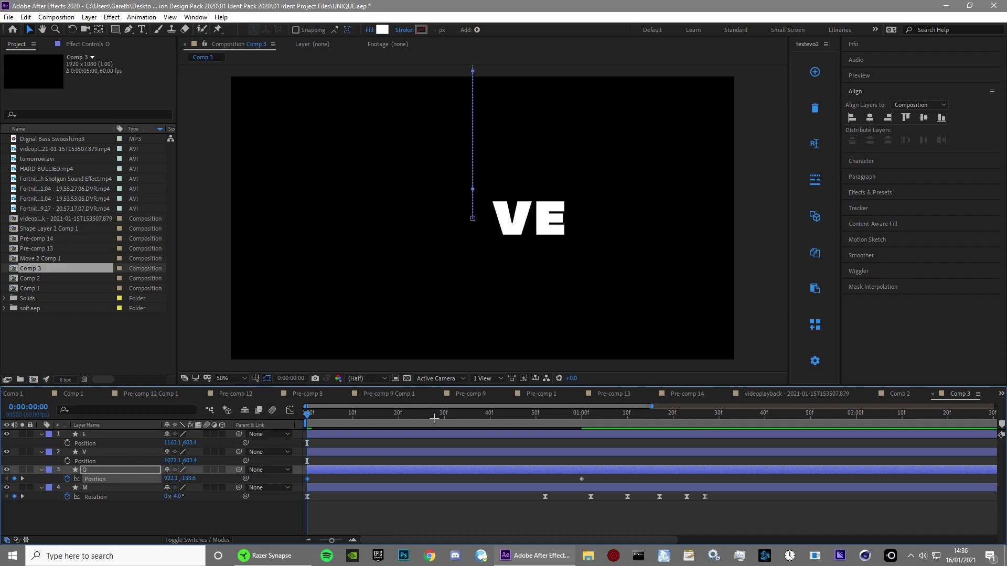
Step: Add the O's first bounce with Y position keyframes of 324.4 at 1:11 and 540.4 at 1:20
key(F2)
drag(313, 416, 584, 518)
key(space)
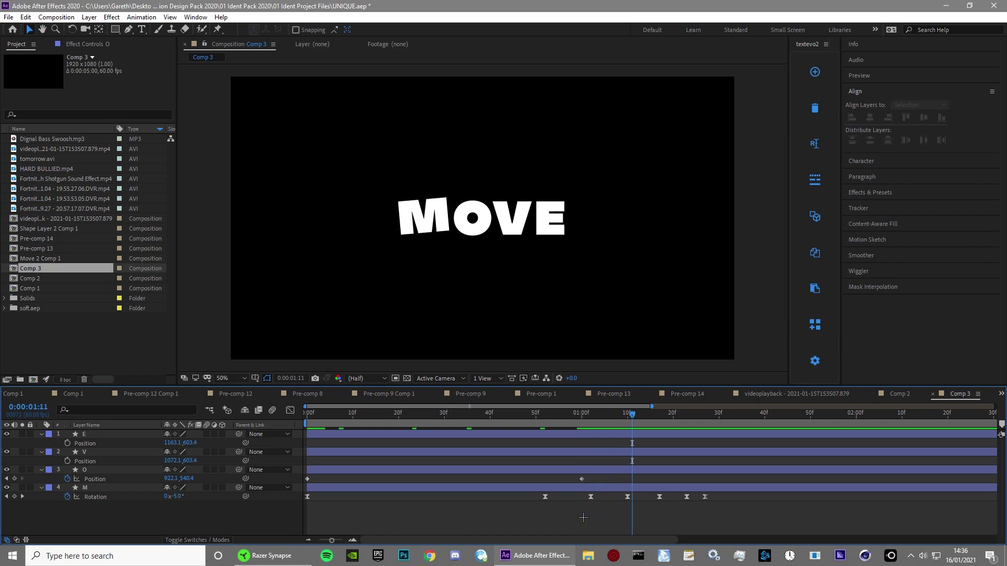
drag(187, 478, 50, 508)
key(space)
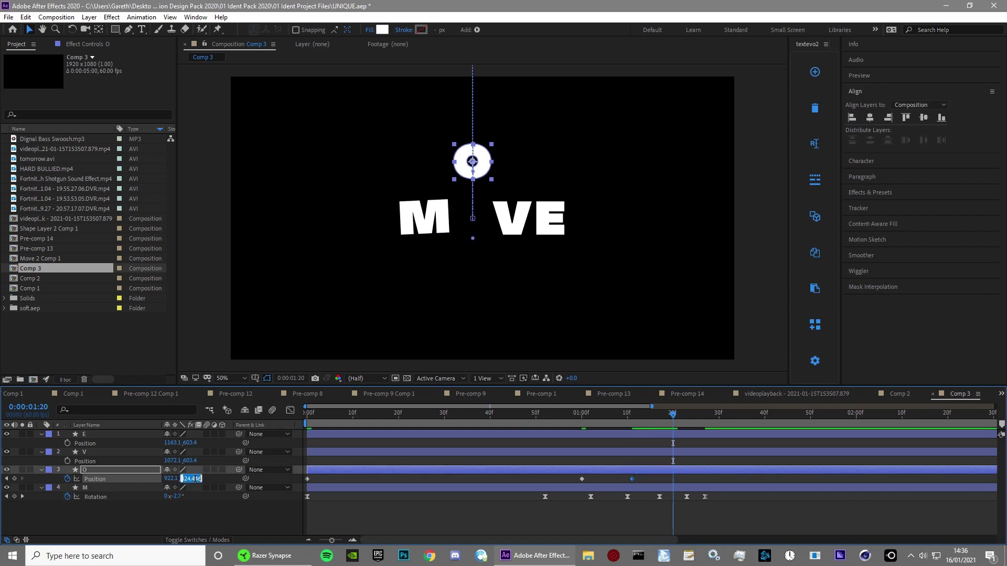
click(581, 479)
key(ctrl+v)
key(space)
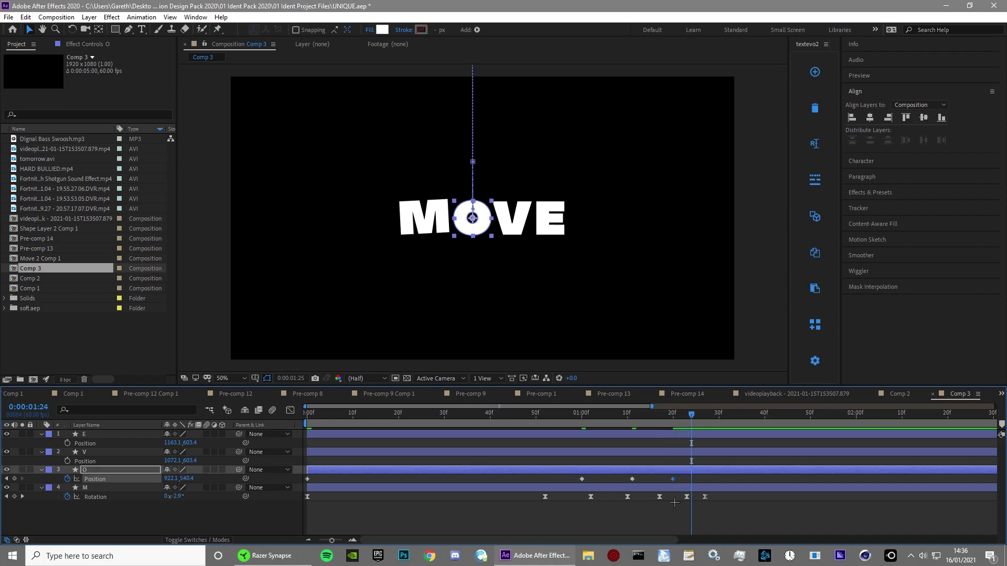
Step: Add a smaller second bounce to the O with Y position keyframes of 437.4 at 1:28 and 540.4 at 1:35
drag(184, 478, 189, 487)
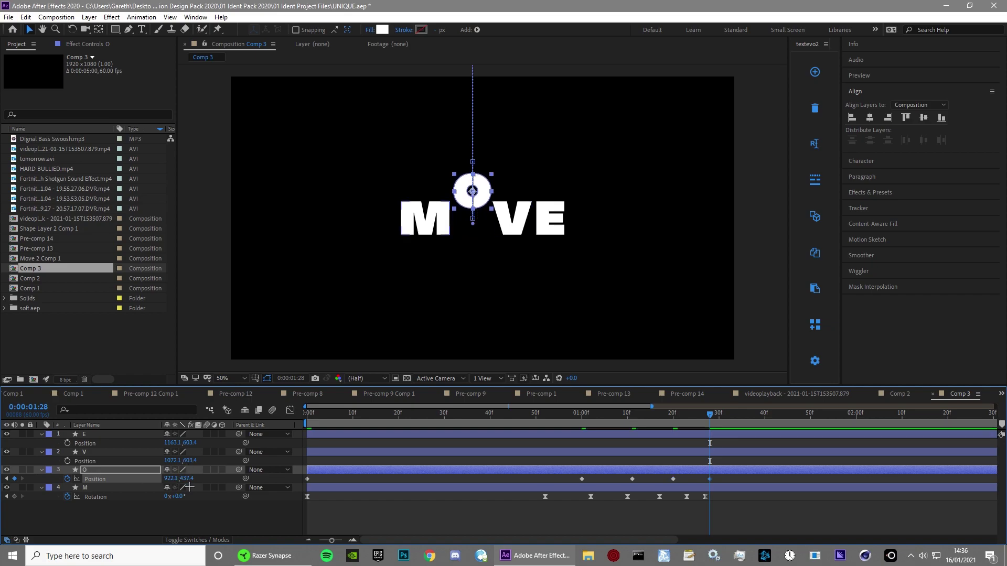
key(space)
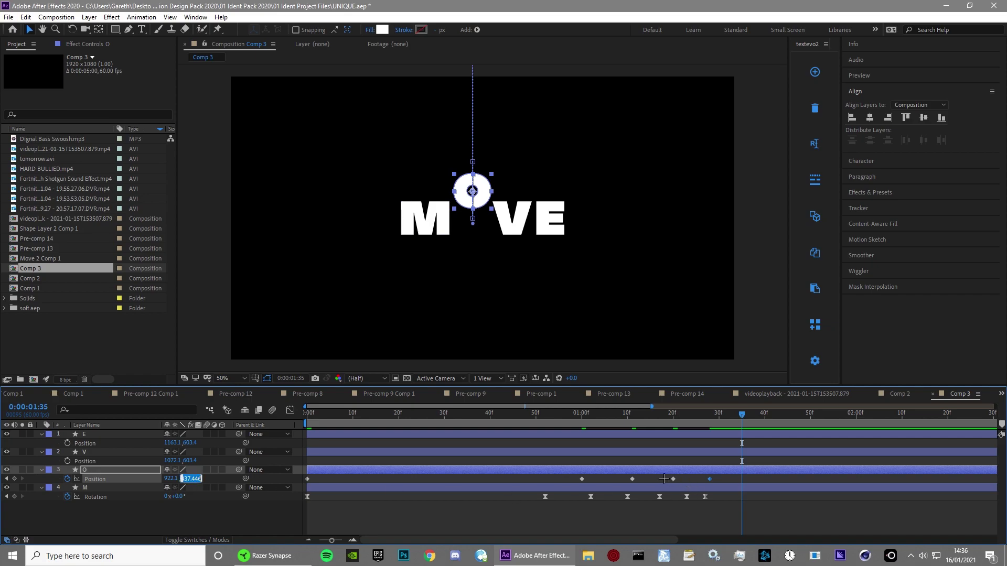
click(666, 479)
click(14, 478)
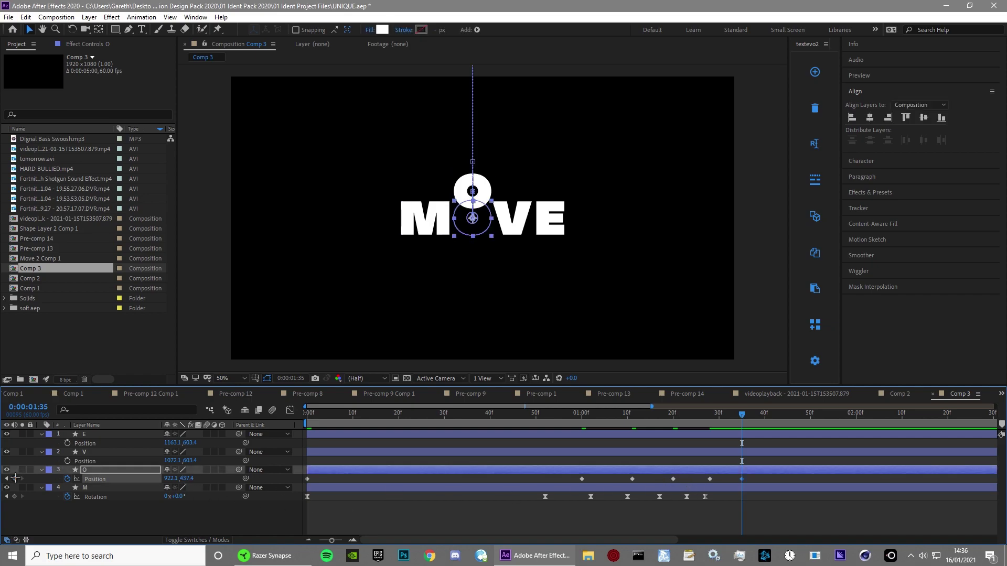
key(space)
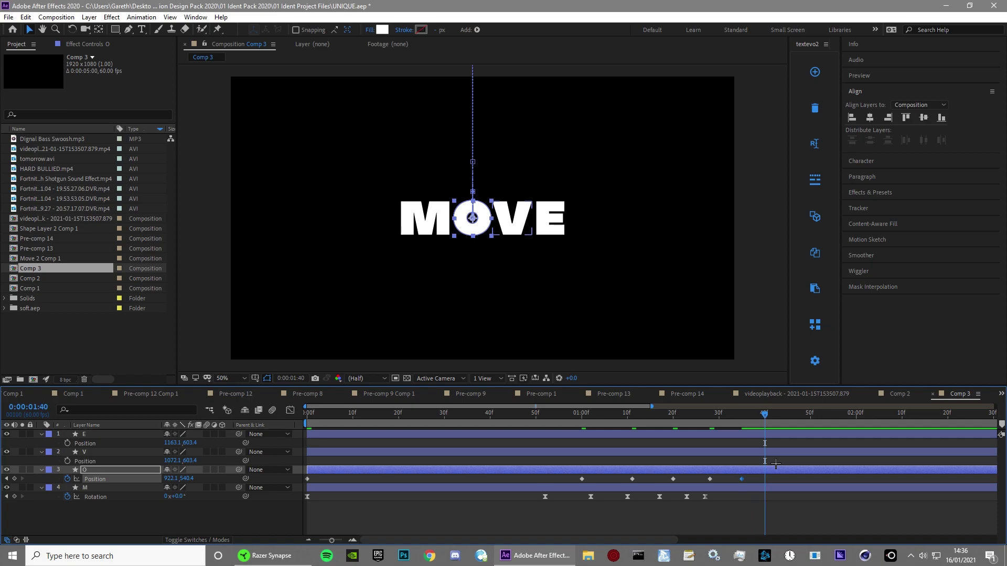
Step: Add a third bounce to the O with Y position keyframes of 491.4 at 1:41 and 540.4 at 1:46
drag(186, 480, 156, 485)
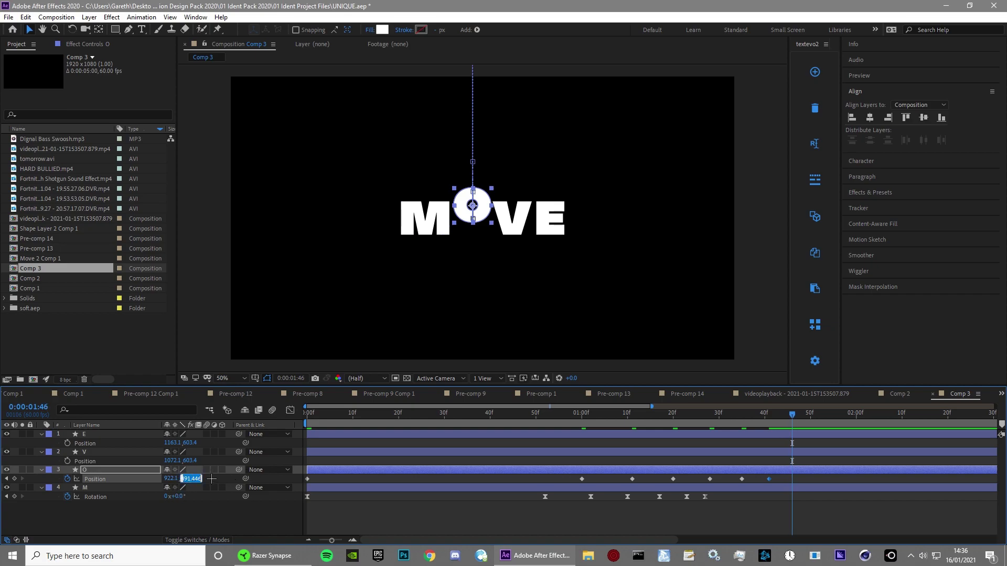
click(162, 520)
click(15, 479)
key(ctrl+v)
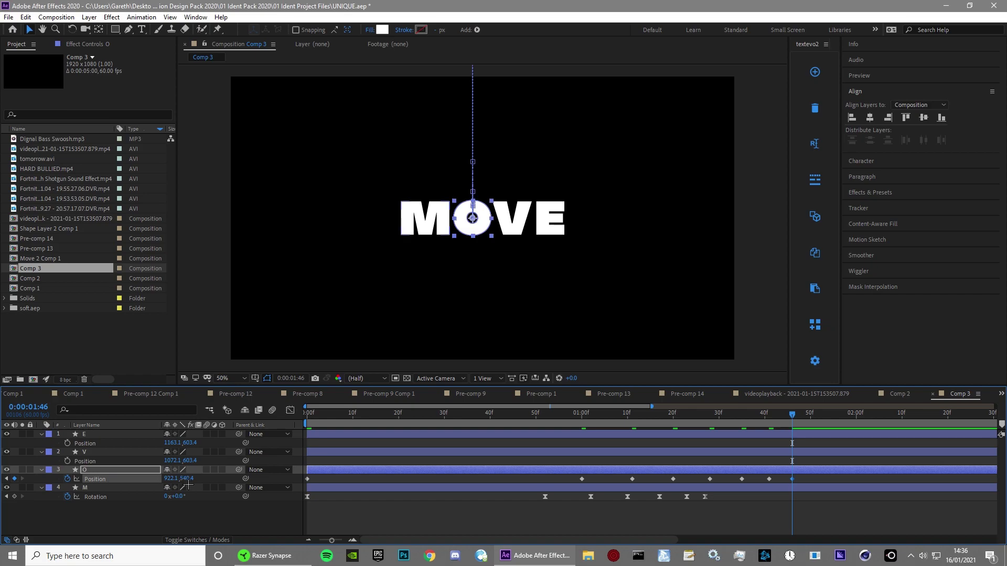
Step: Set the O's Y position at 1:46 to 567.4 and keyframe it at 540.4 at 1:50
drag(192, 478, 199, 479)
key(space)
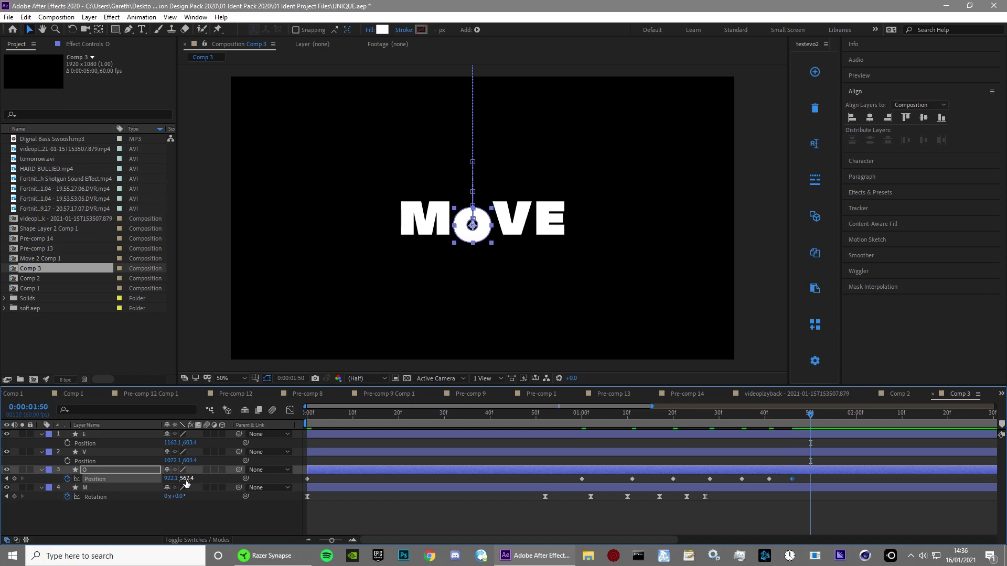
text(540.4)
key(Return)
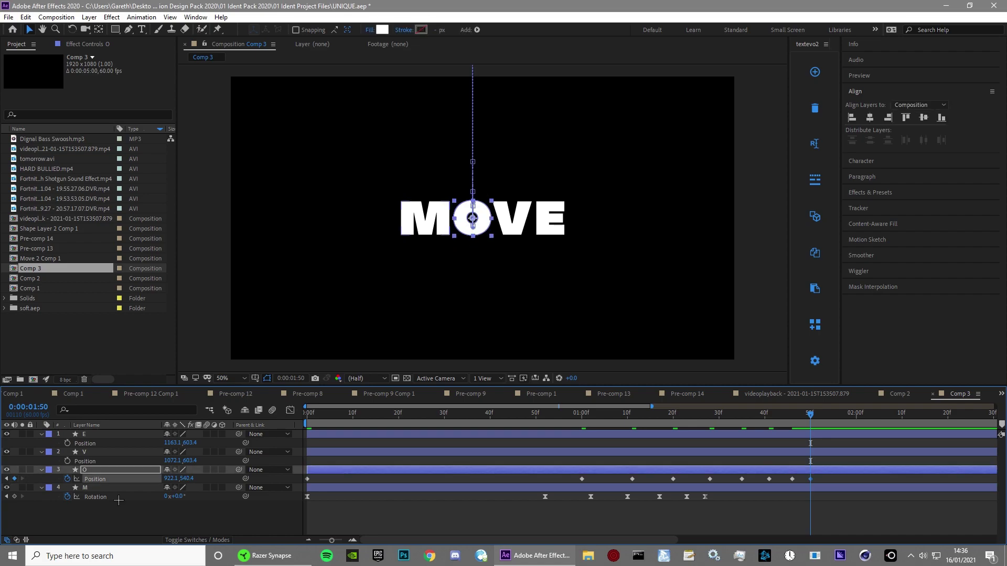
Step: Preview the bounce from the start and apply Easy Ease to all of the O layer's position keyframes
drag(794, 413, 307, 415)
key(space)
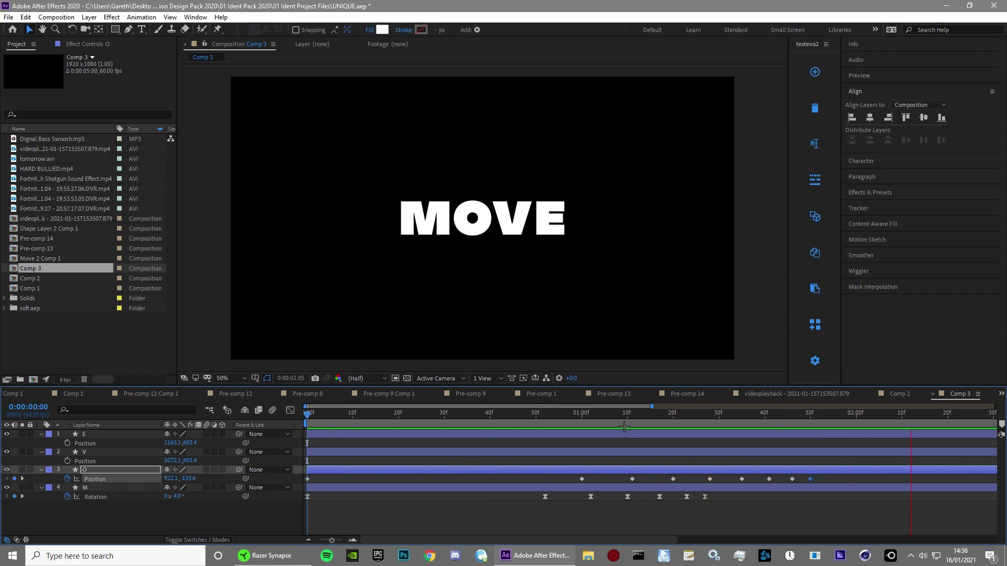
click(429, 472)
key(F9)
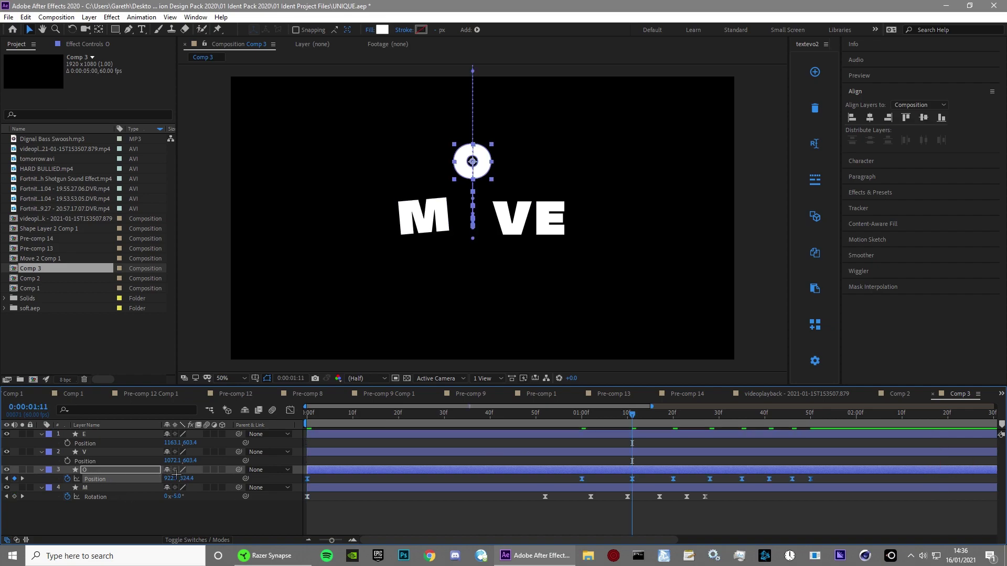
Step: Reshape the O's position speed graph so speed peaks sharply at the low points at 1:00, 1:20, 1:35 and 1:46
click(289, 410)
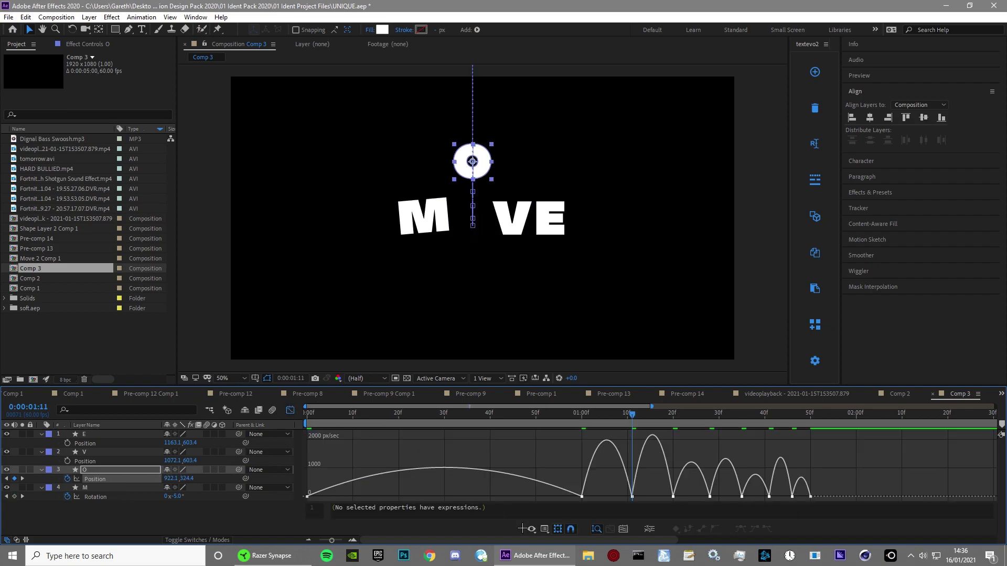
click(582, 497)
drag(628, 495, 716, 497)
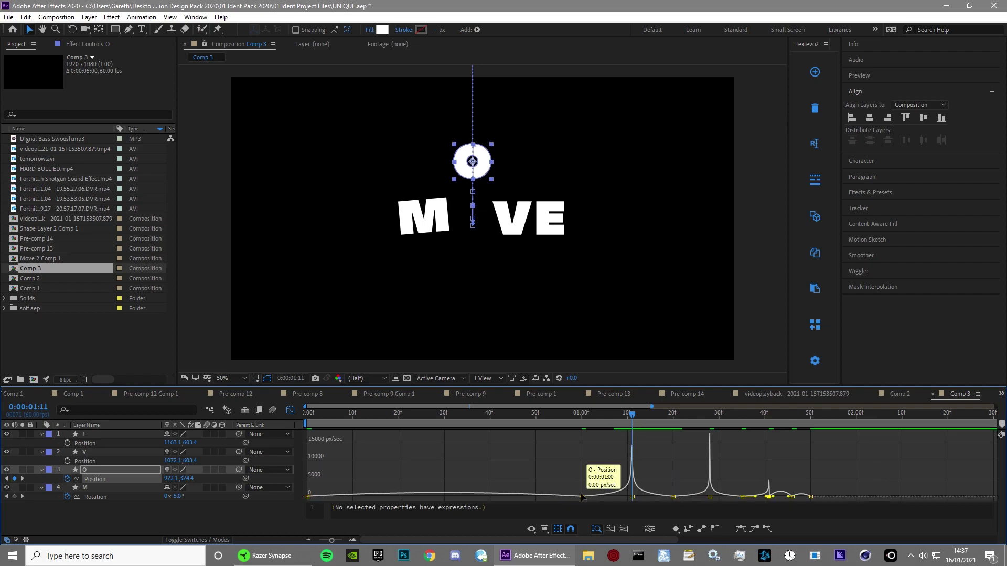
click(581, 497)
drag(607, 497, 765, 500)
click(769, 496)
drag(633, 416, 751, 464)
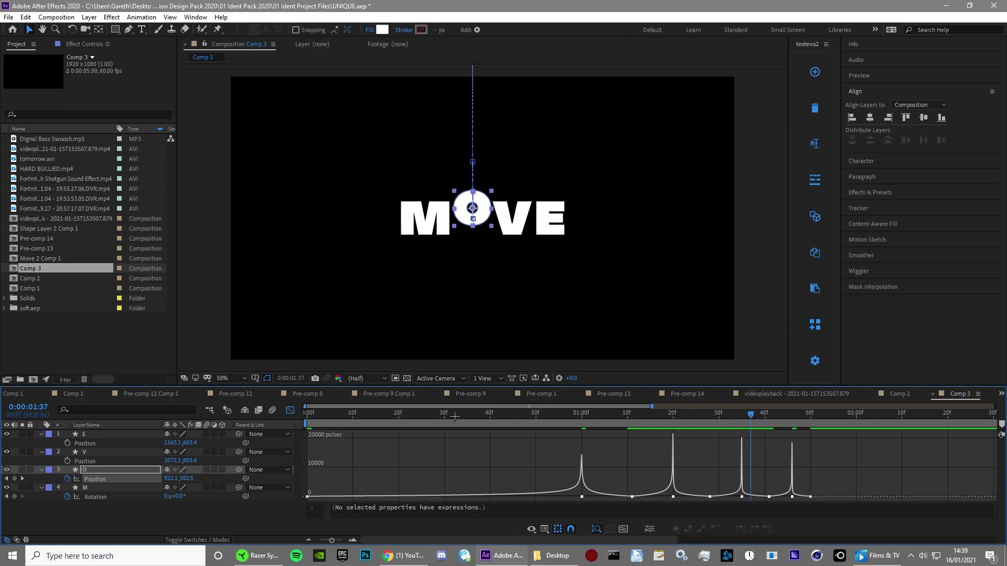
key(Home)
click(290, 410)
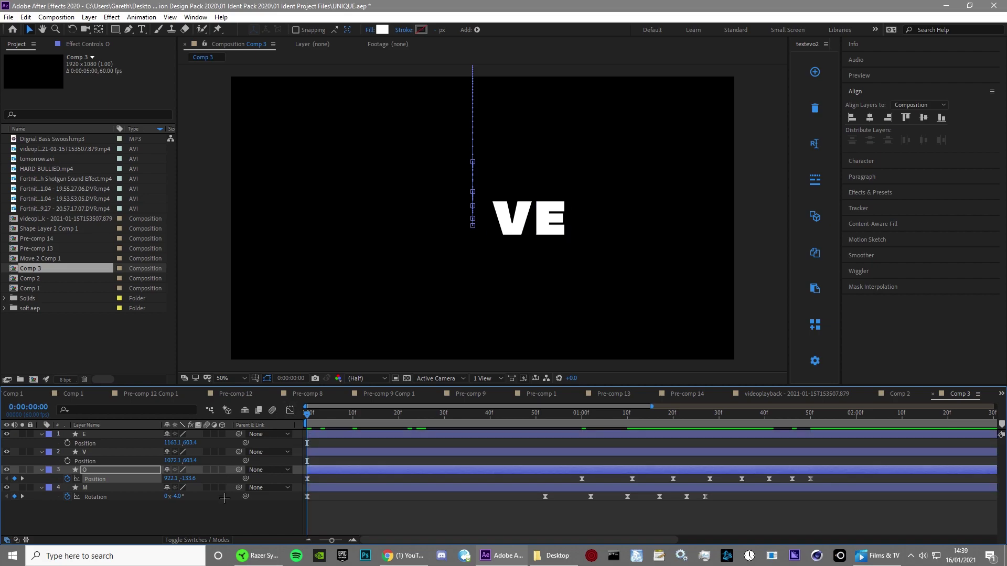
Step: Preview the bounce and shift all O position keyframes after the first one earlier so they start at 0:42
key(space)
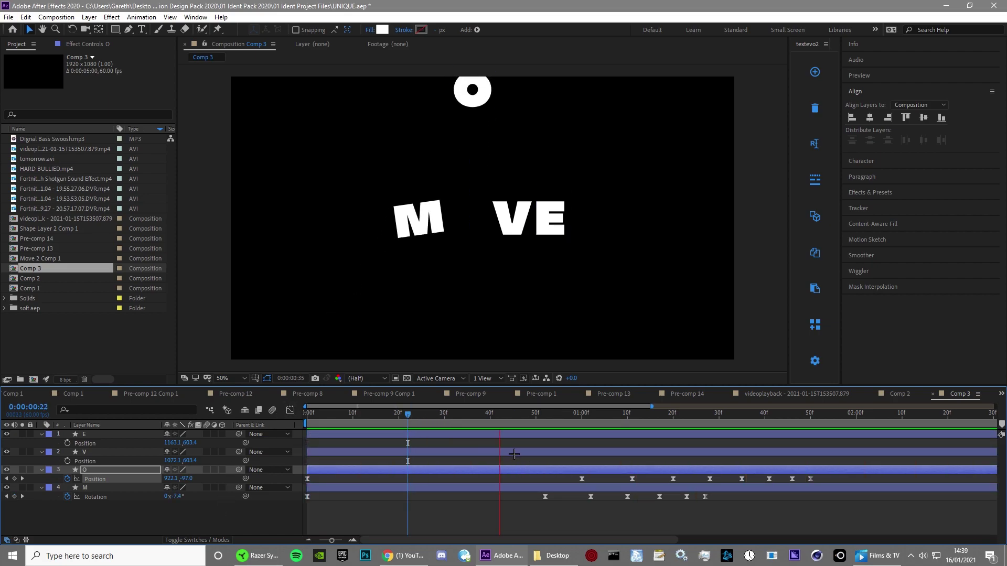
click(527, 413)
drag(543, 478, 836, 479)
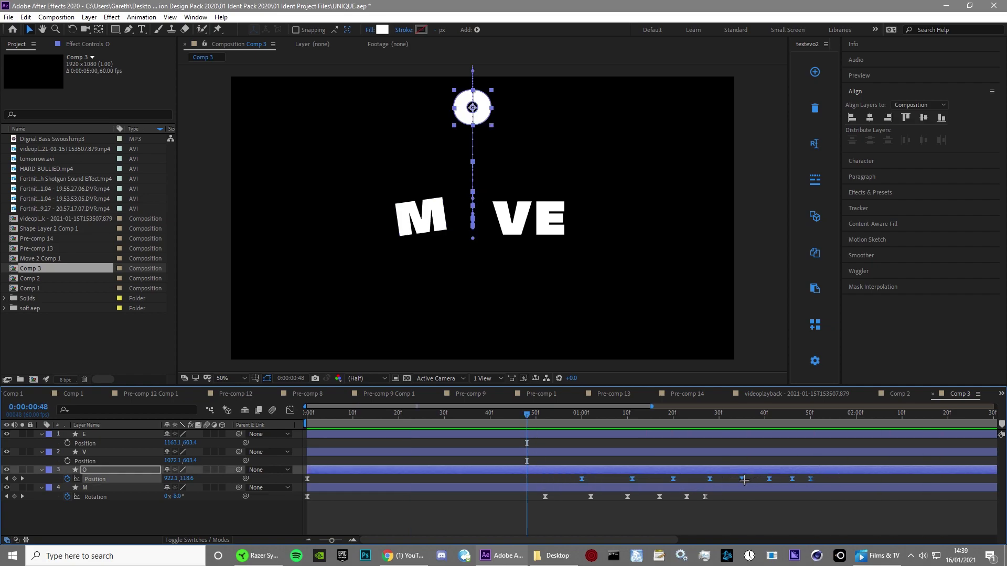
drag(735, 480, 652, 479)
key(space)
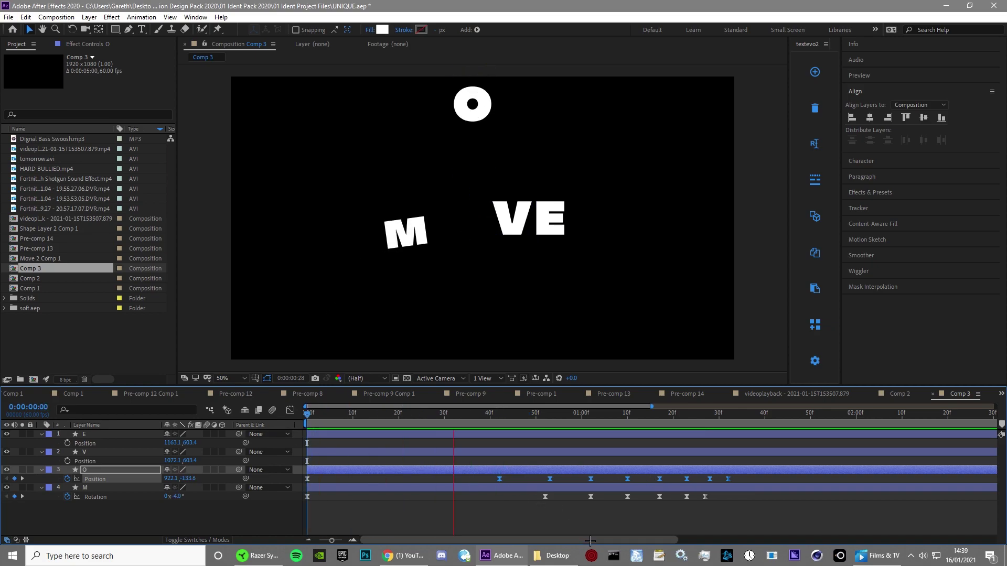
key(space)
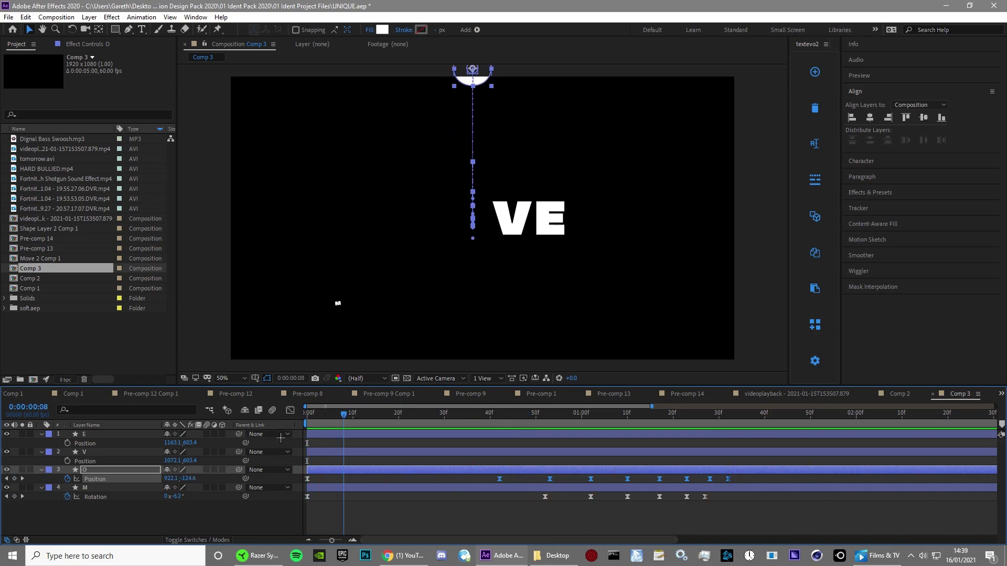
Step: Spread the O's bounce keyframes further apart, keeping 0:42 and ending at about 2:02, and preview the slower bounce
click(485, 507)
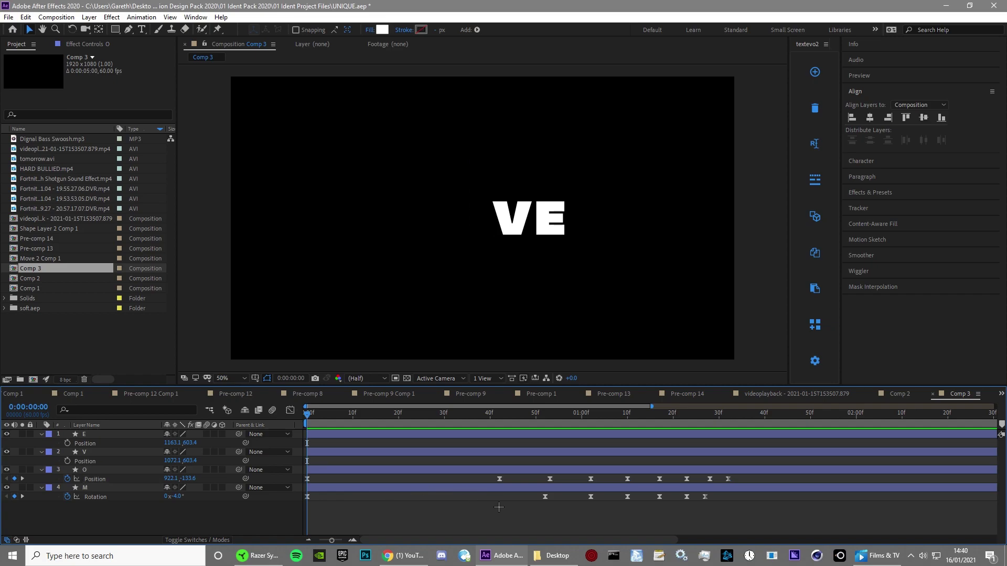
drag(537, 479, 753, 478)
drag(548, 478, 578, 485)
drag(628, 479, 865, 479)
key(space)
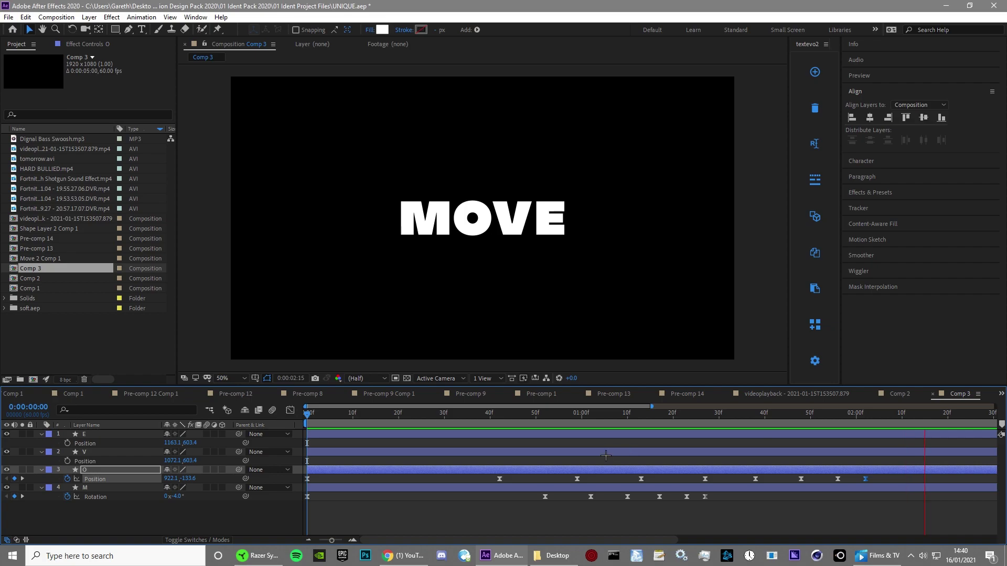
Step: Enable motion blur on the O and M layers and for the composition, and preview the animation
click(207, 470)
click(207, 488)
click(272, 410)
click(364, 519)
key(space)
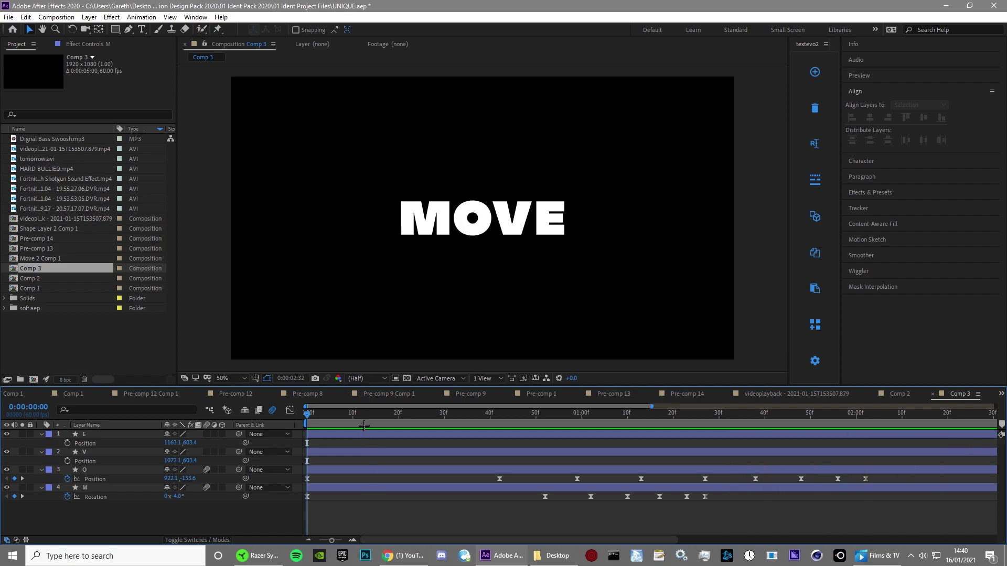
key(space)
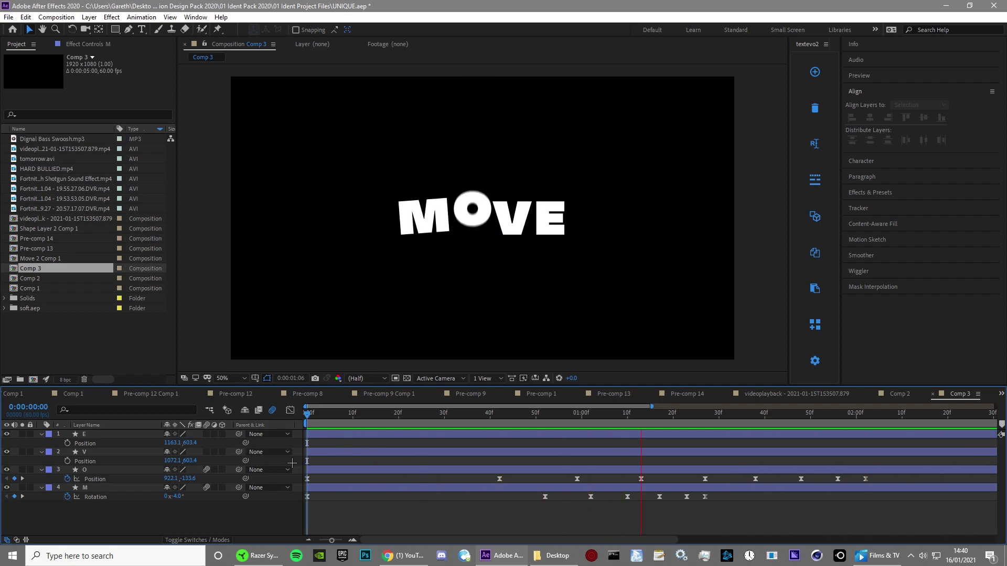
Step: Expand the V layer's contents down to the Path property of its letter shape
click(426, 414)
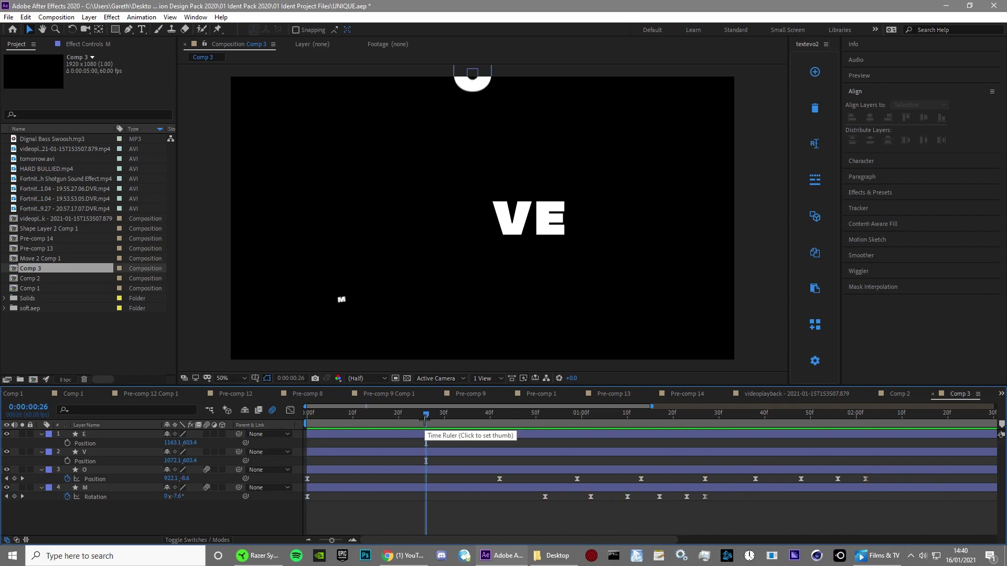
drag(424, 418, 449, 418)
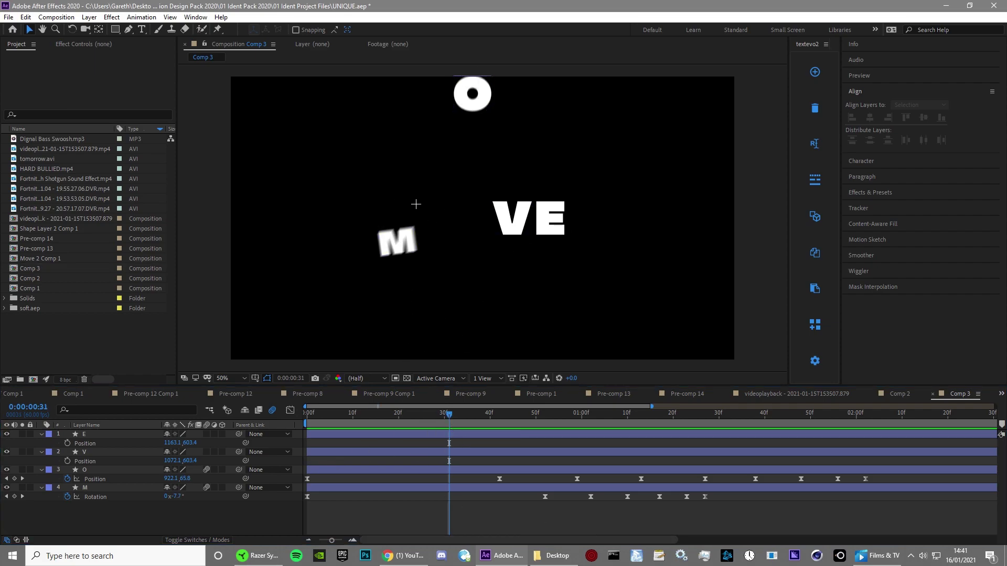
click(79, 435)
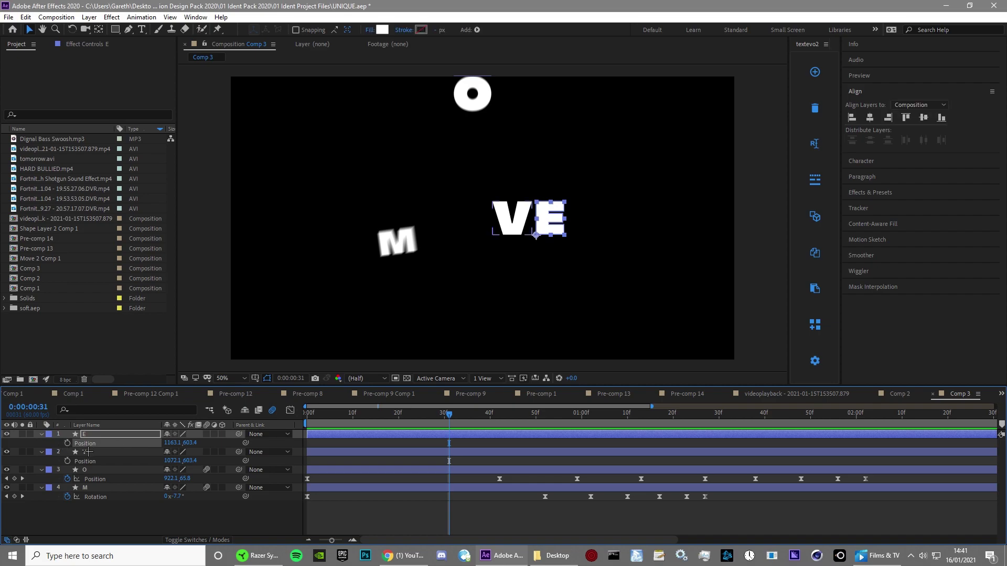
click(84, 452)
click(42, 452)
click(42, 452)
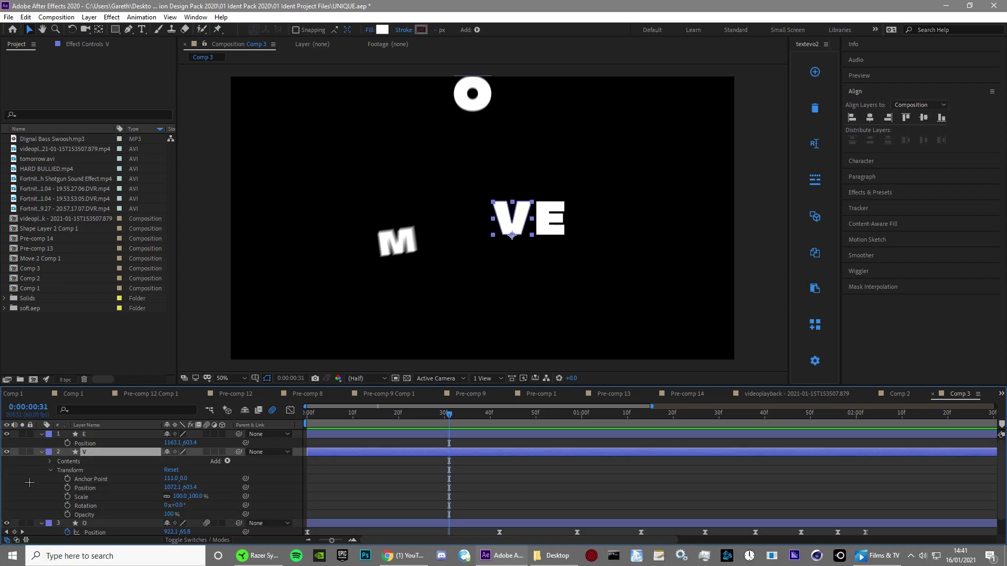
click(50, 470)
click(50, 461)
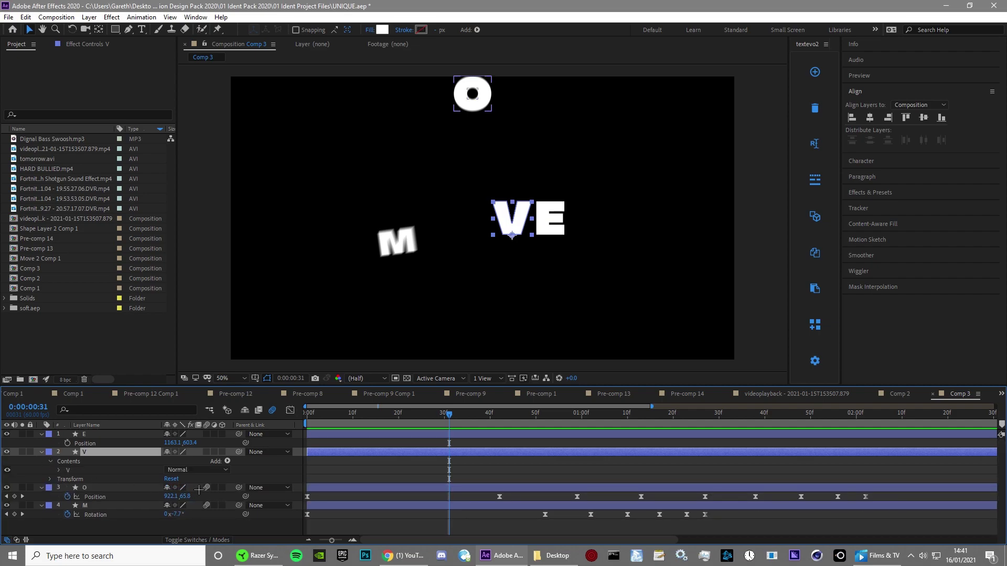
click(60, 470)
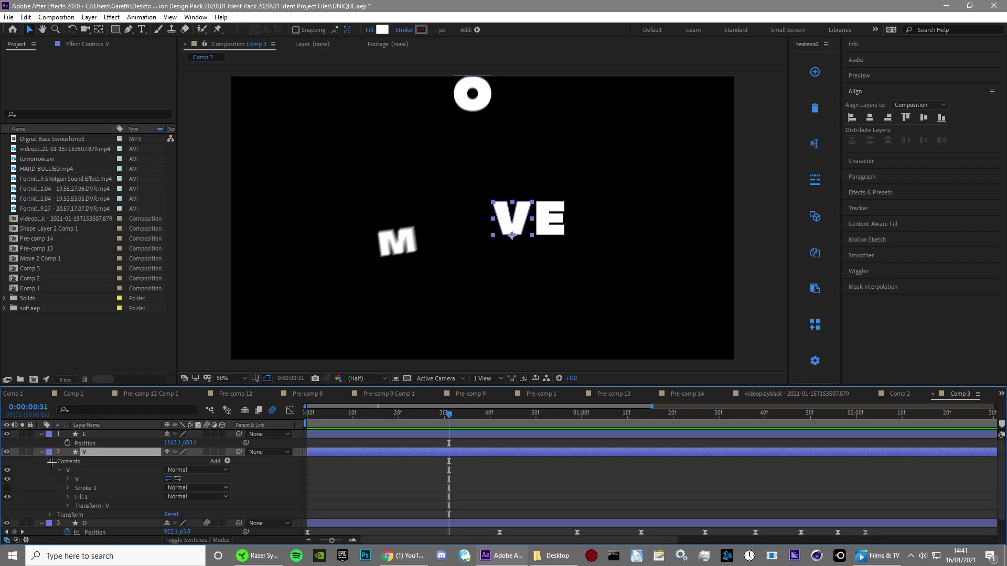
click(50, 462)
click(41, 452)
click(39, 452)
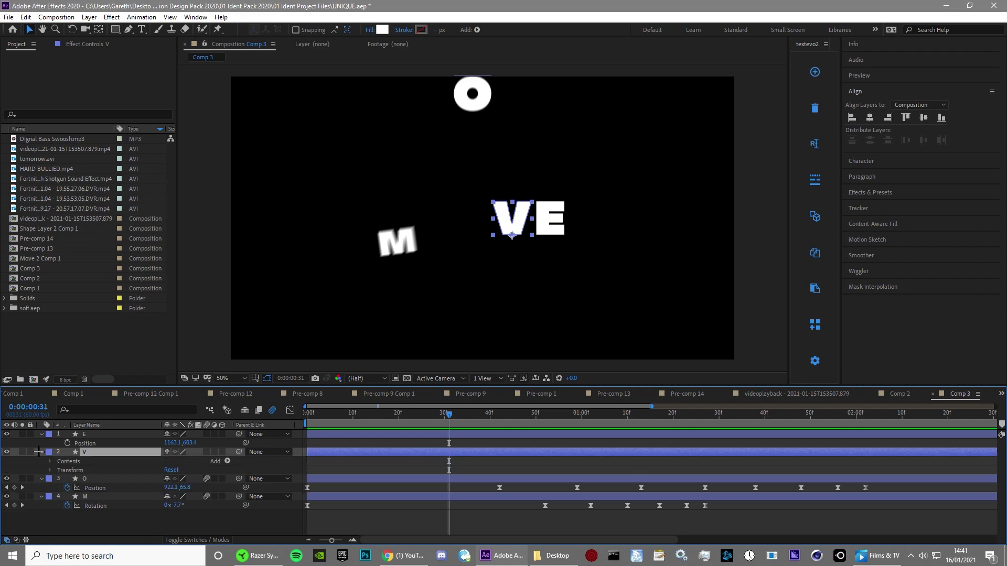
click(48, 461)
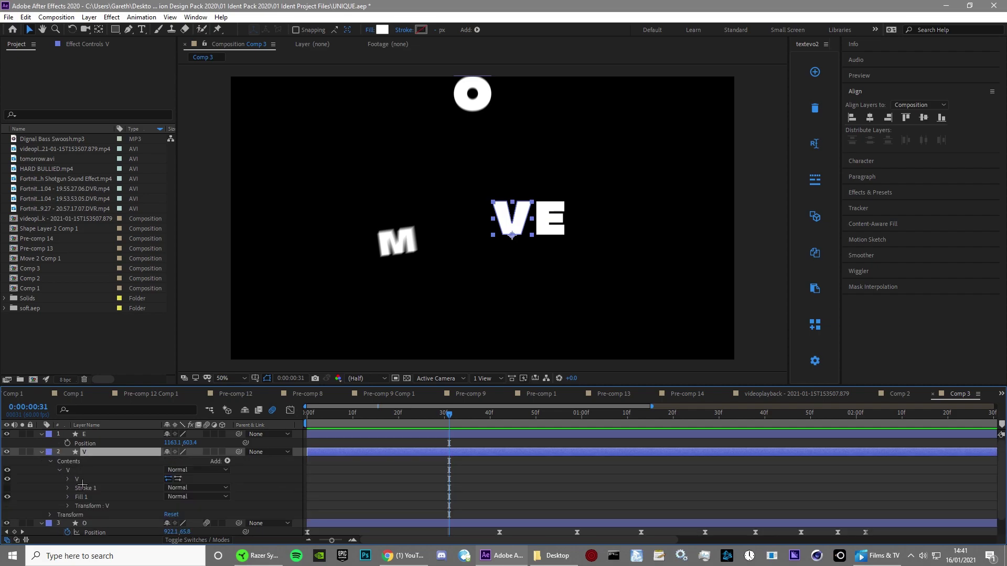
click(67, 479)
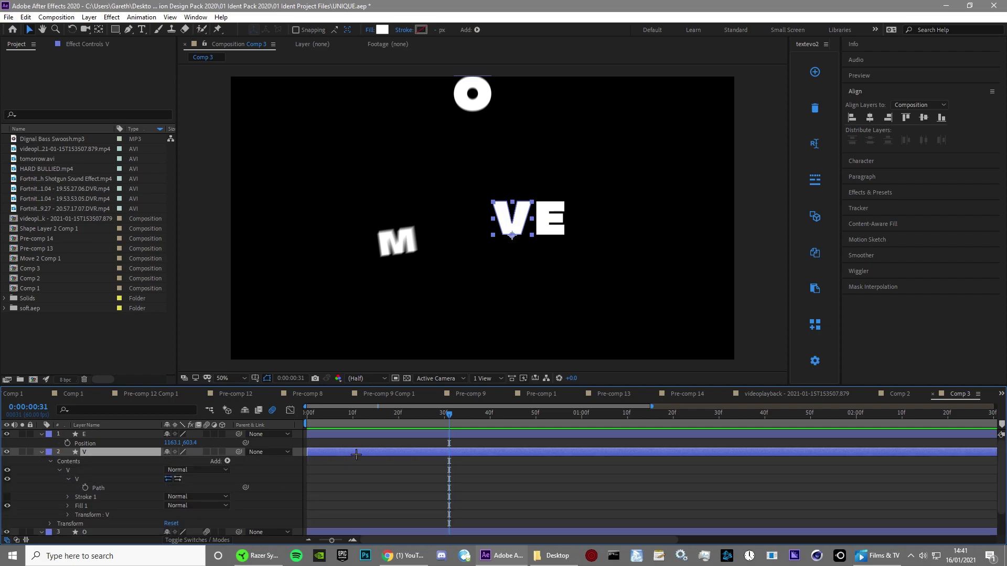
Step: Add a Path keyframe for the V at 1:00, and at 0:40 lower its upper points to the inner notch's height
drag(449, 413, 582, 452)
click(85, 488)
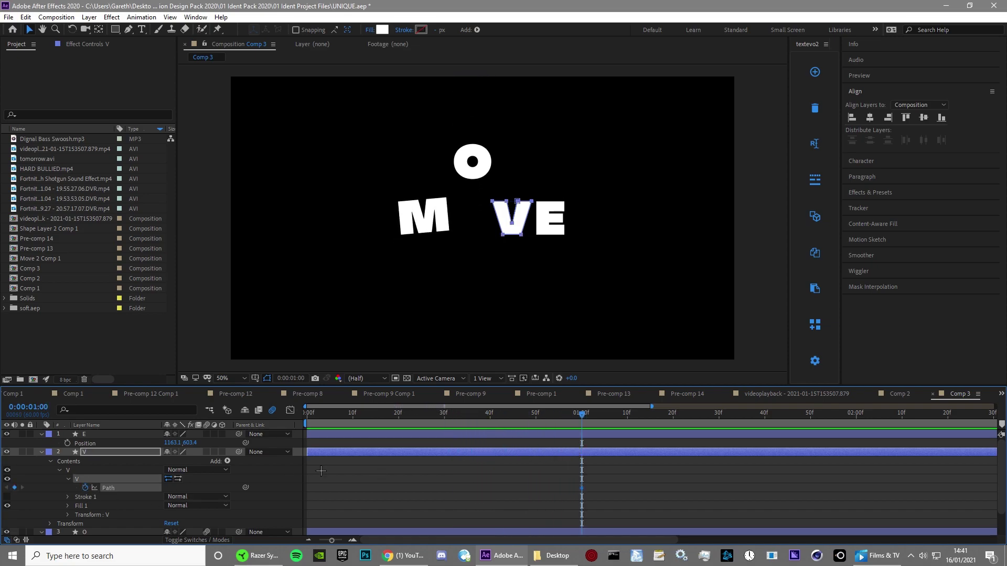
drag(535, 415, 490, 415)
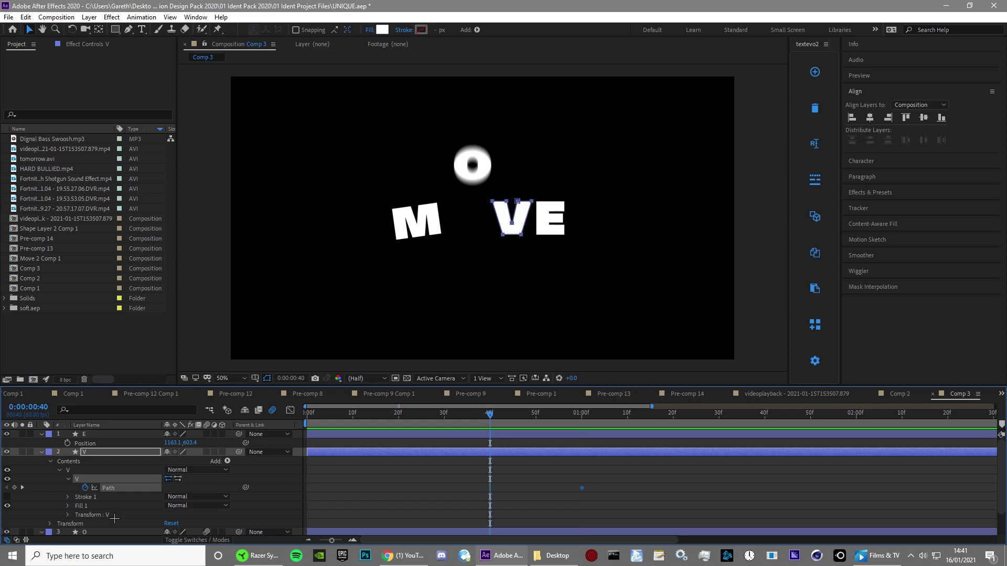
key(/)
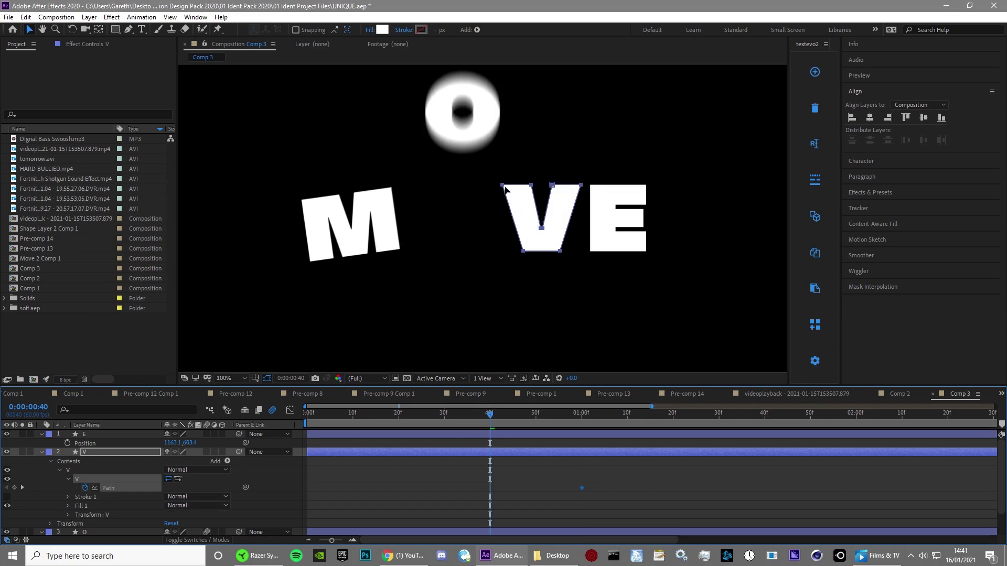
click(532, 188)
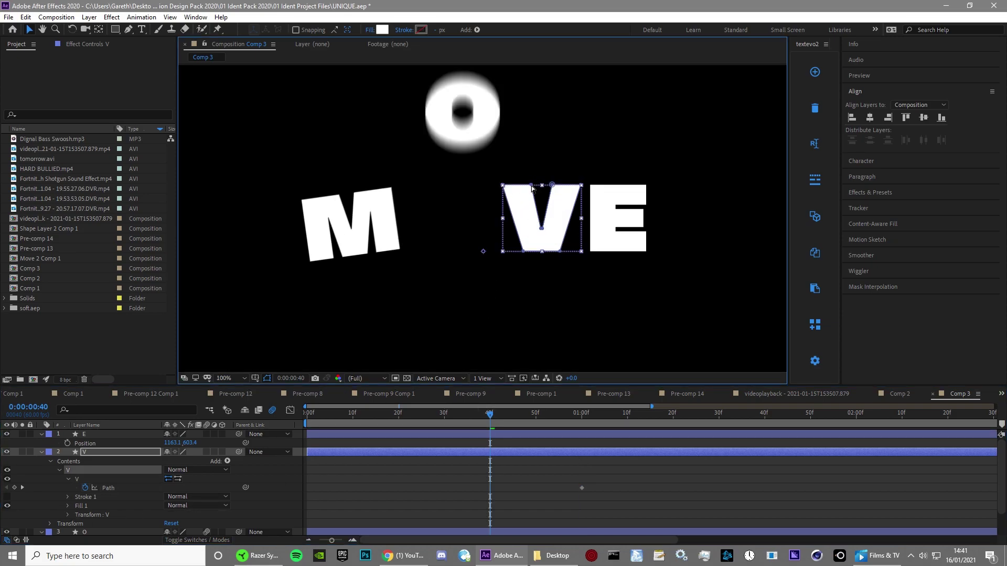
click(532, 188)
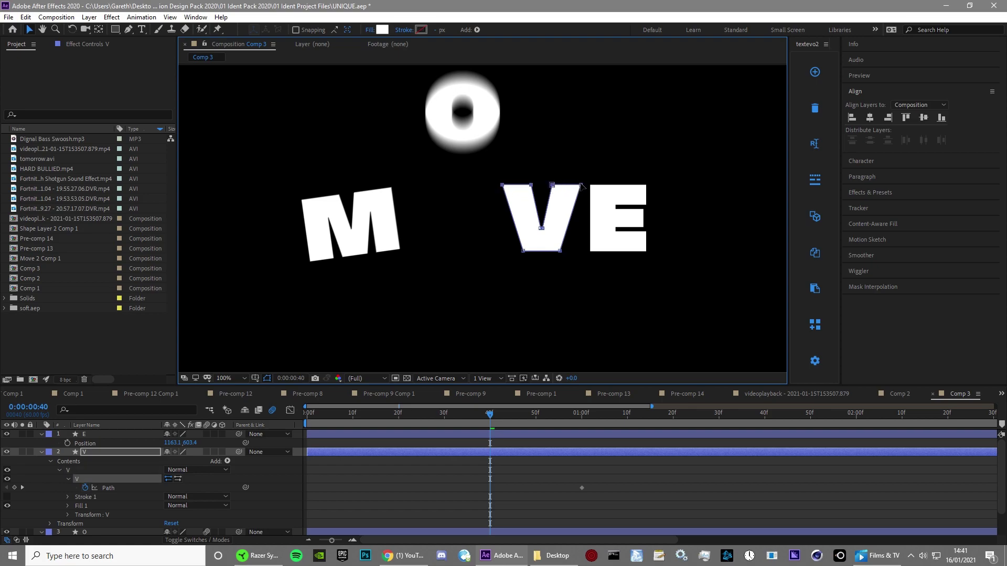
drag(502, 186, 506, 231)
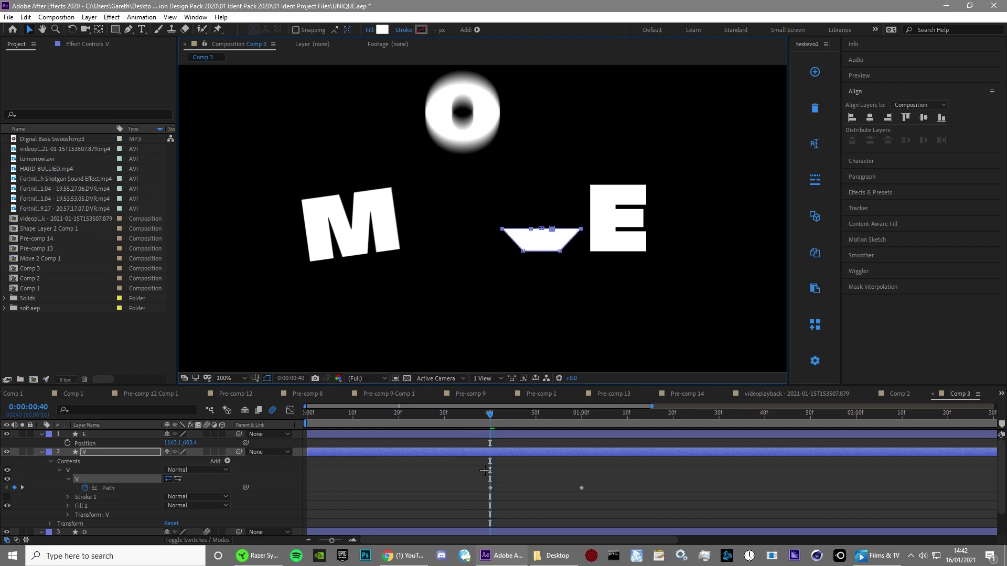
Step: Add a V Path keyframe at 0:00 and pull the shape's outer points inward to form a thin vertical sliver
click(511, 530)
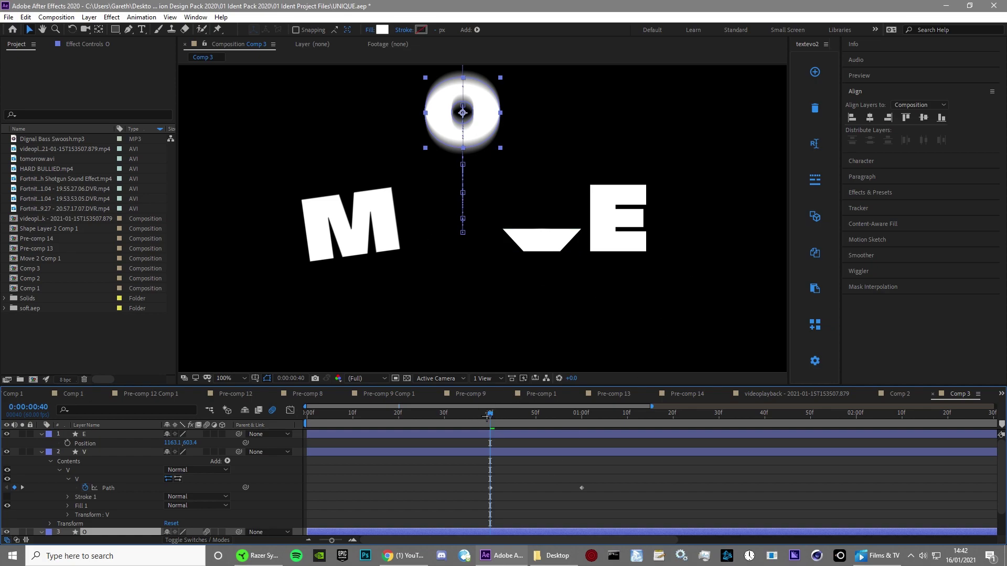
drag(486, 417, 307, 416)
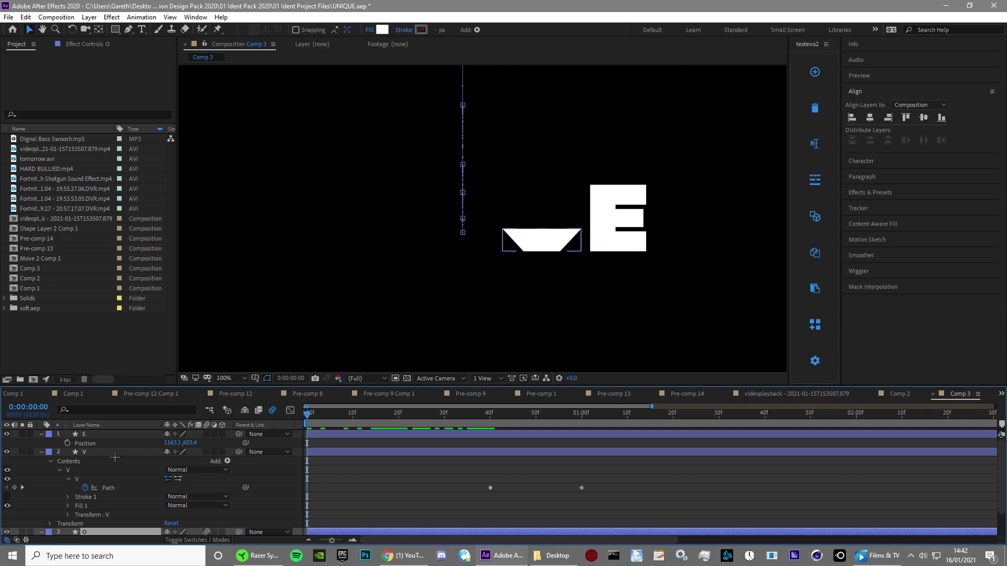
click(14, 488)
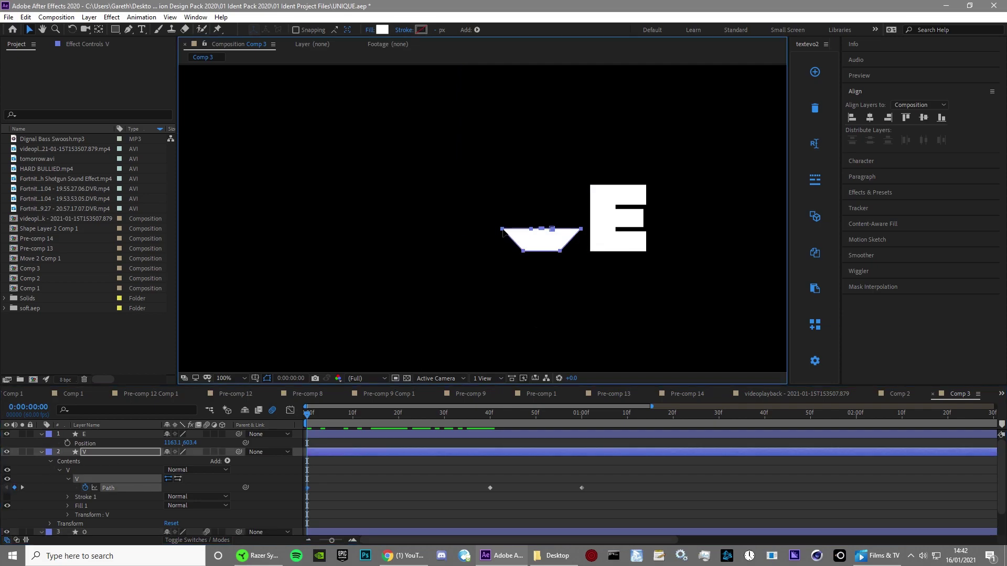
click(502, 230)
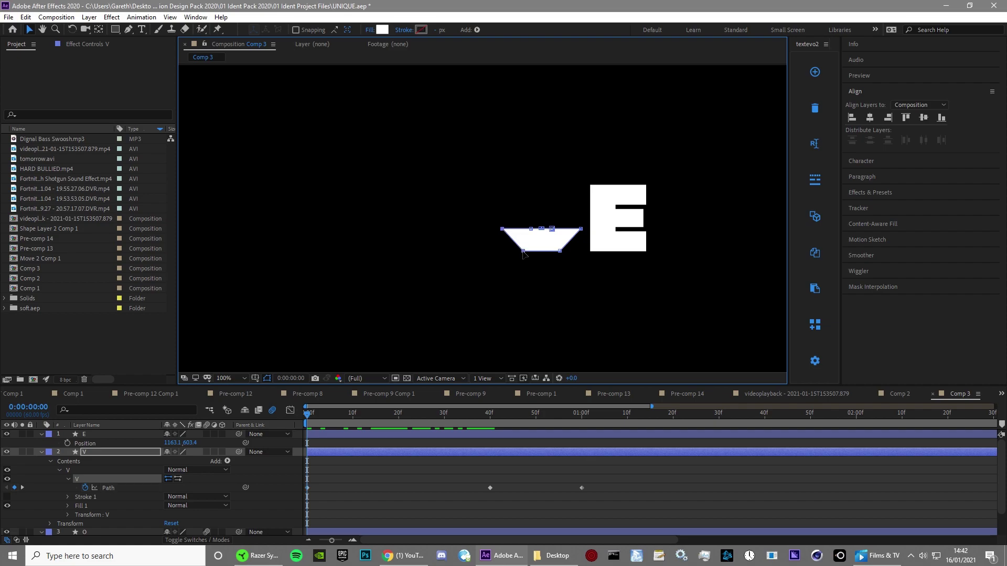
drag(502, 231, 533, 251)
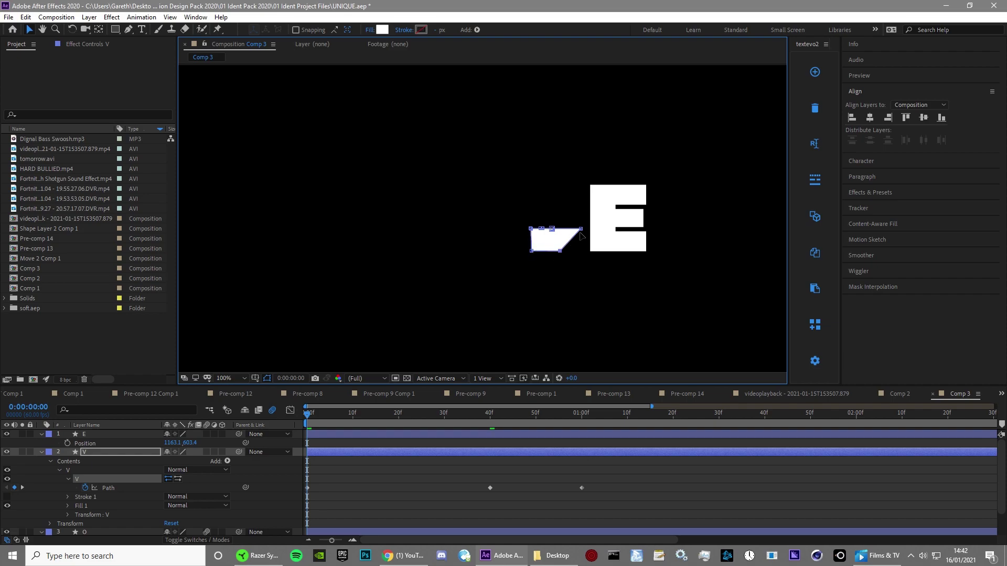
drag(559, 251, 540, 250)
drag(581, 230, 535, 225)
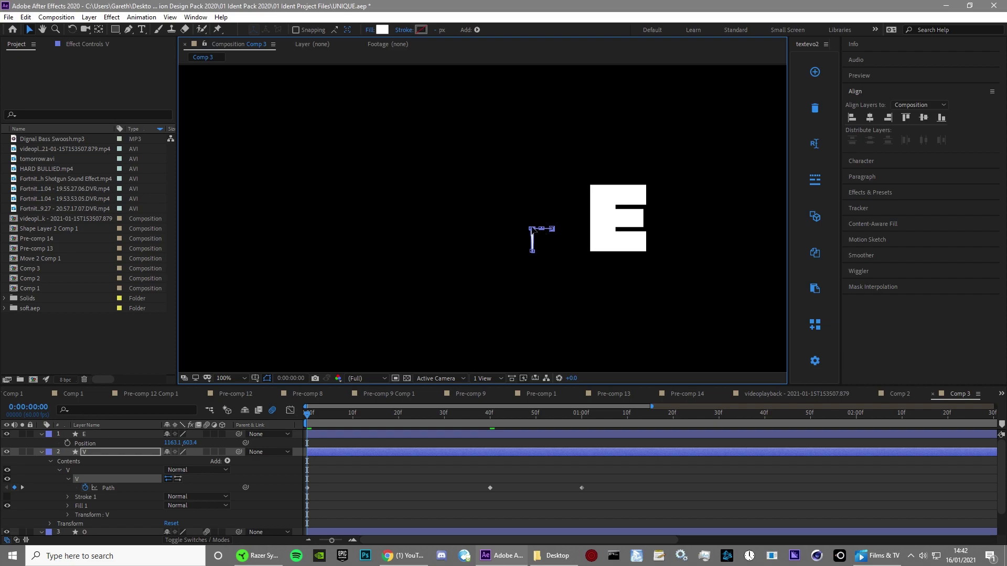
Step: Keyframe the V layer's opacity from 0% at 0:00 to 100% at 0:05 and reveal all its keyframed properties
click(470, 443)
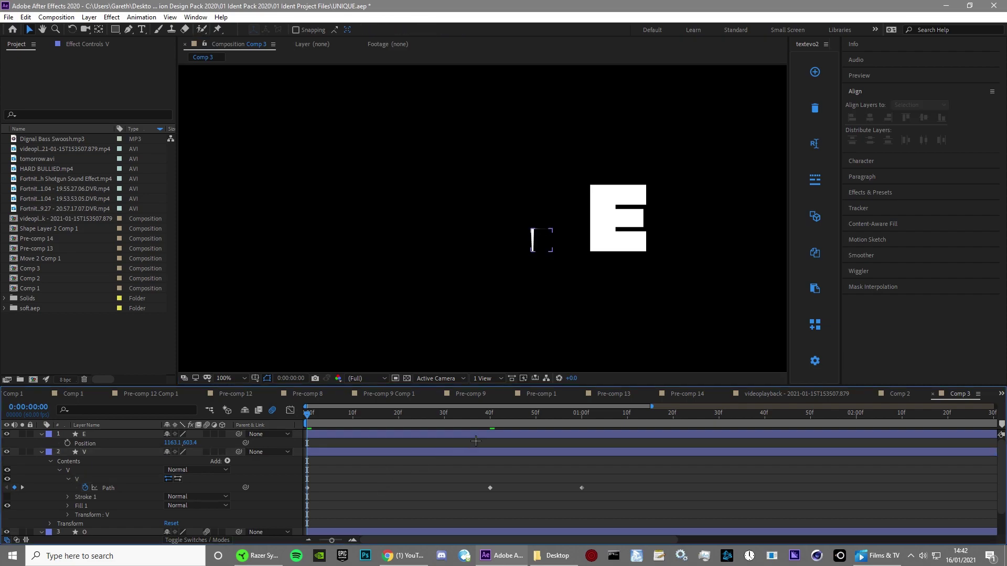
click(425, 455)
key(t)
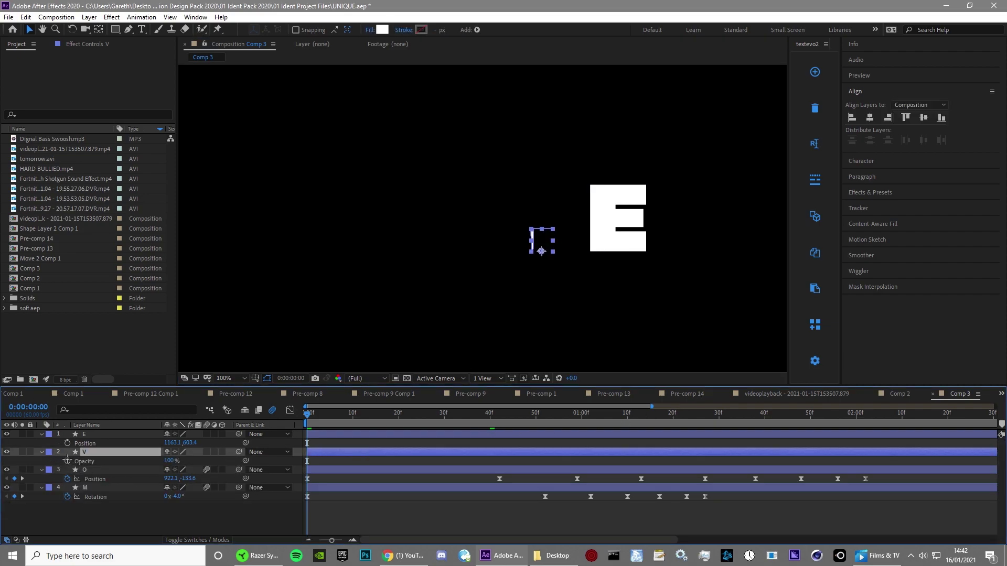
key(space)
drag(168, 460, 419, 467)
key(u)
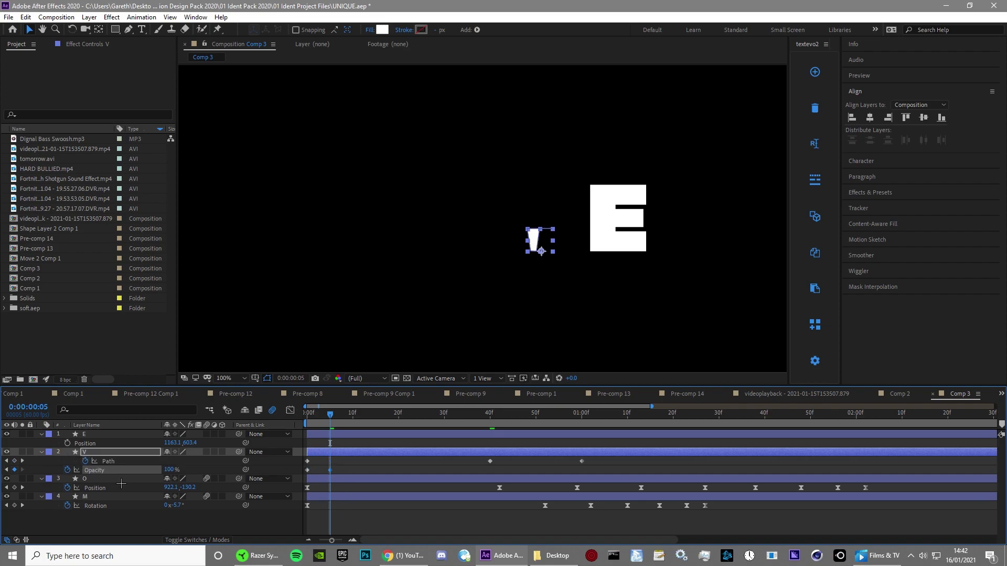
Step: Easy-ease the V's Path keyframes, sharpen the speed graph into peaks near 0:20 and 0:50, and preview the growth
click(114, 461)
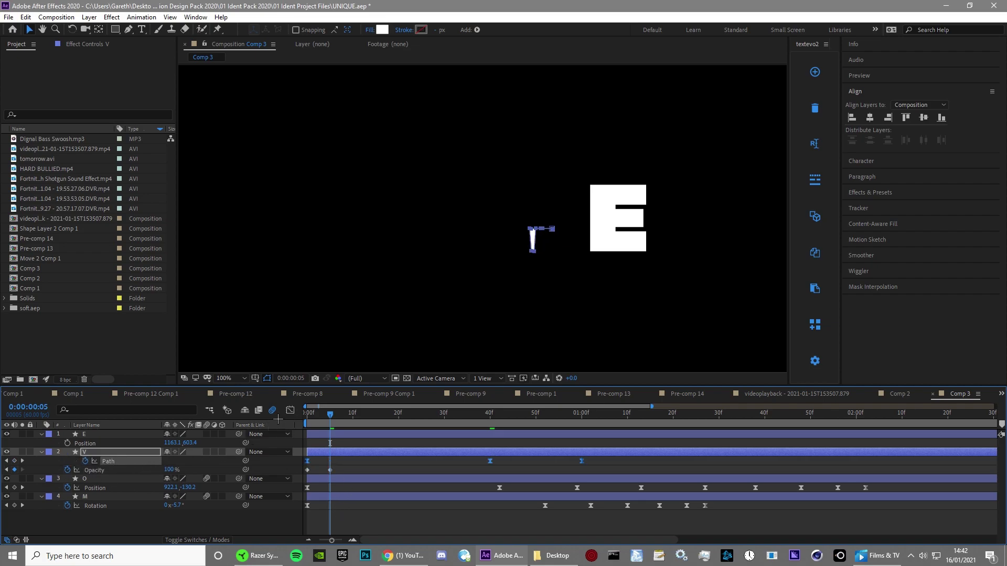
click(290, 410)
drag(301, 491, 398, 496)
drag(505, 498, 540, 496)
key(space)
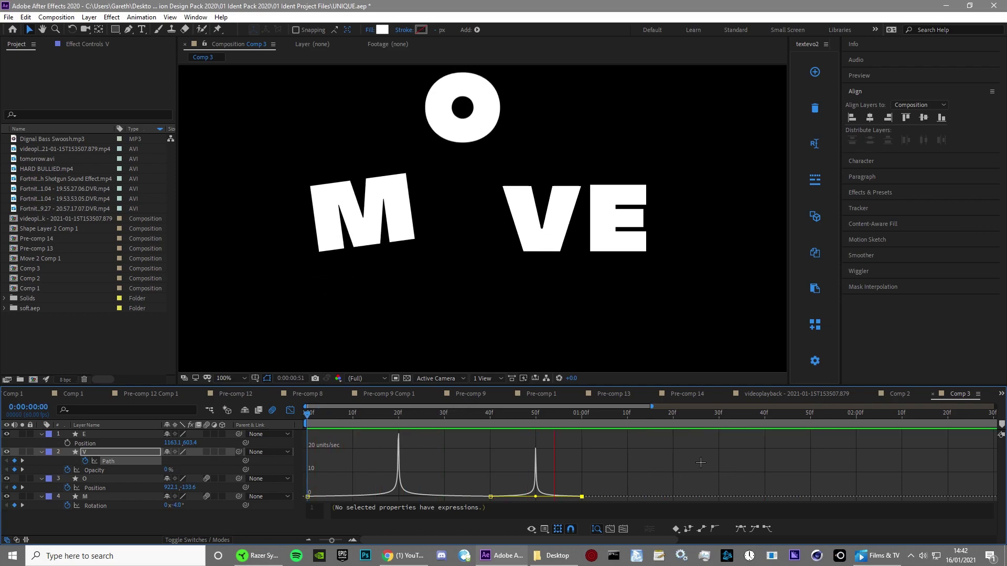
key(space)
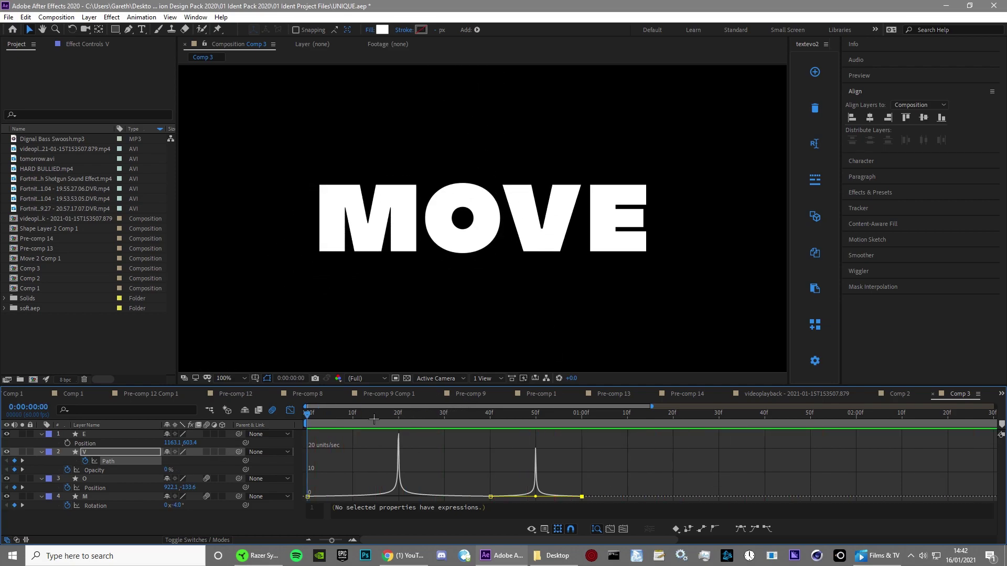
click(290, 410)
key(space)
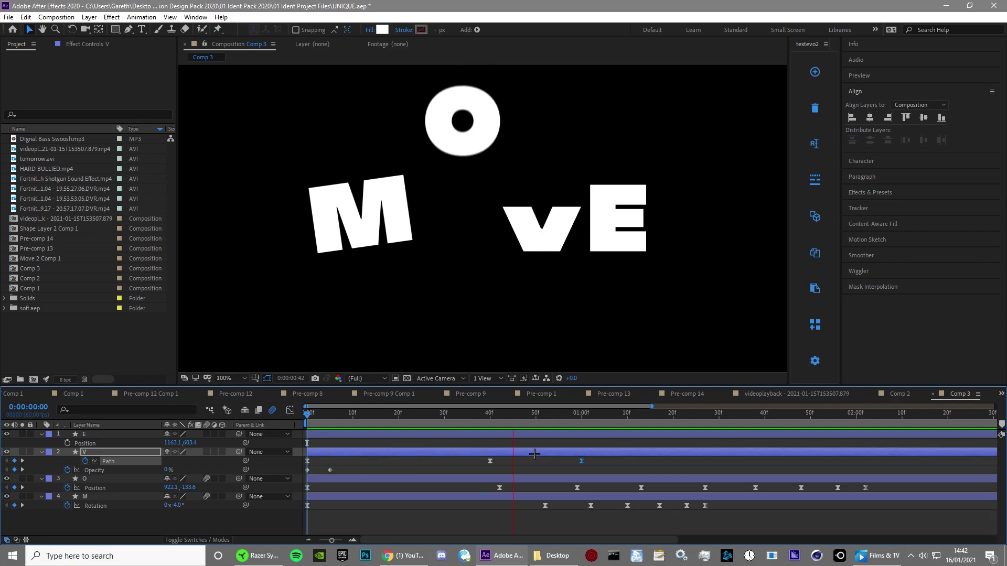
key(space)
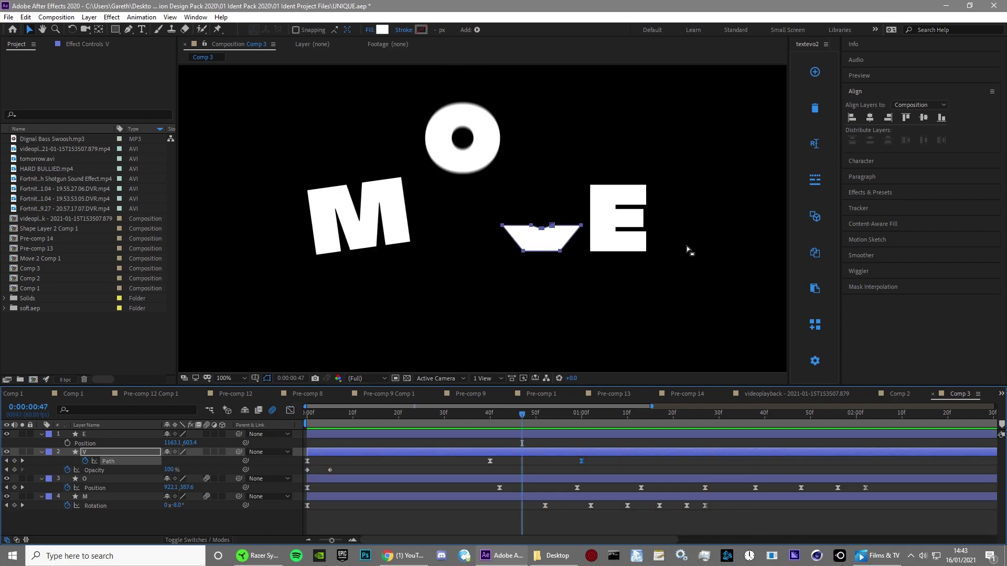
key(Home)
scroll(479, 321, down, 2)
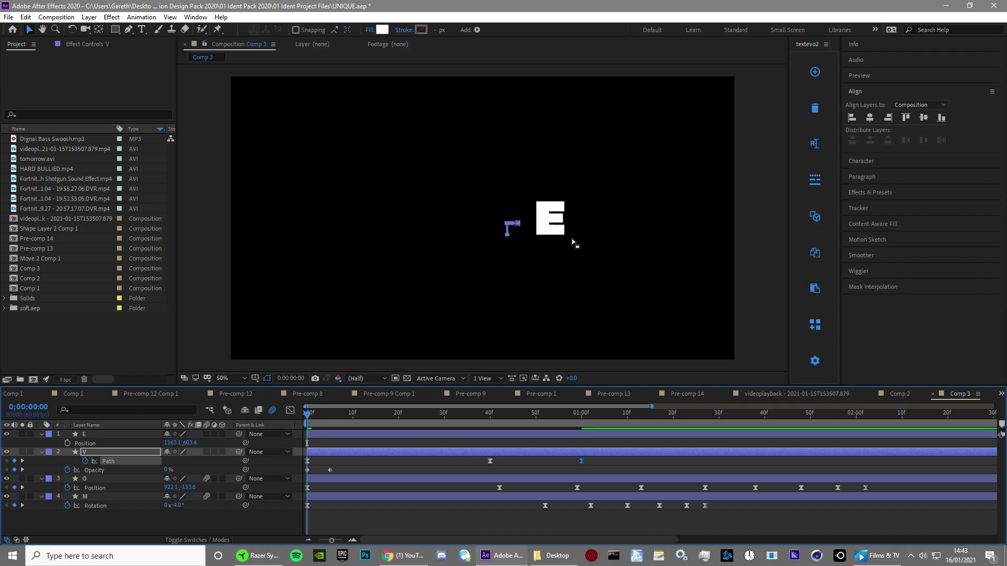
Step: Keyframe the E layer's position at 1:00, and at 0:00 move it horizontally beyond the frame's right edge to 2281.1, 603.4
click(315, 445)
click(314, 431)
drag(313, 424, 581, 419)
click(67, 443)
key(Home)
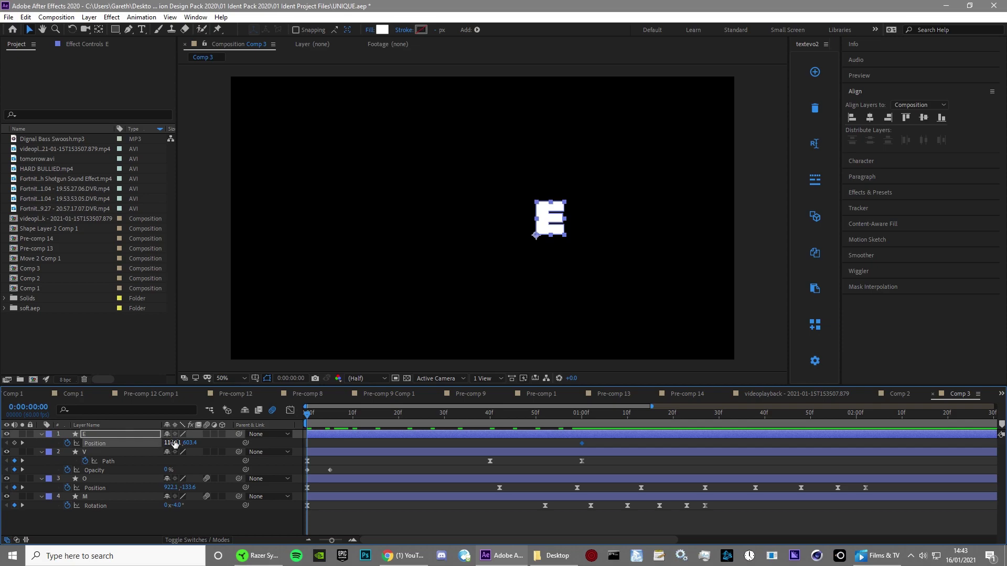
drag(536, 235, 827, 235)
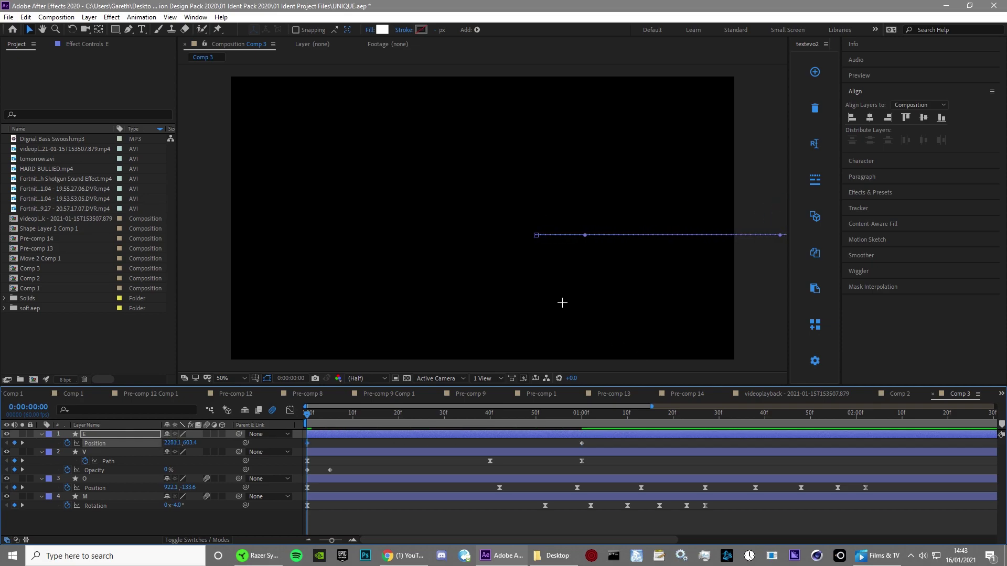
Step: Easy-ease the E's position keyframes, reshape the speed graph into a sharp peak at about 0:30, and preview the slide-in
key(comma)
scroll(426, 306, up, 2)
drag(497, 314, 275, 323)
click(131, 444)
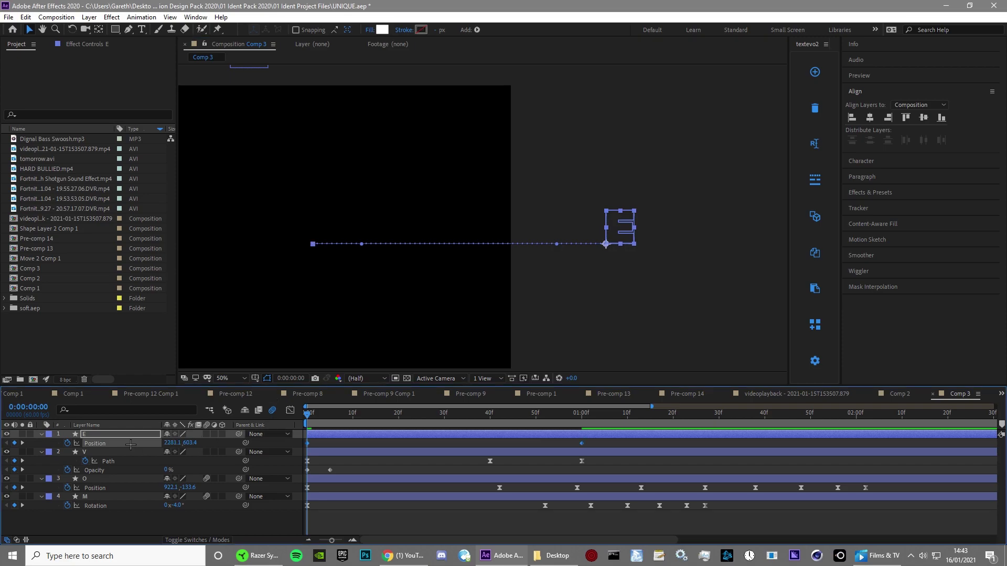
click(290, 410)
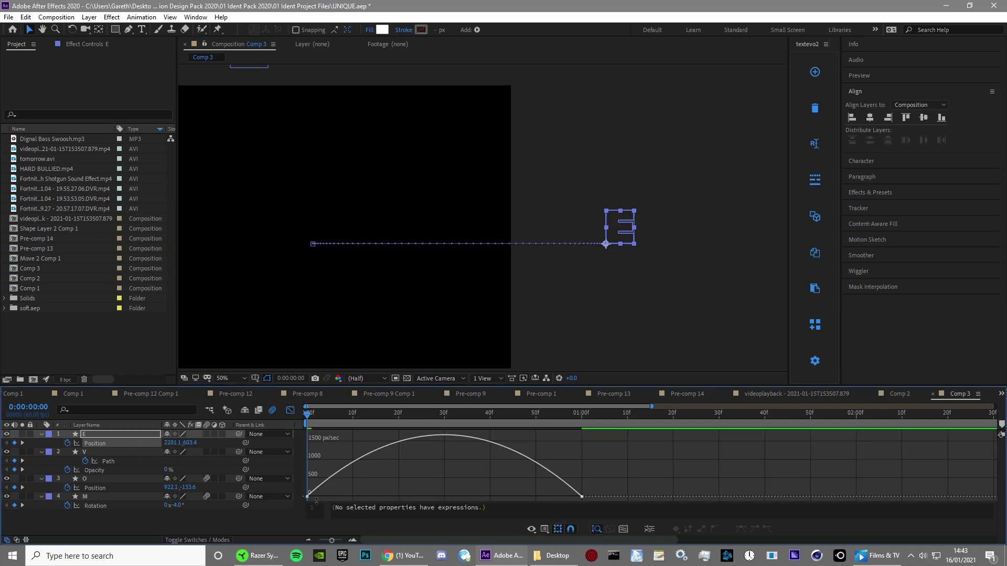
drag(350, 494, 418, 496)
key(space)
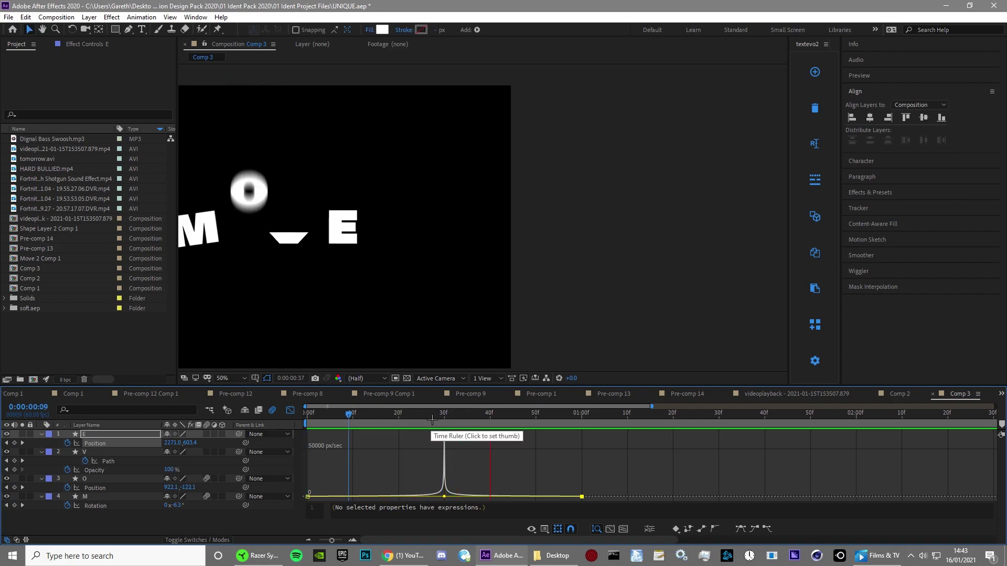
Step: Enable motion blur on the E and V layers, return to the layer-bar view and preview the animation from the start
key(space)
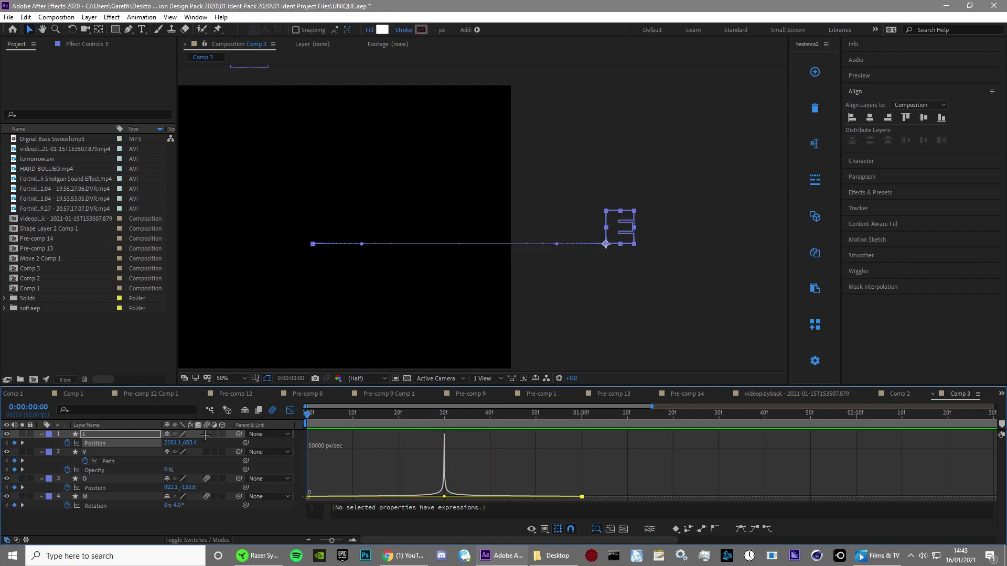
click(290, 410)
key(space)
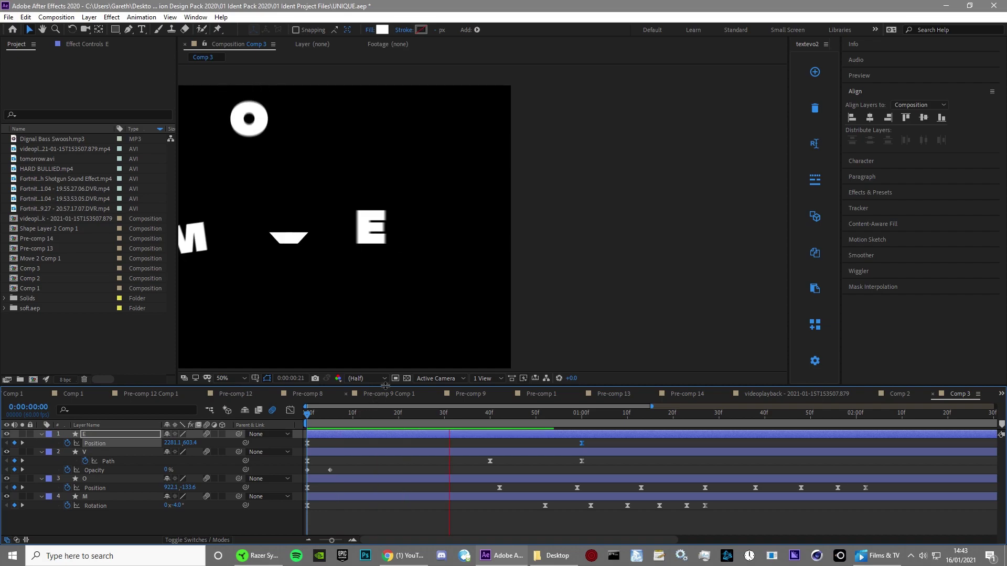
key(space)
Step: Expand the E layer's shape contents and keyframe its Path at 1:00
drag(395, 437, 581, 437)
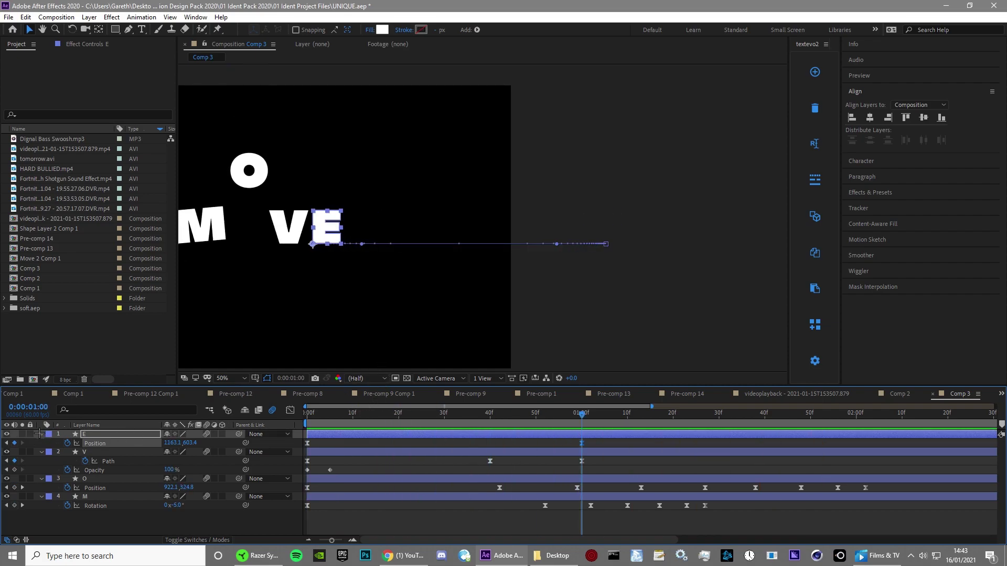
click(41, 434)
click(42, 434)
click(51, 443)
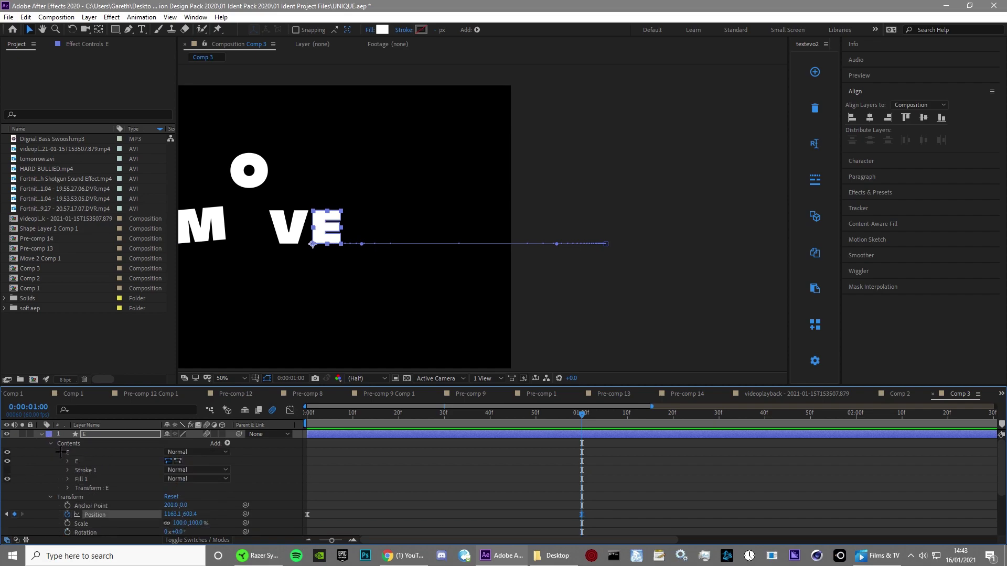
click(67, 462)
click(87, 470)
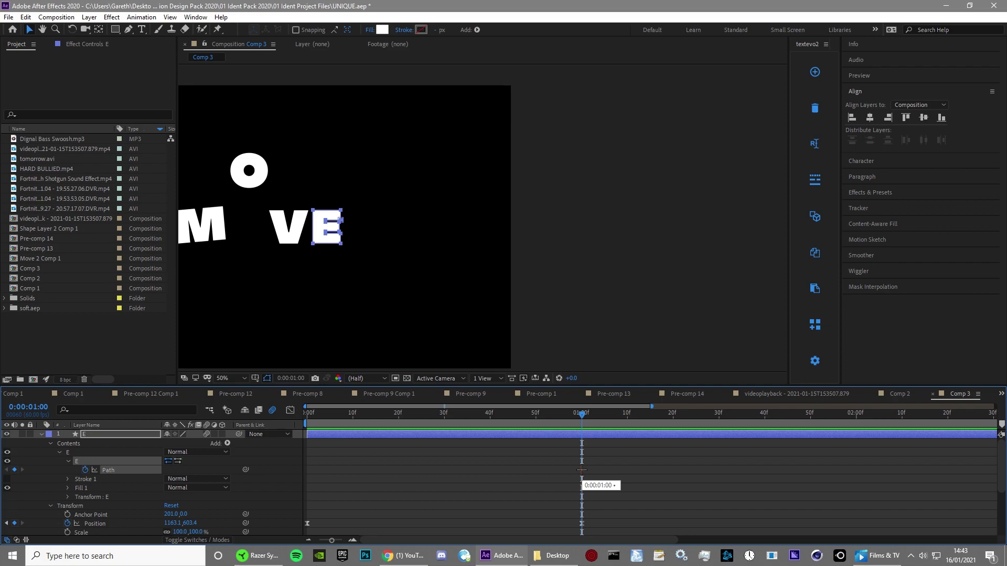
Step: At 0:40, pull the E's three arms back flush with the stem so its Path becomes a plain vertical bar
drag(581, 414, 489, 428)
scroll(363, 238, up, 1)
drag(257, 272, 376, 275)
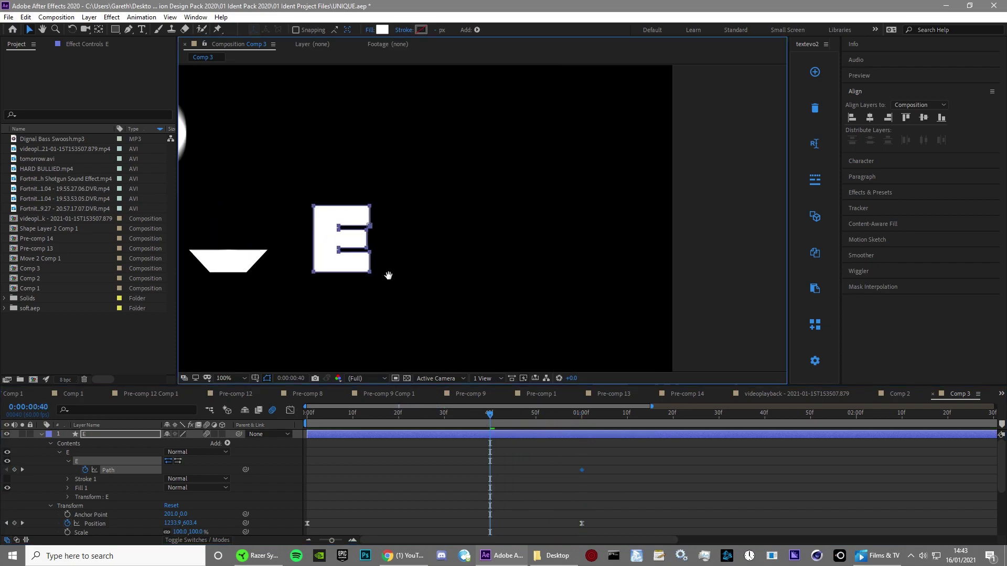
scroll(400, 272, up, 3)
scroll(495, 225, down, 1)
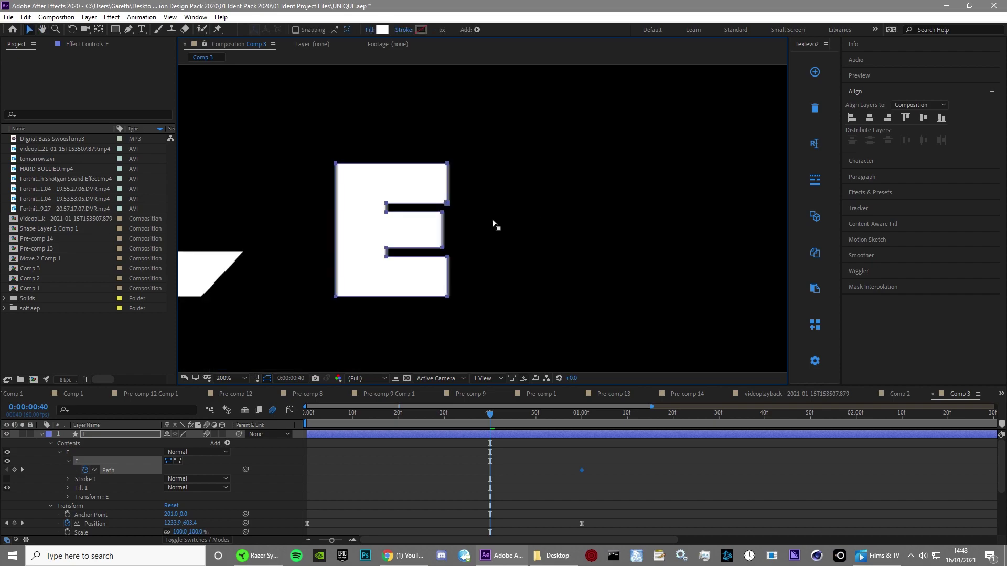
click(447, 257)
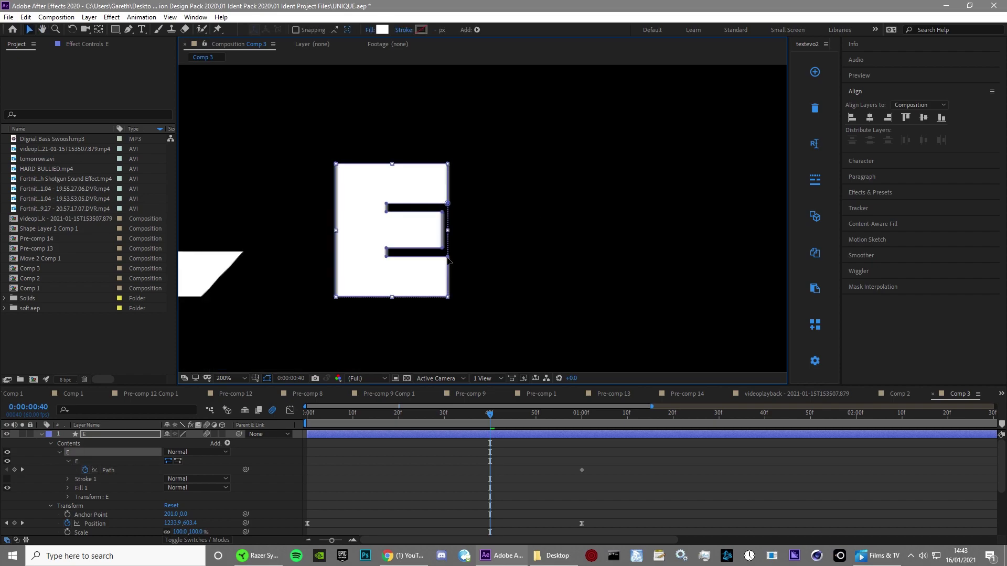
click(448, 259)
drag(447, 297, 386, 287)
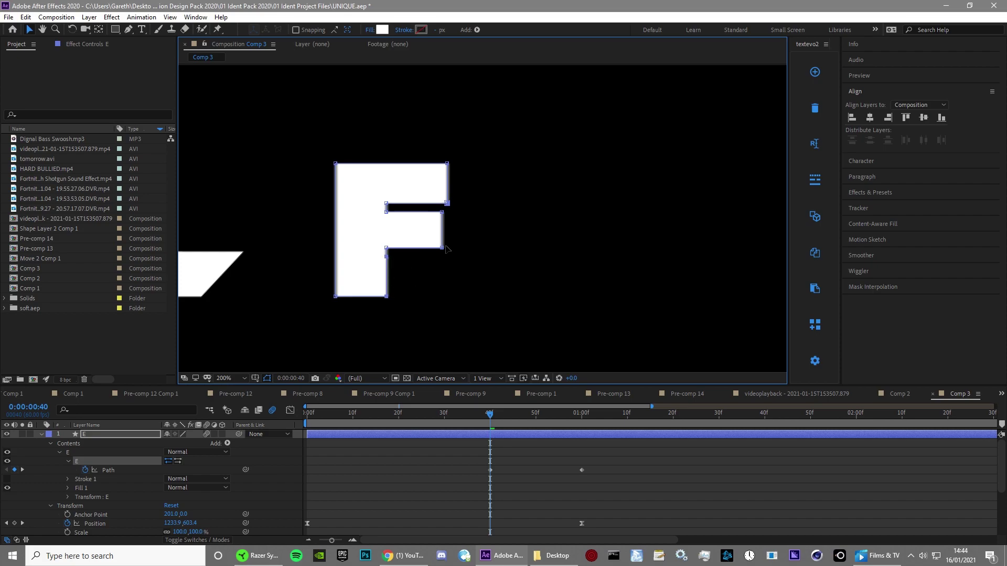
drag(433, 216, 386, 206)
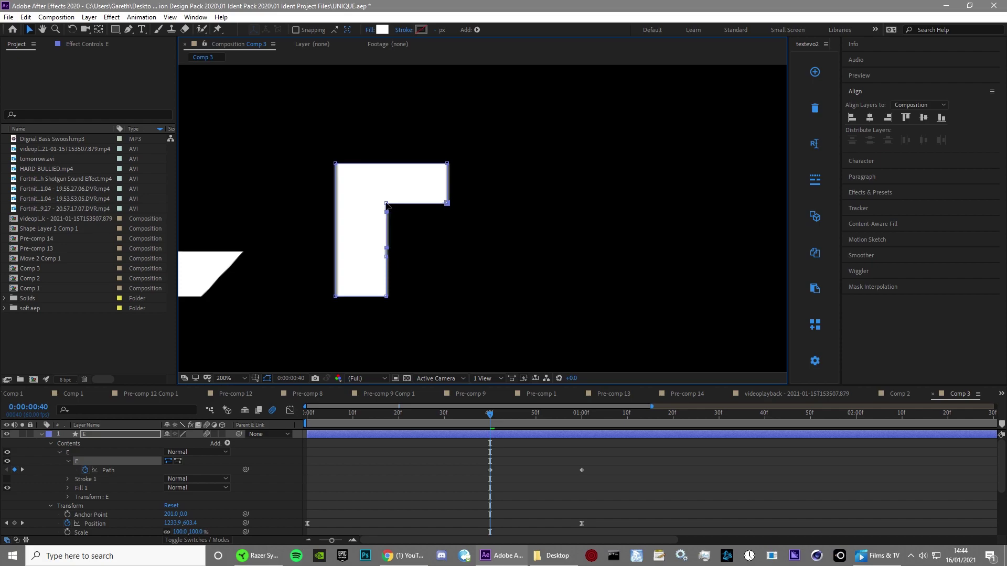
drag(447, 163, 385, 162)
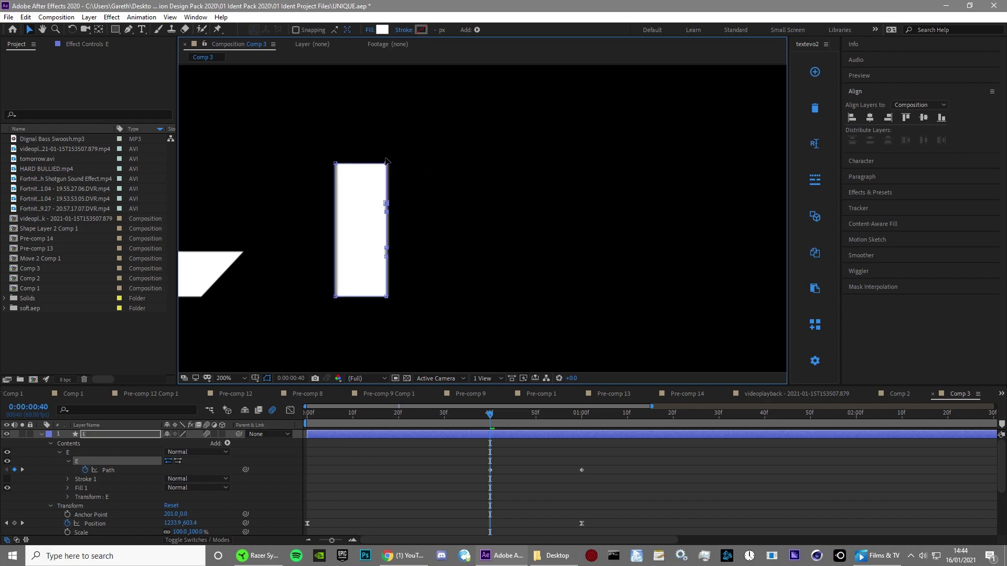
key(ctrl+shift+a)
Step: Easy-ease the E's two Path keyframes, sharpen their speed graph into a peak near 0:50, and preview the arms growing
key(comma)
key(comma)
key(comma)
key(comma)
key(comma)
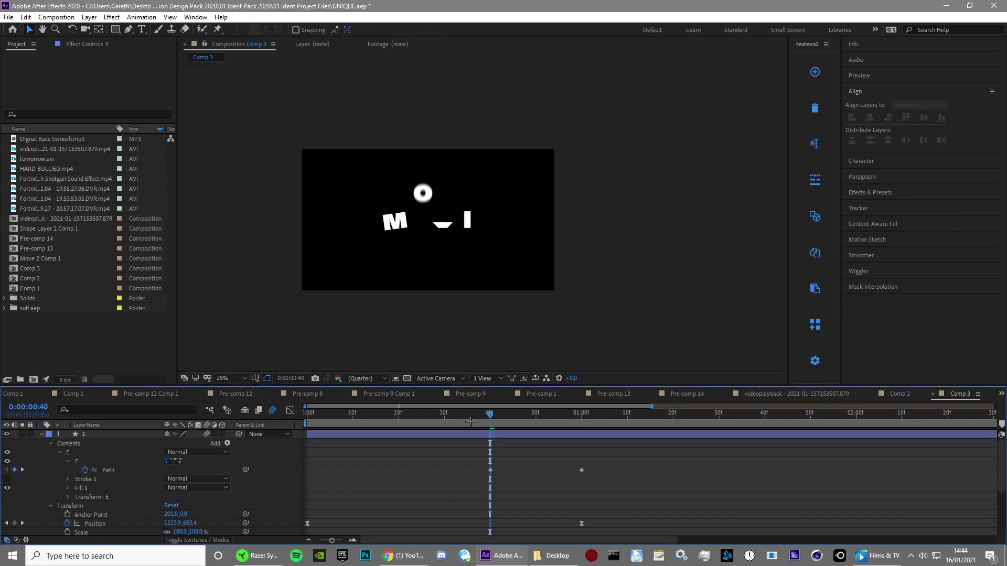
mouse_move(480, 420)
mouse_down()
mouse_move(600, 426)
mouse_move(476, 419)
mouse_up()
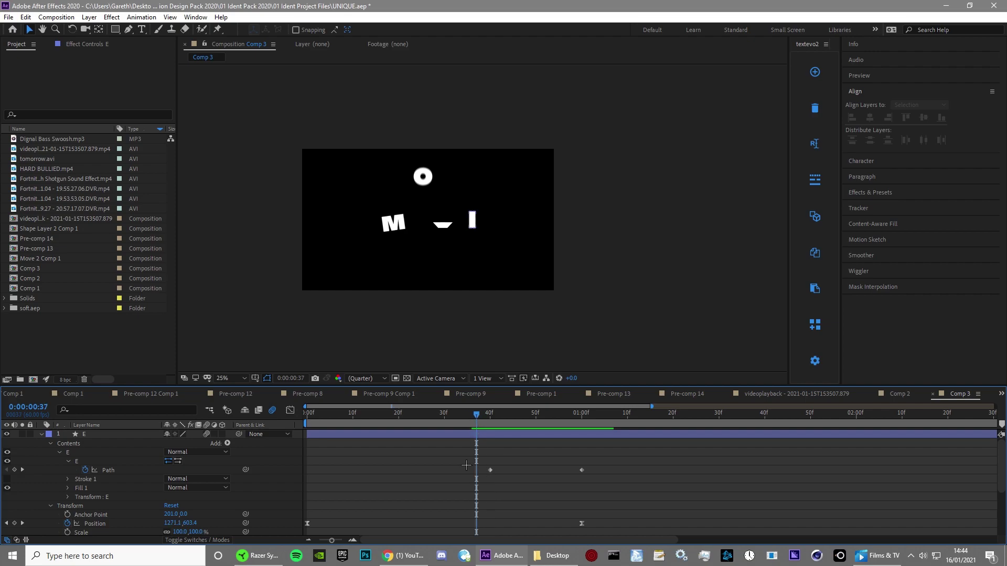
drag(462, 460, 612, 482)
key(F9)
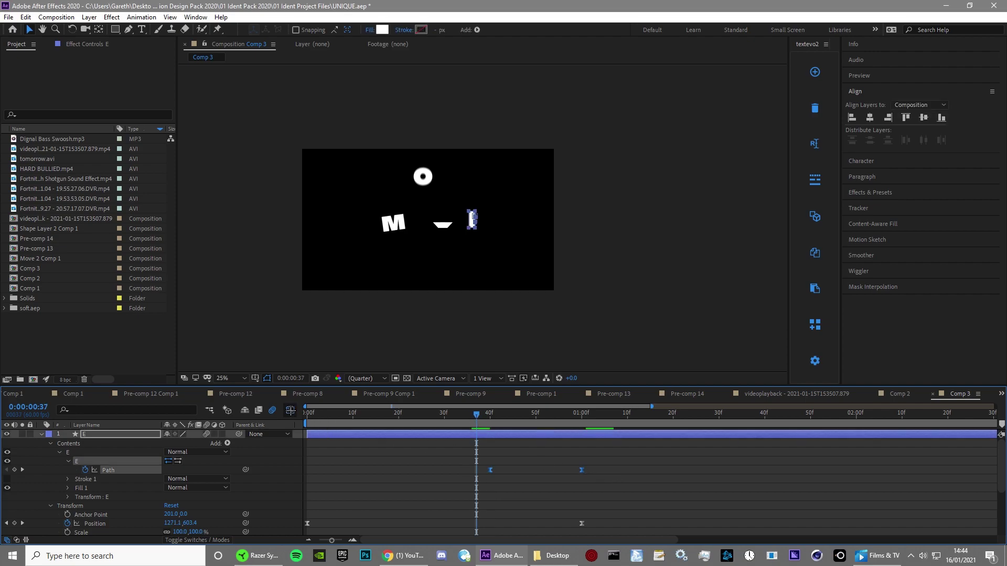
key(shift+F3)
mouse_move(521, 497)
mouse_down()
mouse_move(553, 497)
mouse_move(535, 497)
mouse_up()
key(space)
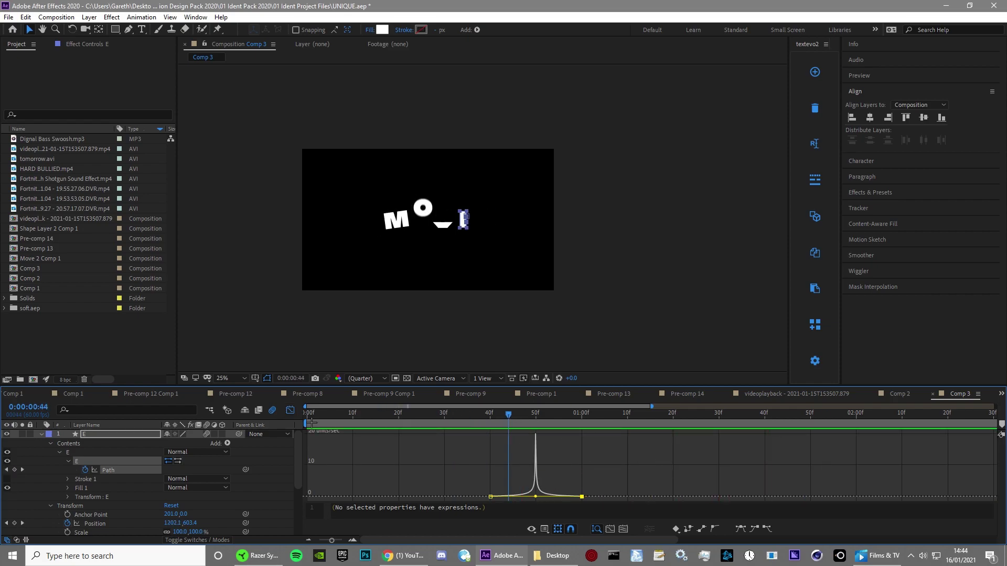
Step: Shift both of the E's Path keyframes to run from about 0:57 to 1:17, and preview the result
click(290, 411)
drag(608, 451, 451, 482)
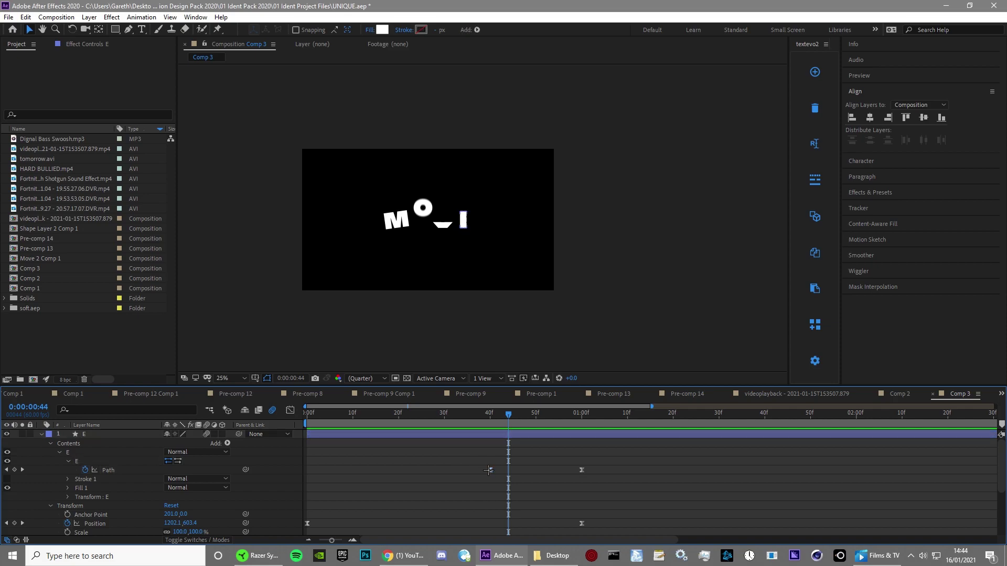
drag(632, 479, 468, 461)
drag(491, 470, 568, 471)
click(624, 484)
key(space)
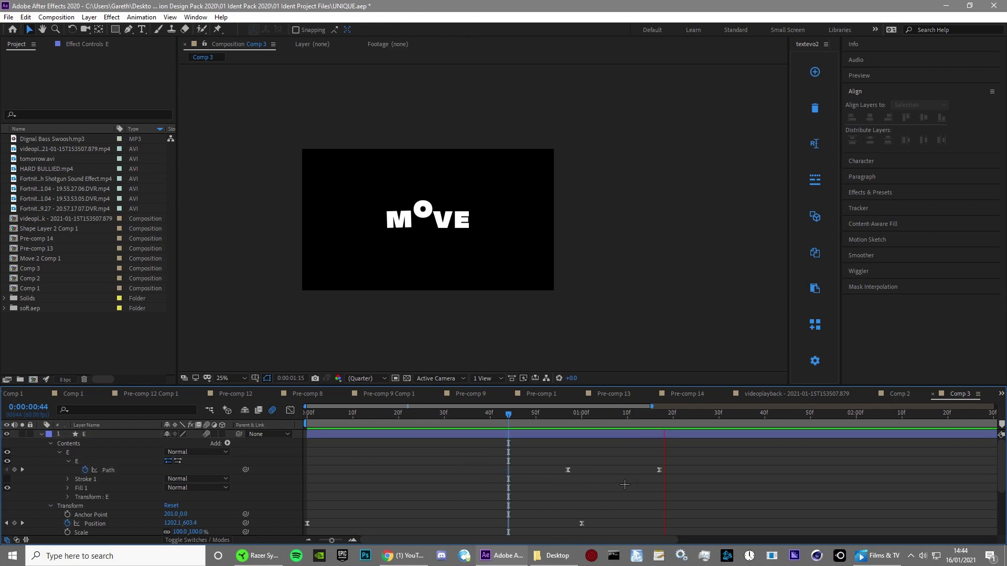
Step: Show the full five-second time range, enlarge the timeline area and collapse the properties of all four letter layers
click(309, 540)
key(space)
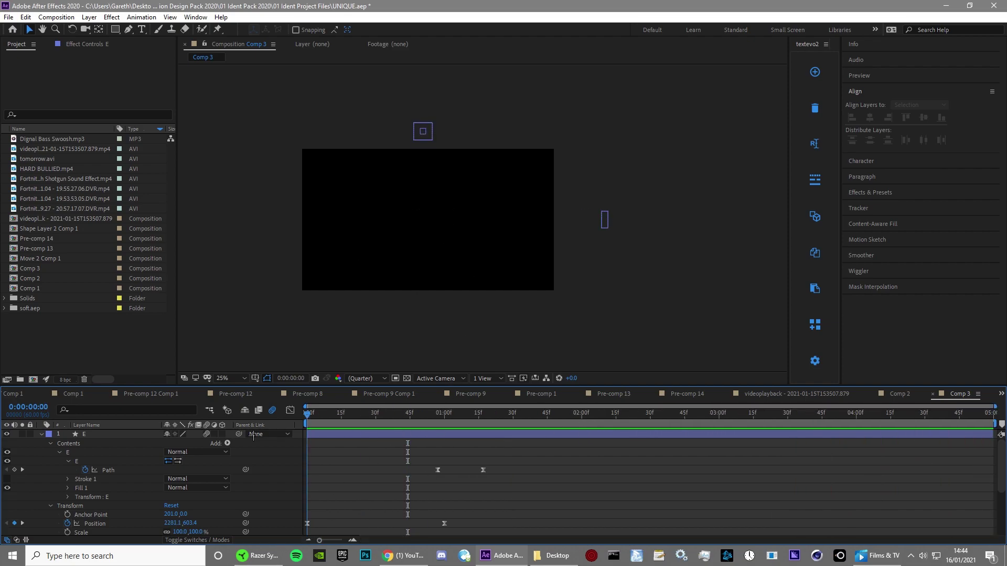
drag(399, 254, 429, 246)
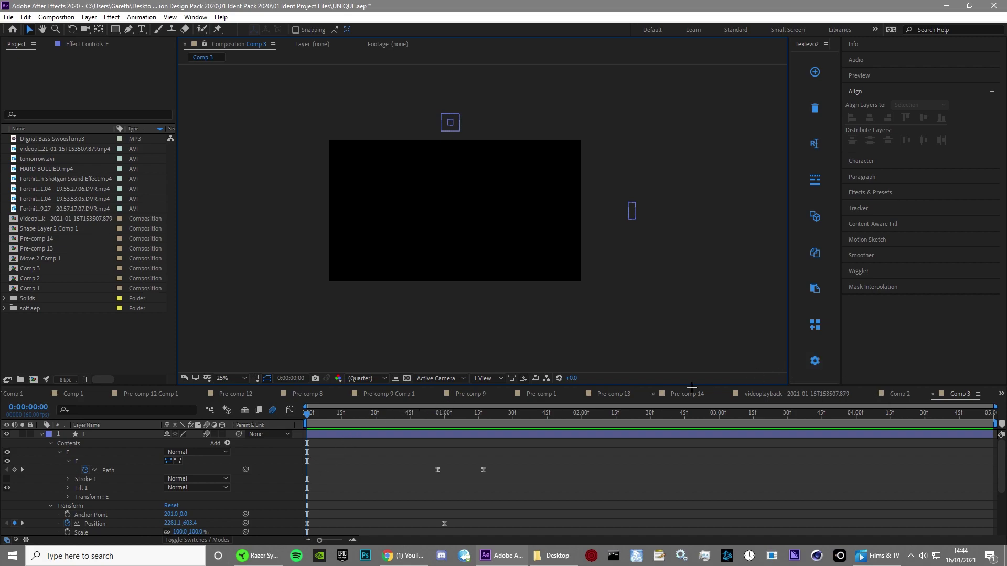
key(u)
drag(668, 385, 668, 324)
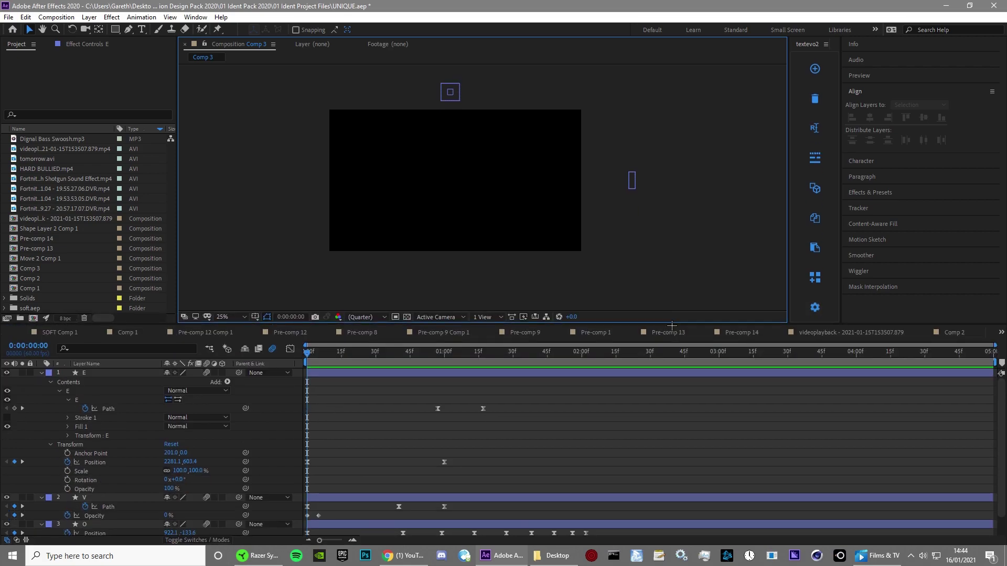
key(u)
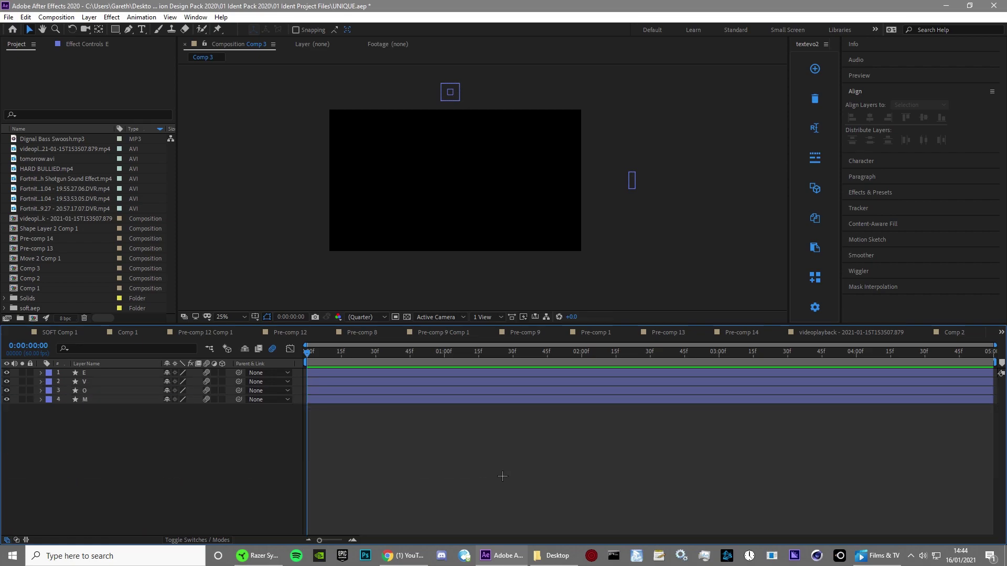
Step: Keyframe the O layer's scale at 100% at 3:00
drag(323, 363, 719, 443)
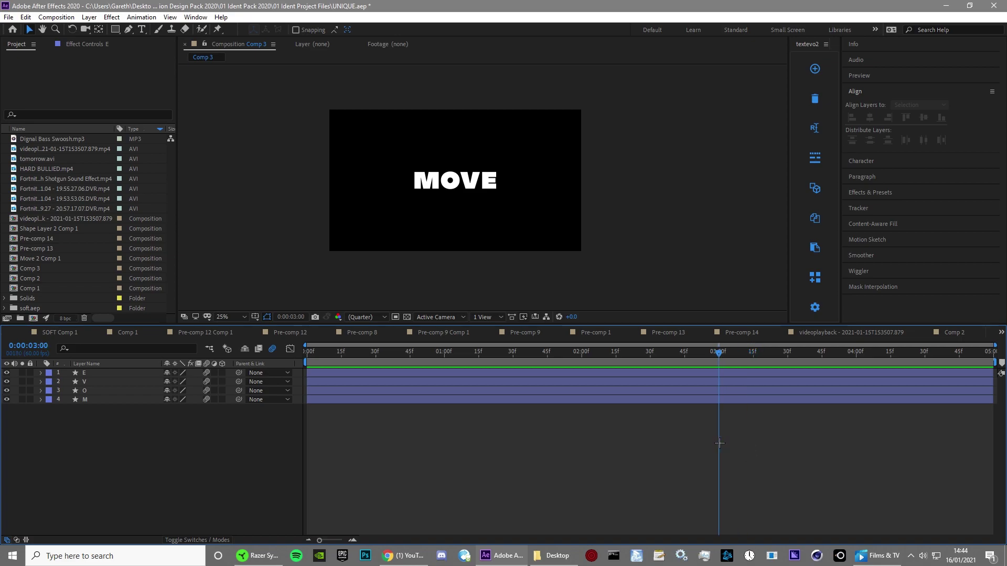
key(period)
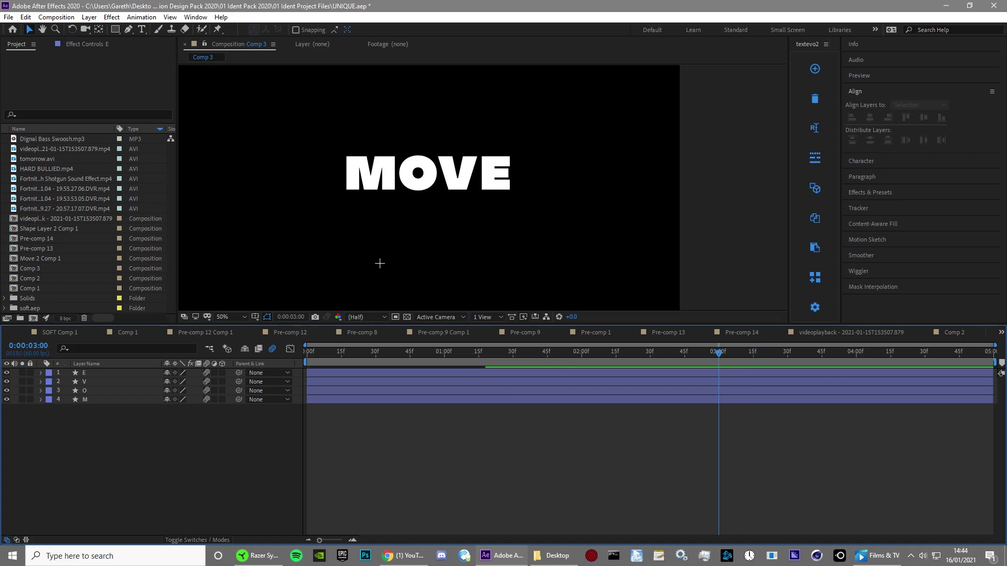
click(99, 399)
scroll(448, 262, up, 3)
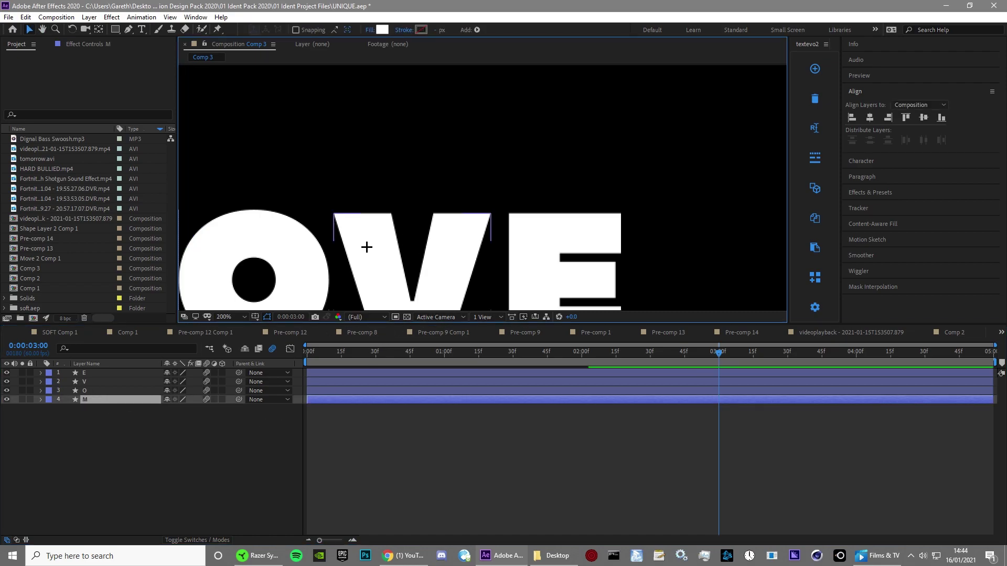
click(118, 391)
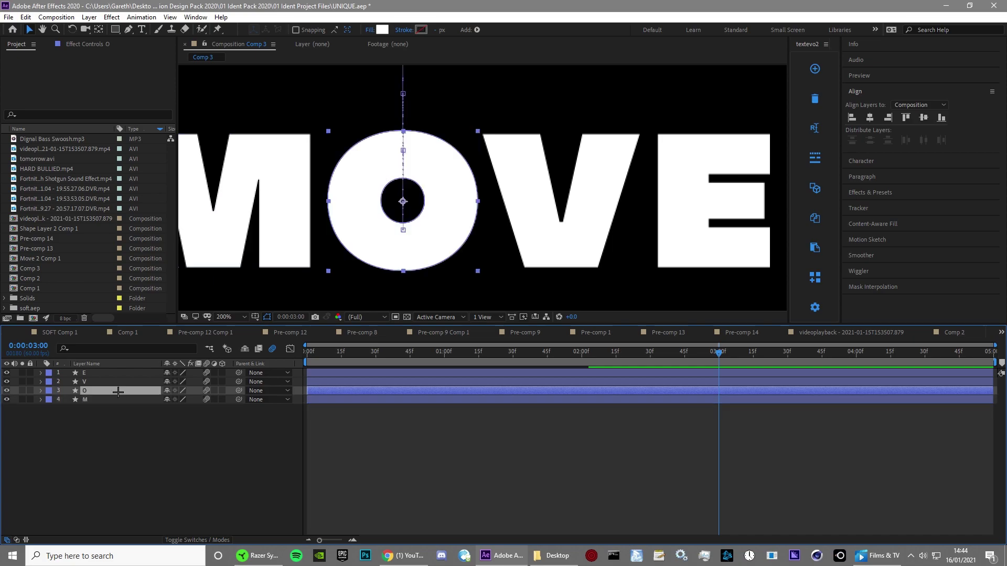
key(s)
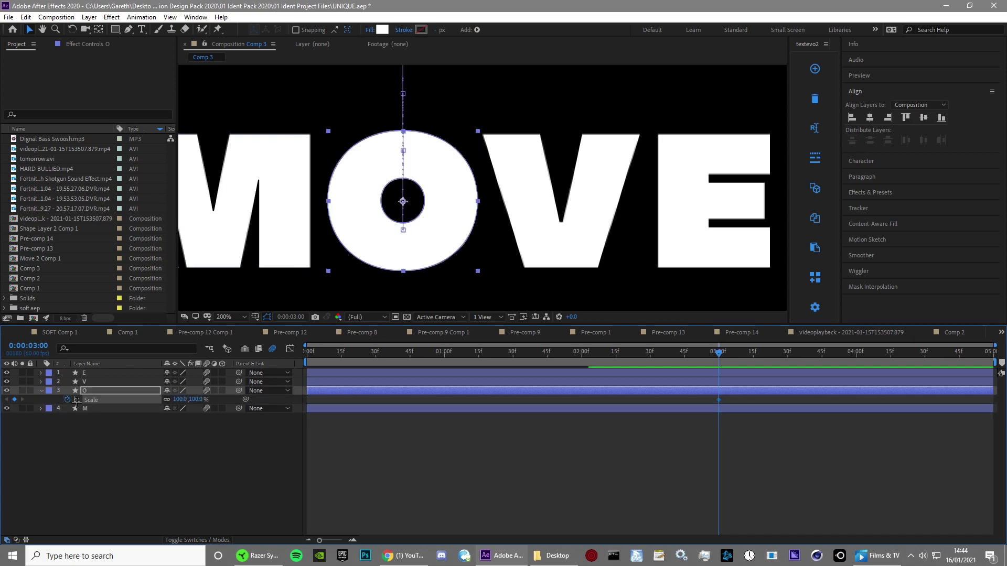
Step: Advance ten frames to 3:10 and set the O layer's scale to 0%
key(Page_Down)
key(Page_Down)
key(Page_Down)
key(Page_Down)
key(Page_Down)
key(Page_Down)
key(Page_Down)
key(Page_Down)
key(Page_Down)
key(Page_Down)
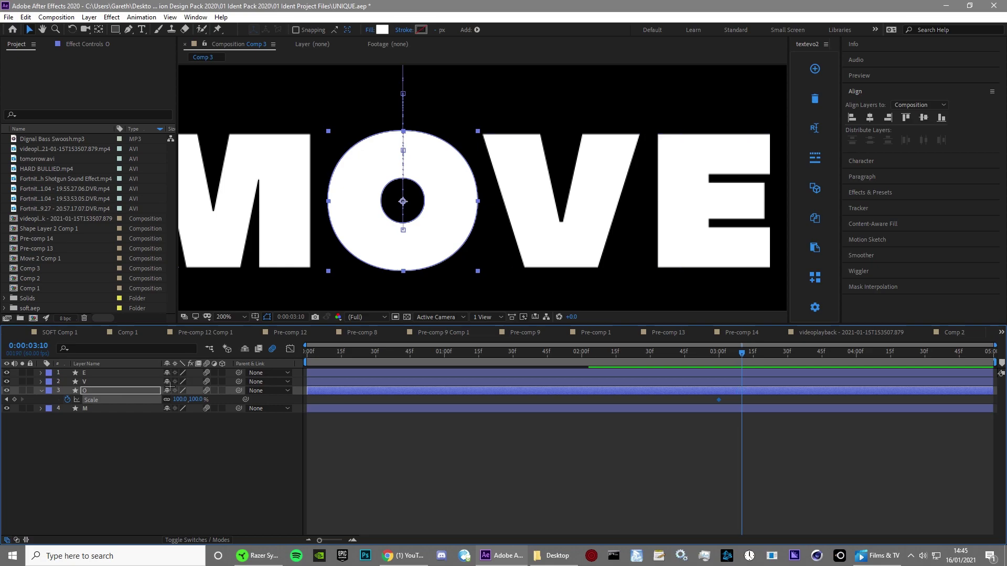
key(Return)
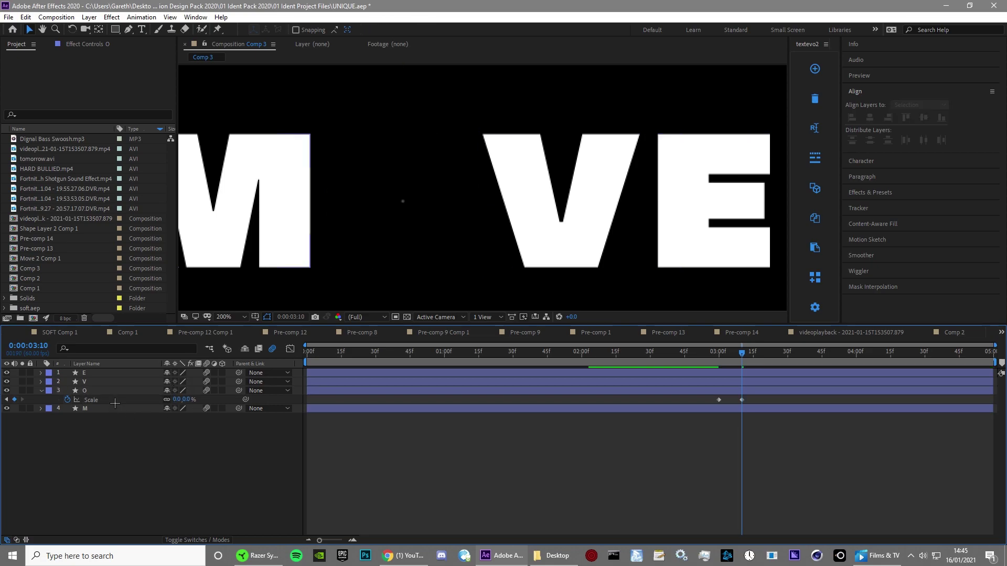
Step: Reveal the V layer's keyframes and copy its full-shape Path keyframe from 1:00 to about 2:53
click(135, 382)
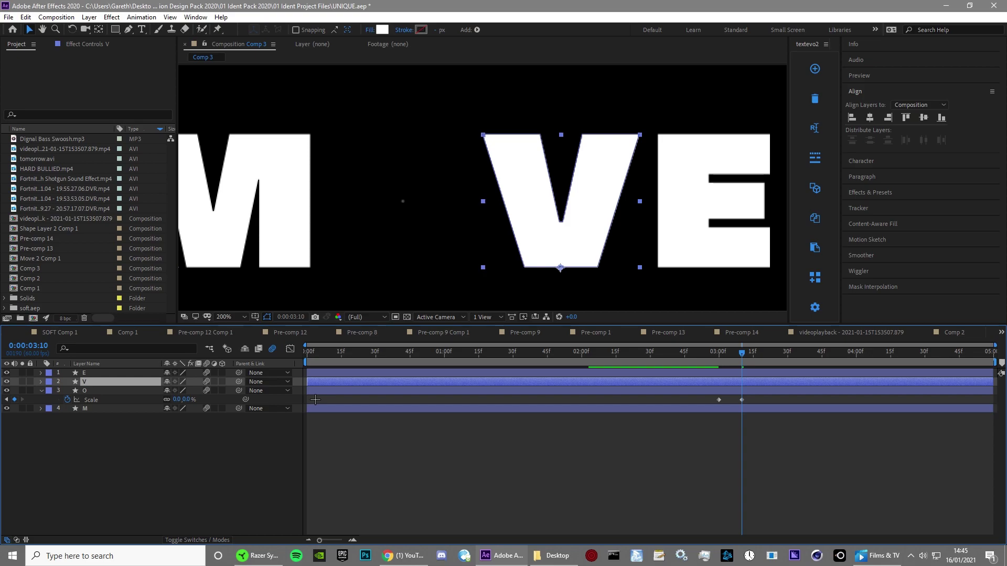
key(u)
click(384, 390)
drag(405, 389, 463, 396)
drag(742, 353, 741, 381)
key(ctrl+v)
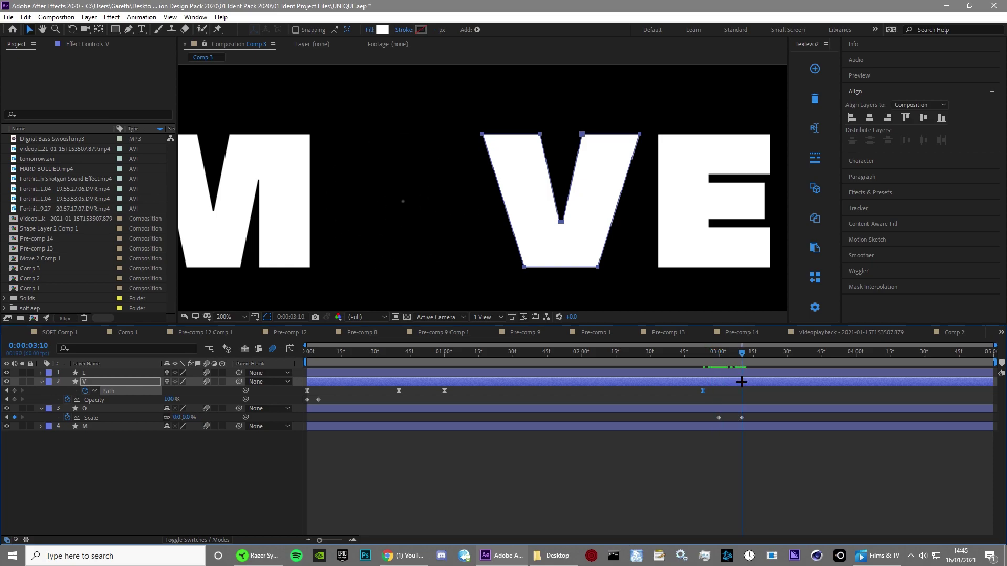
Step: Copy the V's Path keyframe from 0:40 to 3:10 and its starting sliver keyframe from 0:00 to 3:30
click(398, 390)
key(ctrl+c)
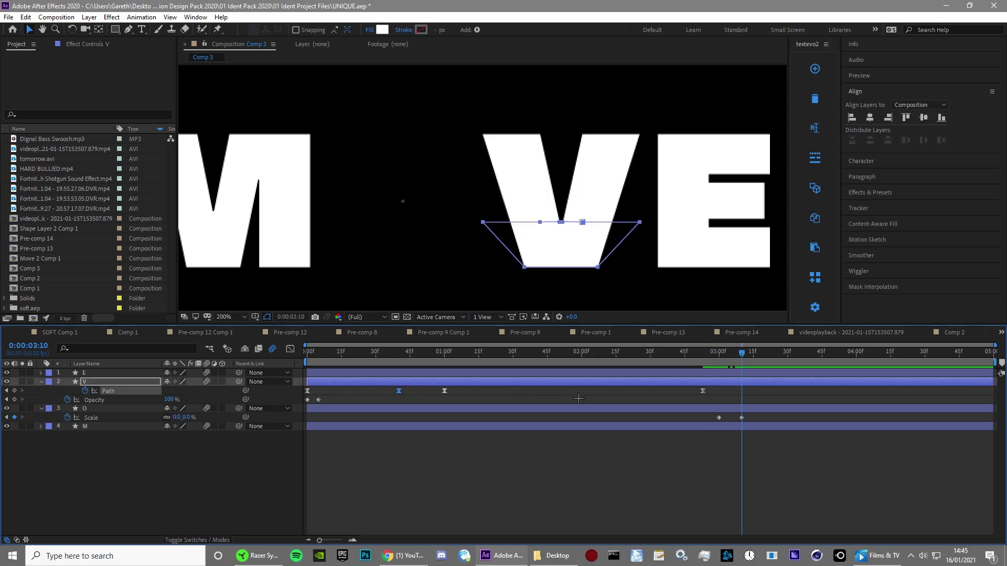
key(ctrl+v)
drag(743, 399, 789, 399)
click(307, 391)
key(ctrl+c)
key(ctrl+v)
Step: Keyframe the V layer's opacity to fade out from 100% at 3:30 over the five frames to 3:35
drag(450, 399, 290, 403)
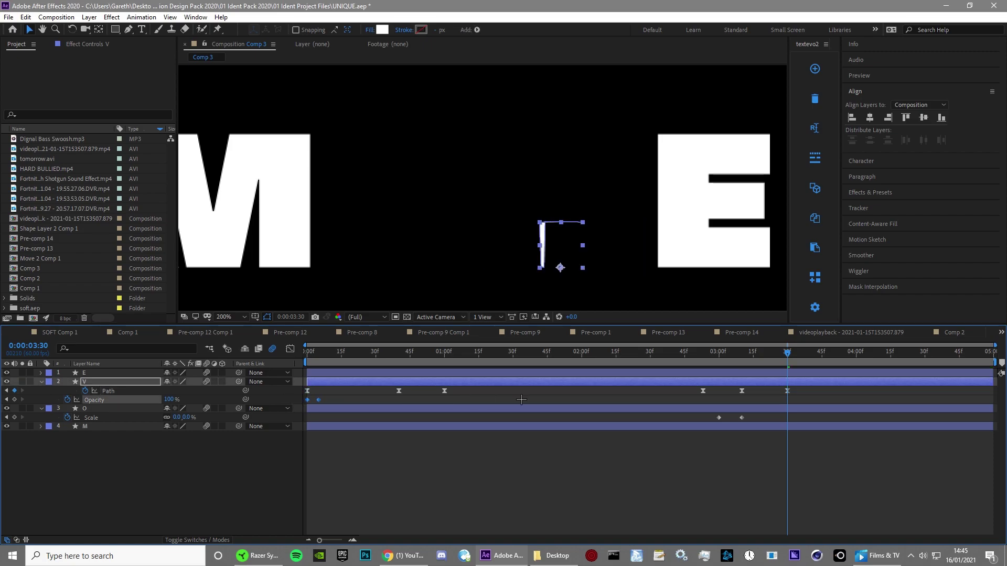
drag(798, 400, 787, 400)
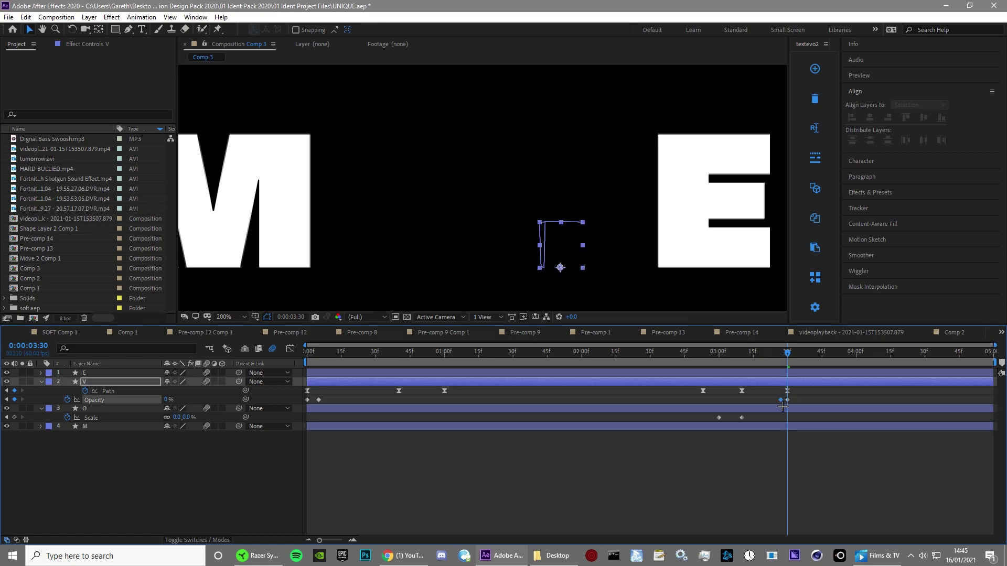
key(space)
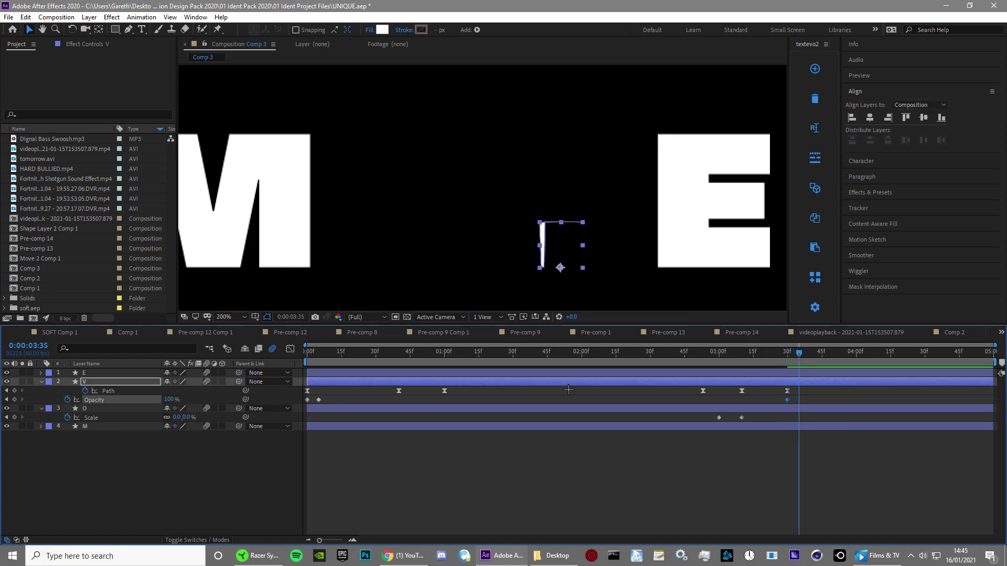
drag(169, 400, 59, 420)
Step: Easy-ease the O's scale keyframes and move the final one to about 3:30
click(603, 434)
mouse_move(741, 418)
mouse_down()
mouse_move(790, 418)
mouse_move(679, 414)
mouse_up()
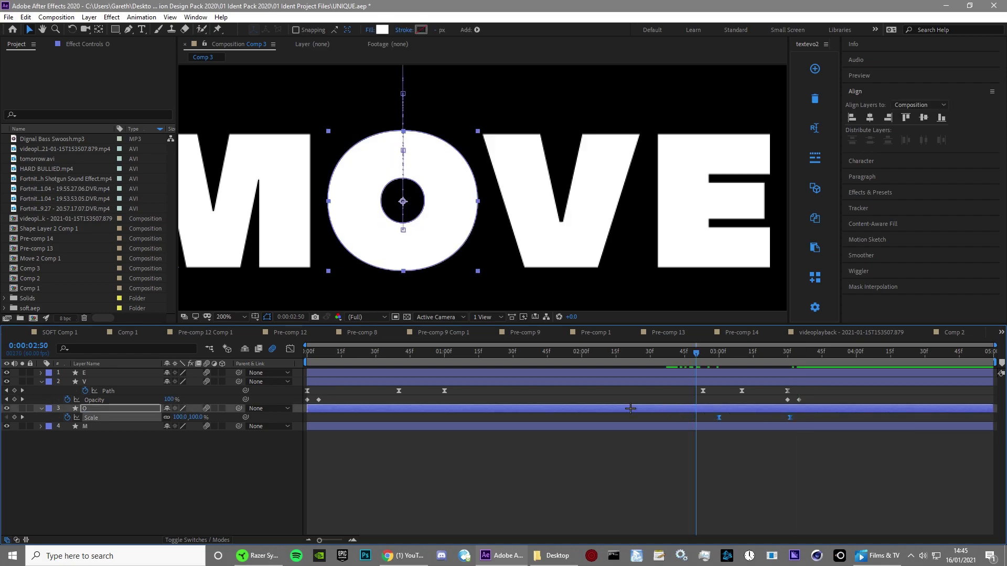
Step: Sharpen the O's scale speed curve to a steep peak midway between its keyframes, and preview the exit
key(shift+F3)
click(718, 377)
drag(734, 377, 760, 382)
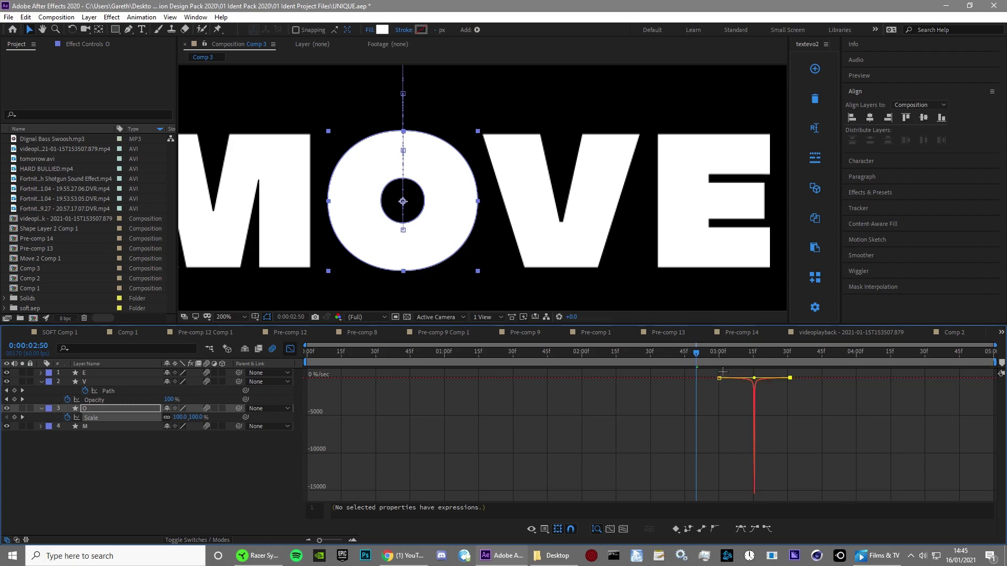
key(space)
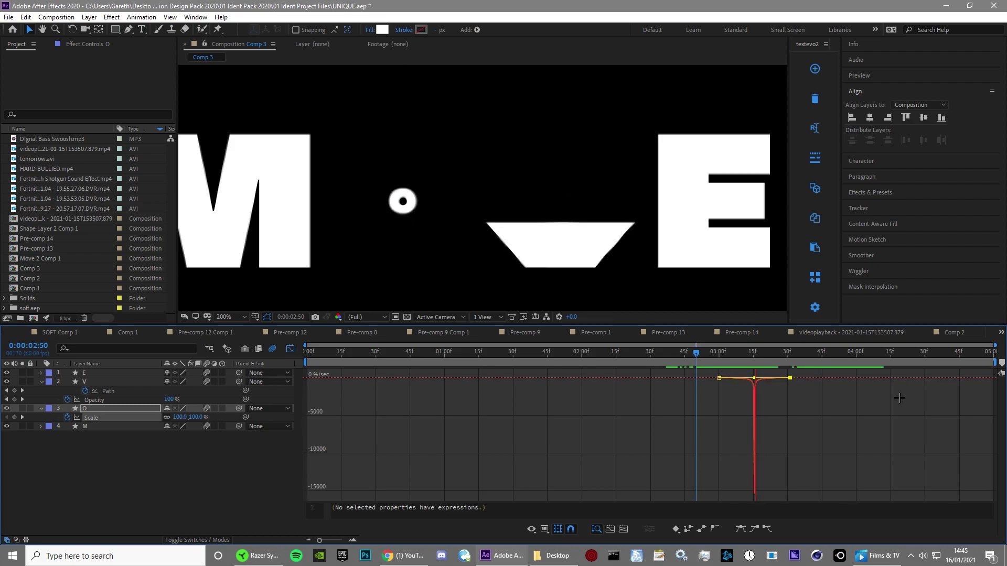
click(729, 369)
drag(695, 352, 718, 356)
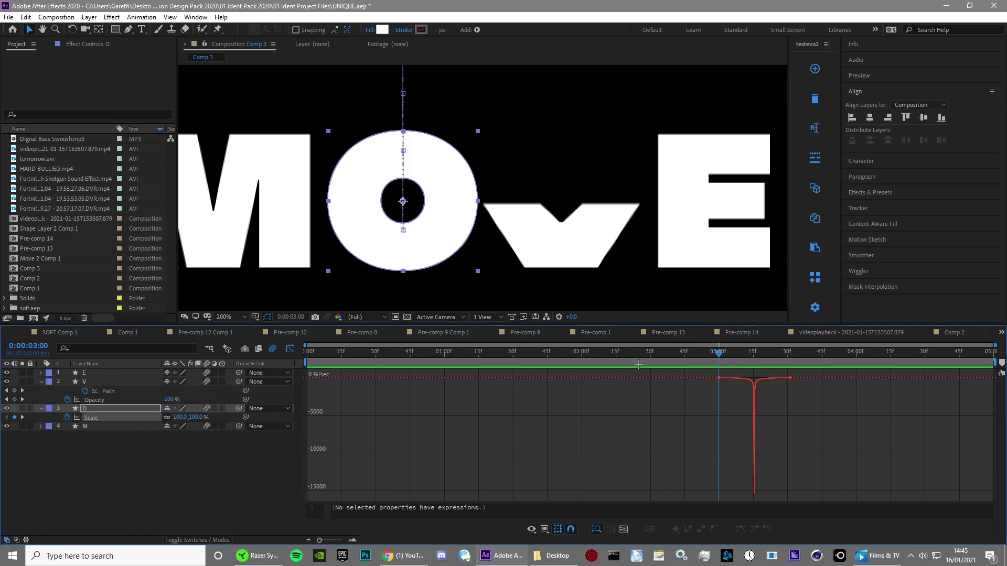
click(290, 349)
Step: Reveal the E layer's keyframes and copy its full-shape Path keyframe from about 1:17 to 2:58
click(595, 373)
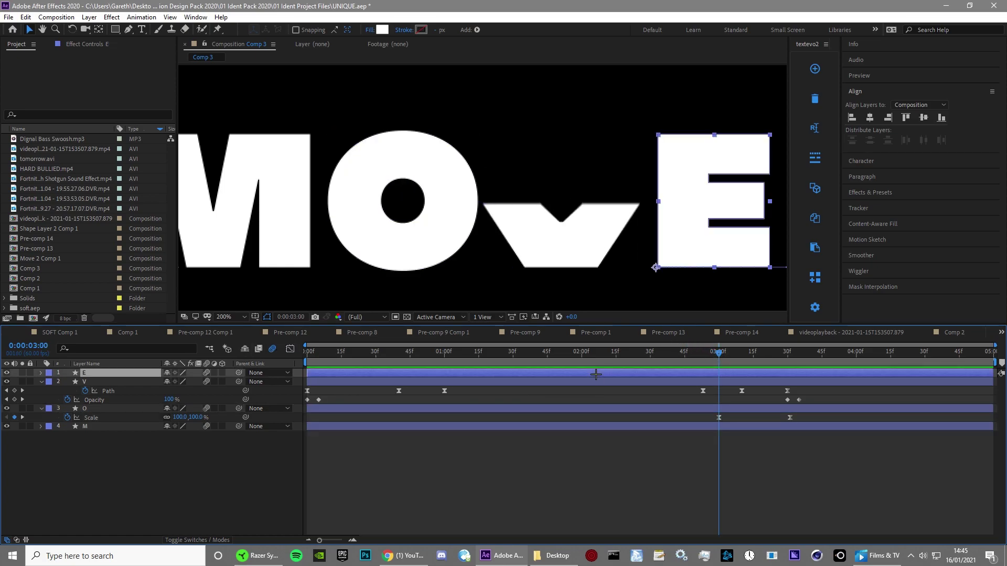
key(u)
drag(500, 384, 458, 380)
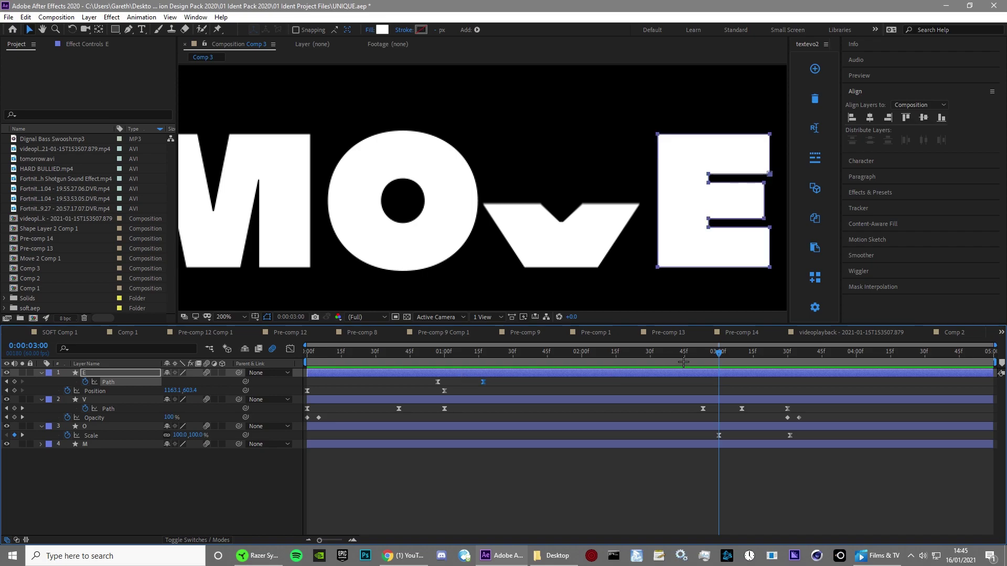
key(ctrl+c)
click(713, 354)
key(ctrl+v)
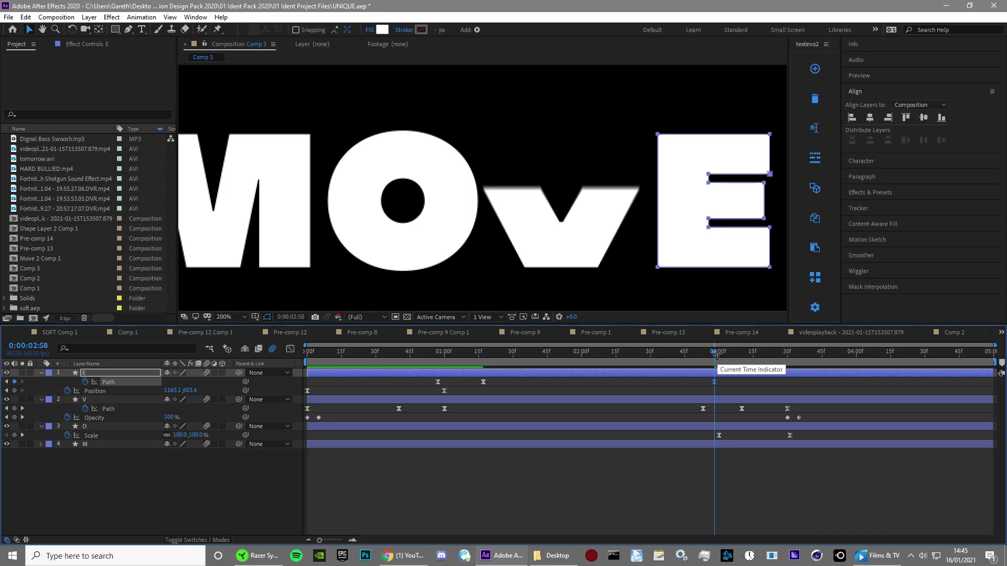
Step: Copy the E's armless bar Path keyframe from about 0:57 to 3:17
click(721, 353)
drag(726, 376, 760, 402)
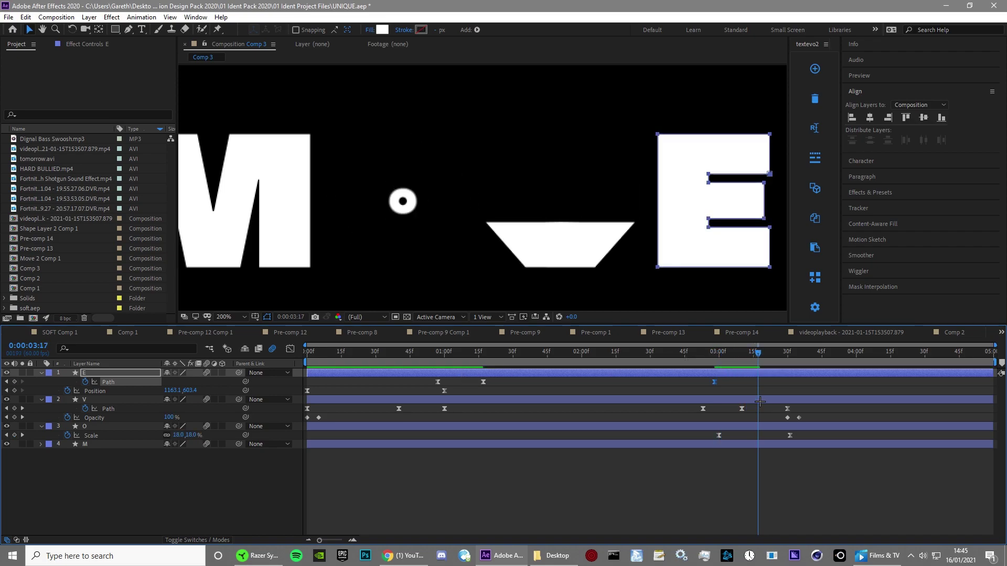
click(437, 382)
key(ctrl+c)
key(ctrl+v)
click(759, 359)
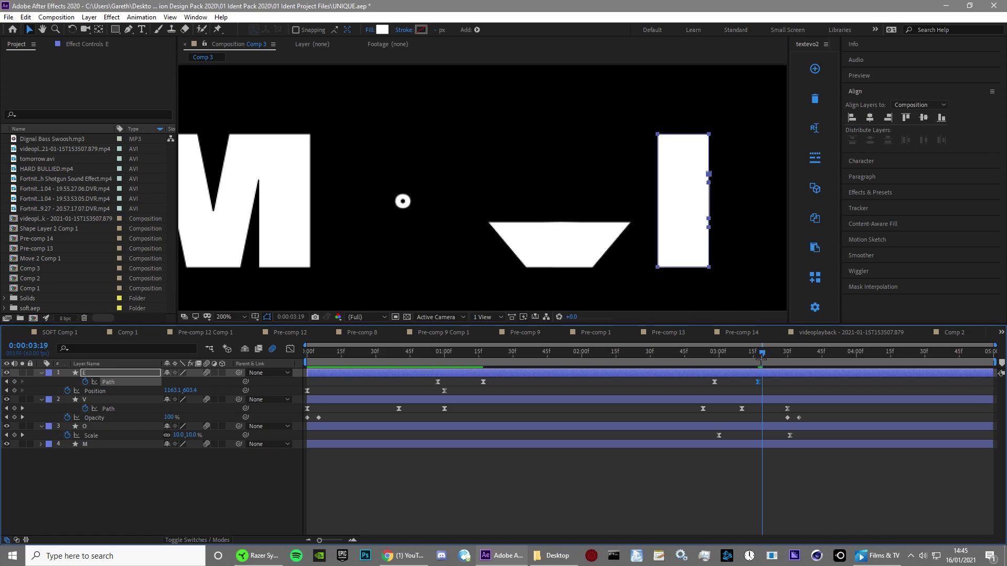
Step: At 3:35, collapse the E's remaining vertical bar down to its baseline by lowering its upper path points
key(space)
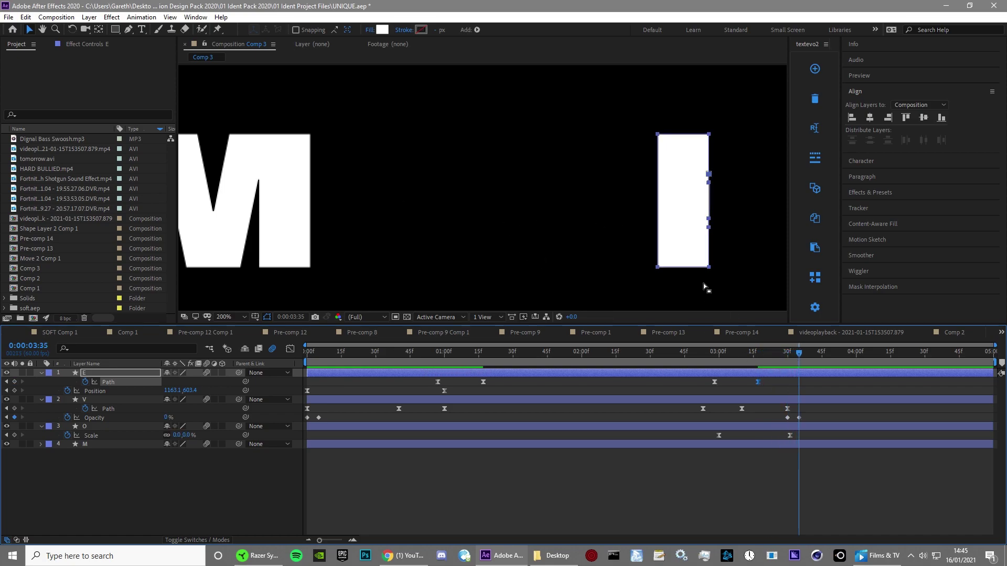
click(709, 136)
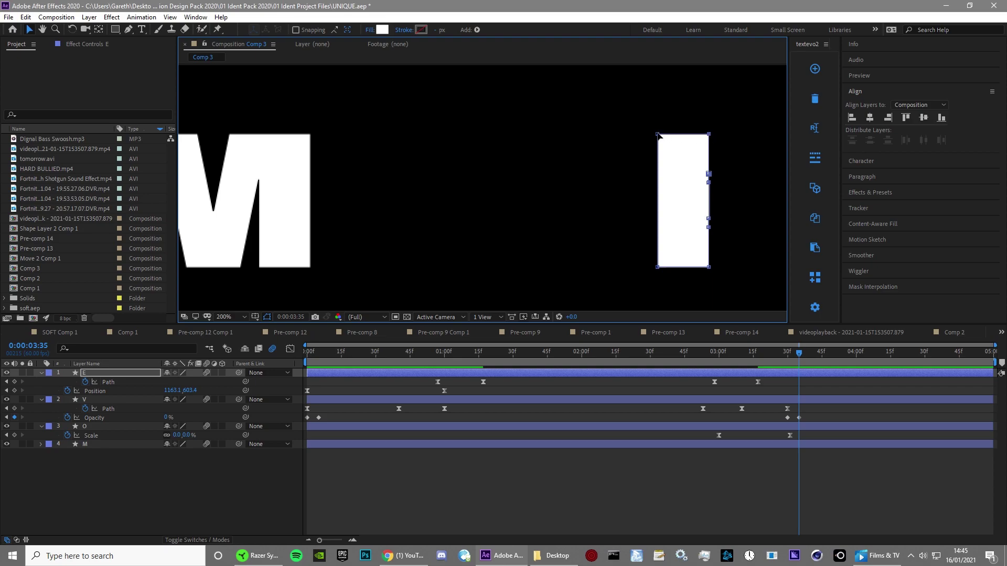
drag(657, 136, 666, 265)
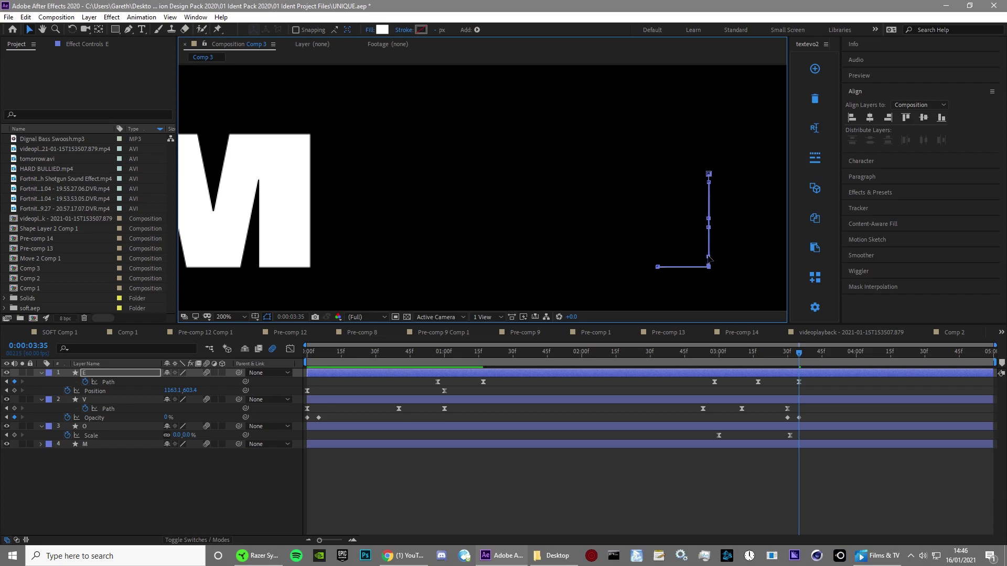
Step: Split the E layer at 3:35 and delete the part after it
click(729, 372)
key(ctrl+shift+d)
key(Delete)
click(768, 373)
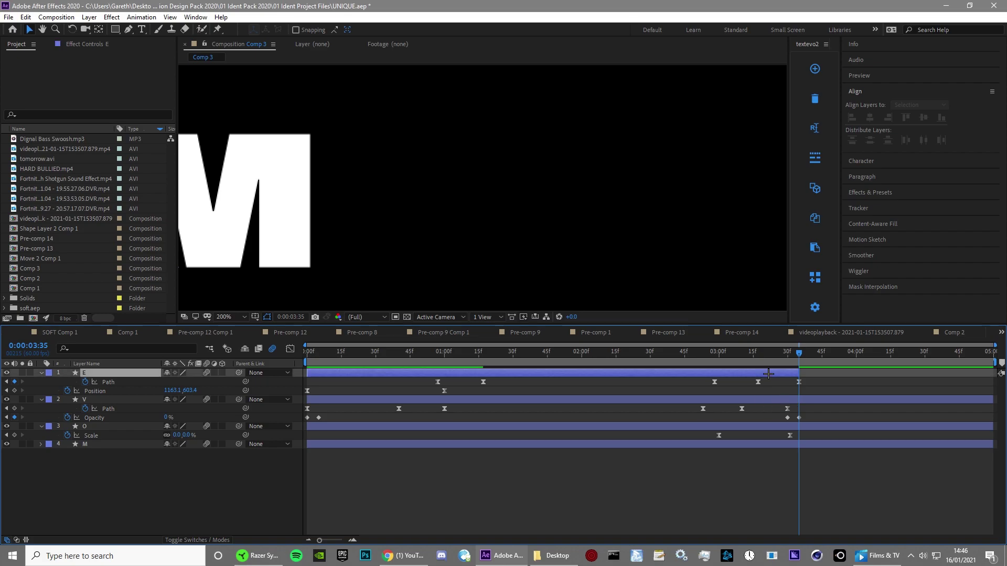
Step: Sharpen the speed curves between the E's last three Path keyframes into steep peaks and preview the full animation
key(Return)
click(290, 349)
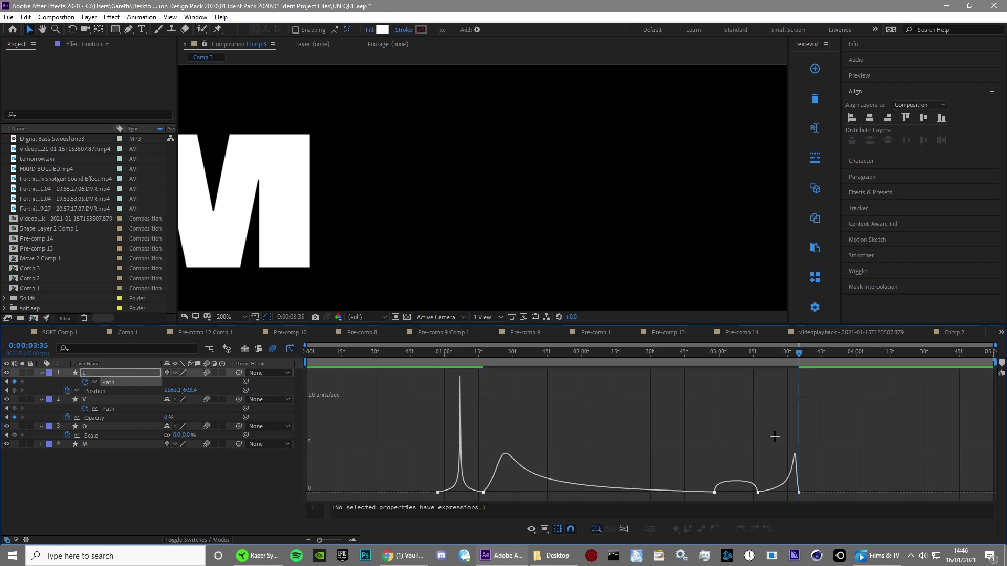
click(715, 492)
drag(721, 495, 778, 492)
click(696, 354)
click(808, 381)
key(space)
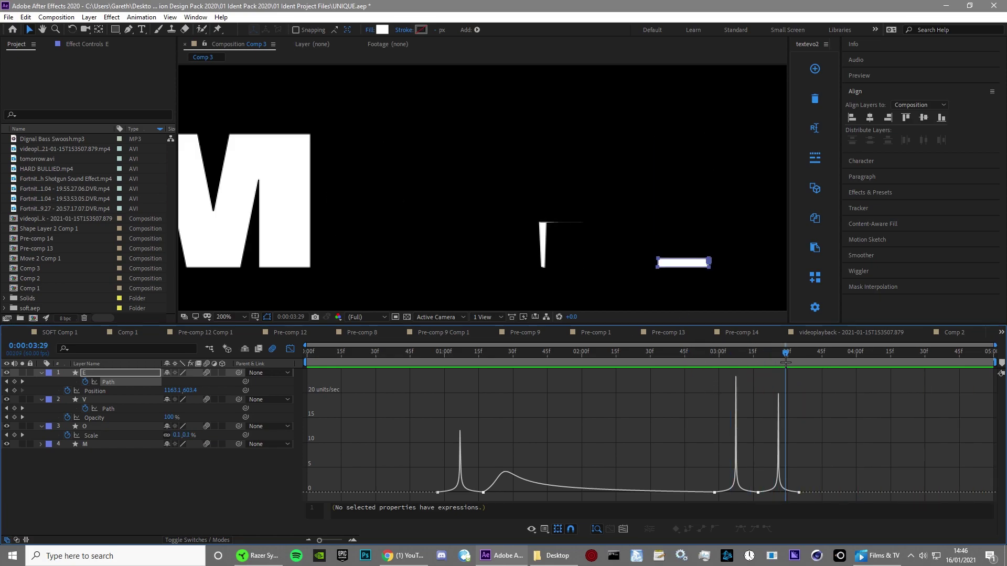
scroll(527, 219, down, 1)
scroll(526, 219, down, 1)
key(space)
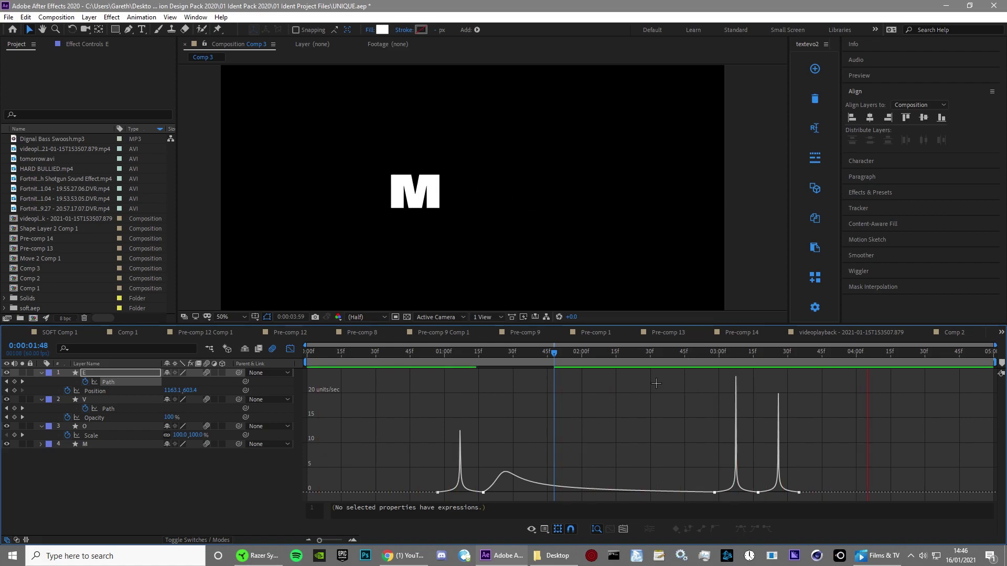
Step: Expand the M layer's contents down to its shape path and add a Path keyframe at 2:45
click(572, 351)
click(290, 349)
drag(720, 363, 683, 374)
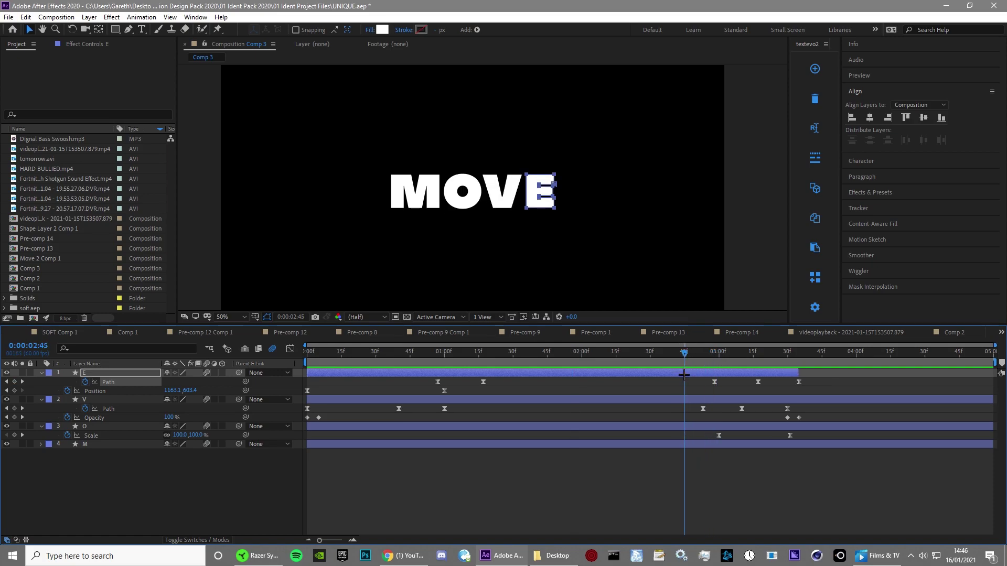
click(99, 445)
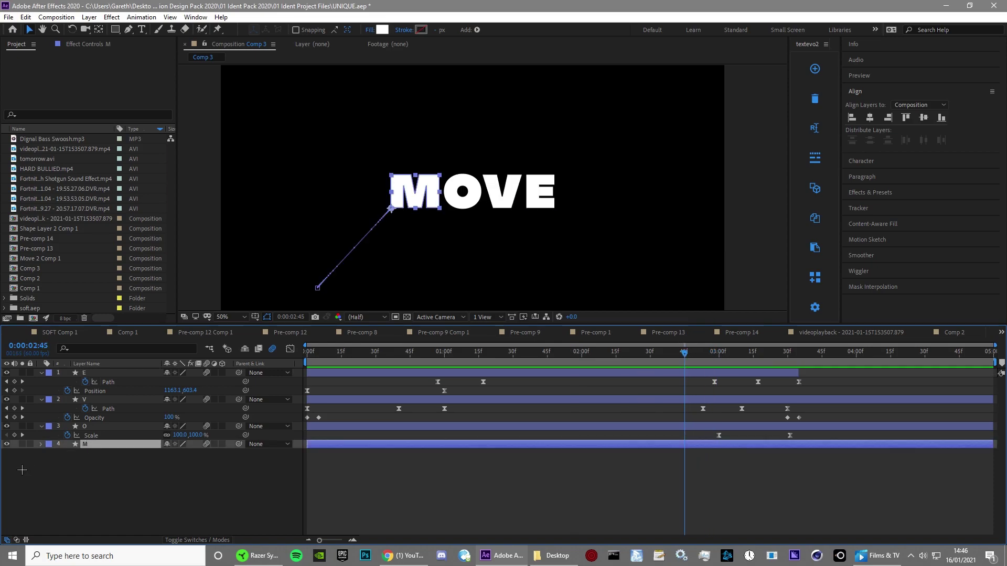
click(41, 445)
click(51, 462)
click(50, 453)
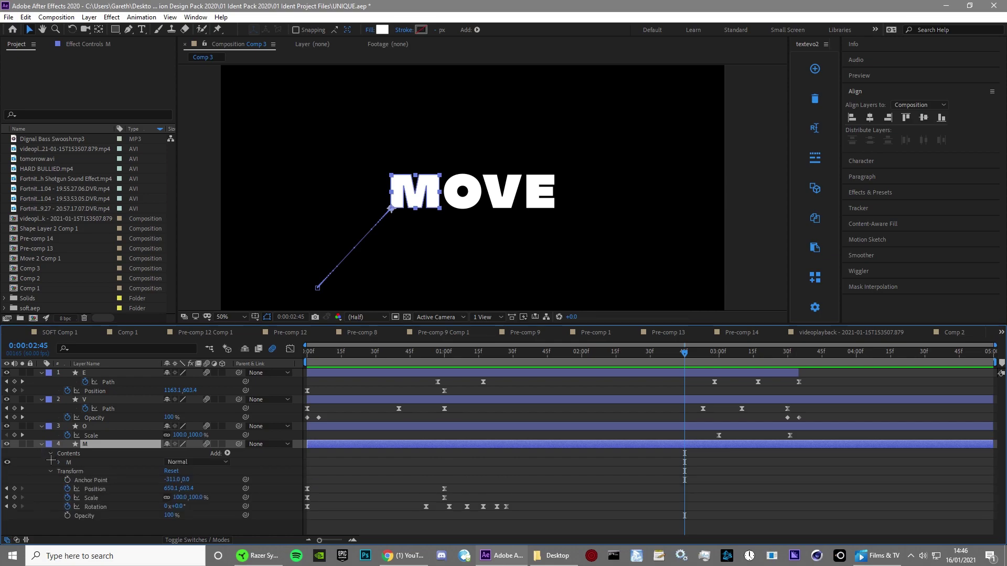
click(60, 462)
click(68, 470)
click(85, 480)
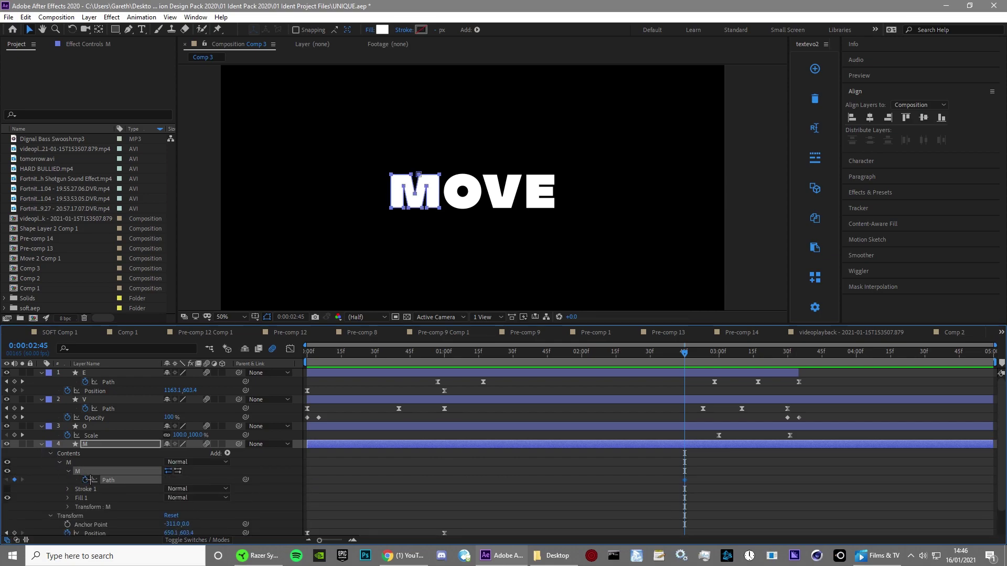
Step: At 2:57, raise the lower points of the M's two outer legs to its top edge, leaving the central V shape
key(period)
key(period)
drag(400, 276, 647, 276)
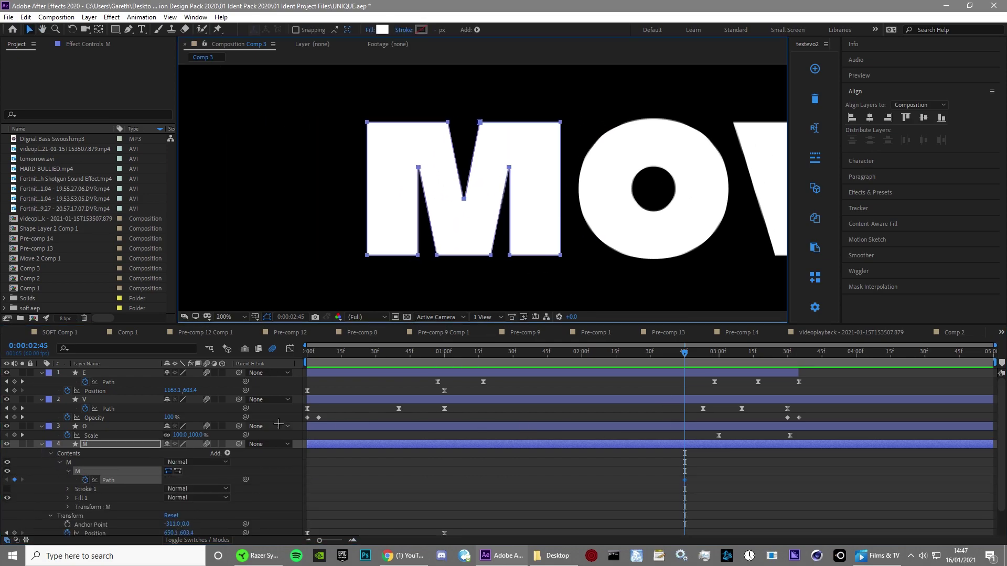
drag(692, 358, 712, 370)
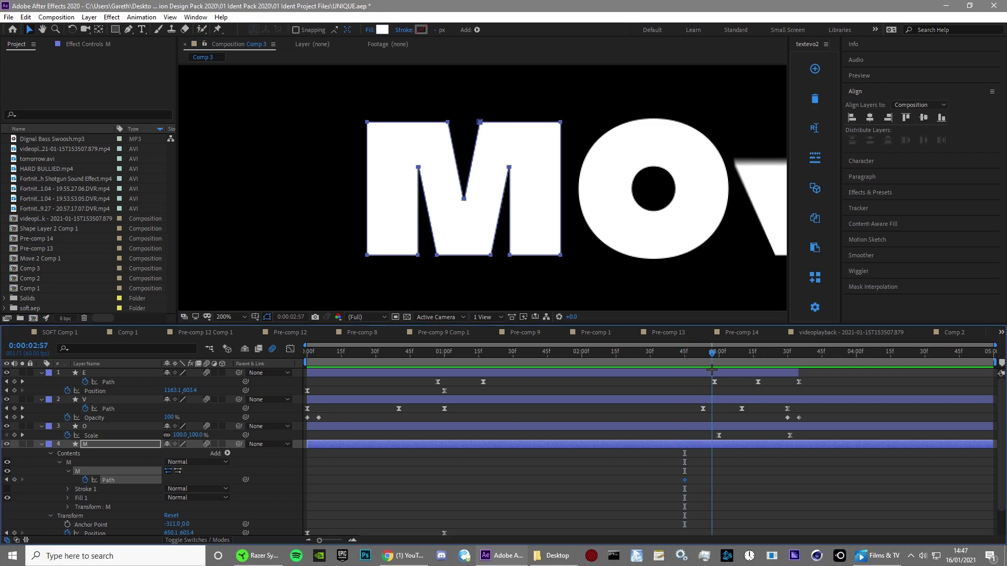
click(417, 255)
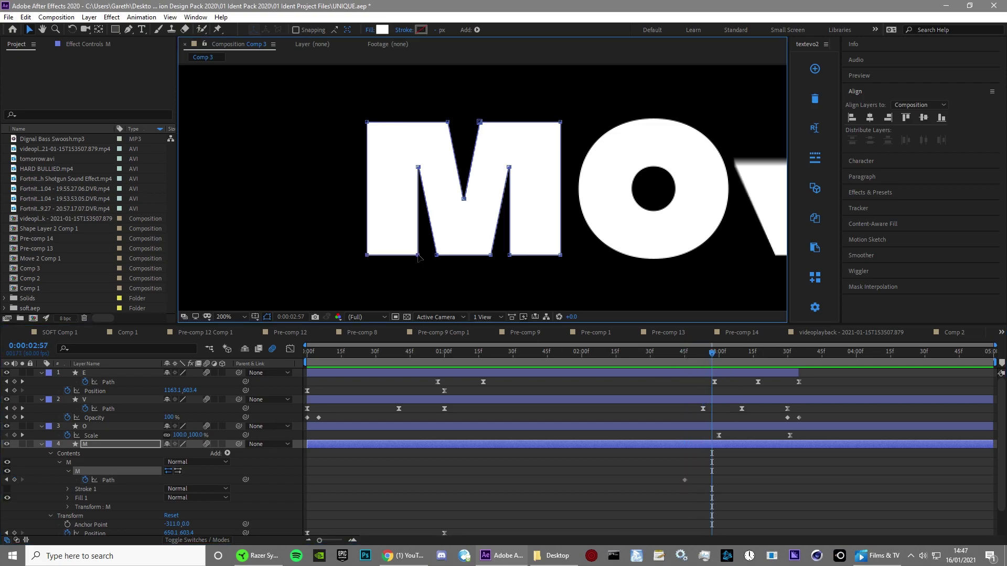
drag(418, 256, 419, 123)
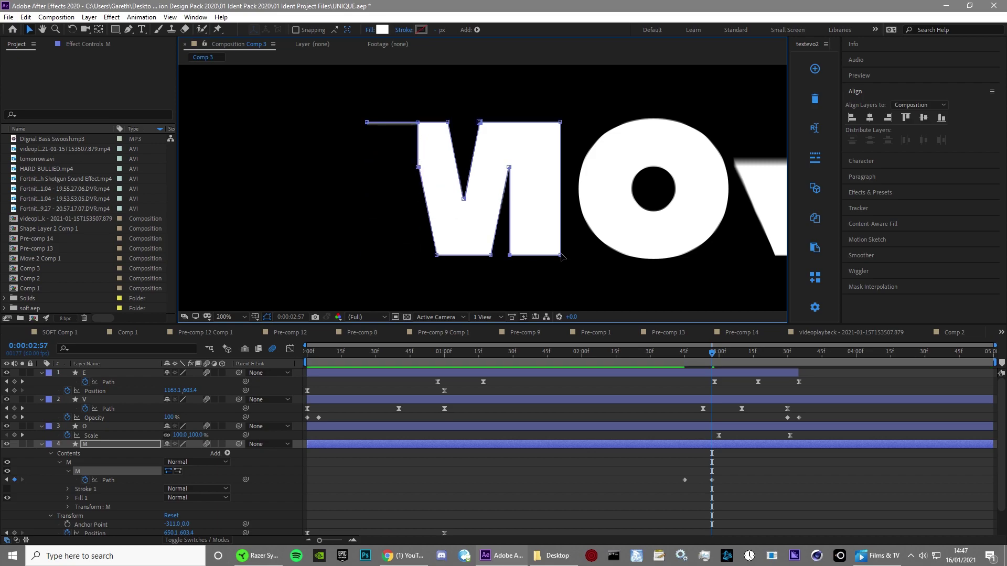
drag(561, 254, 561, 121)
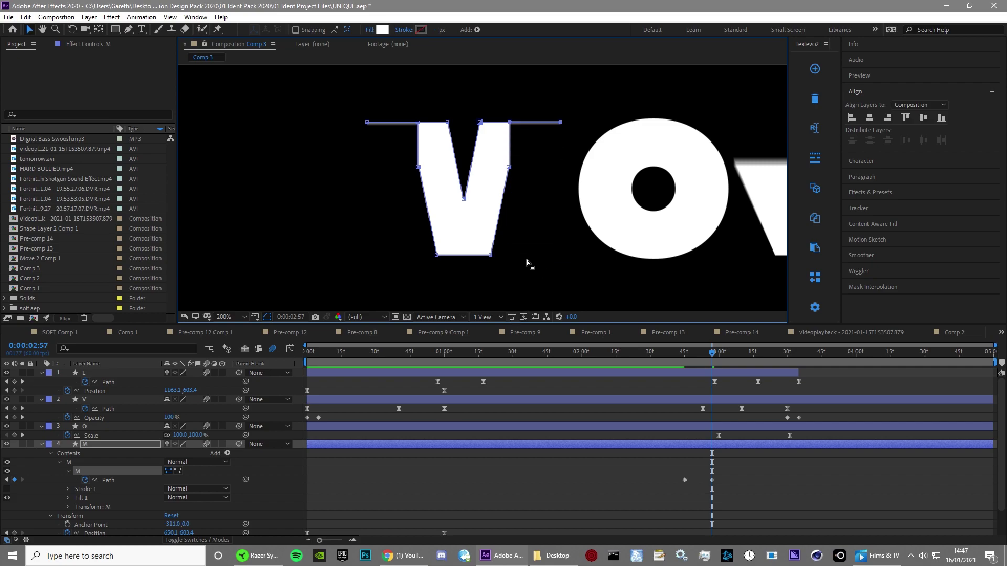
Step: Add a Path keyframe on the M at 3:14 and squeeze its points horizontally into a thin central vertical line
click(728, 400)
drag(712, 352, 750, 353)
click(15, 480)
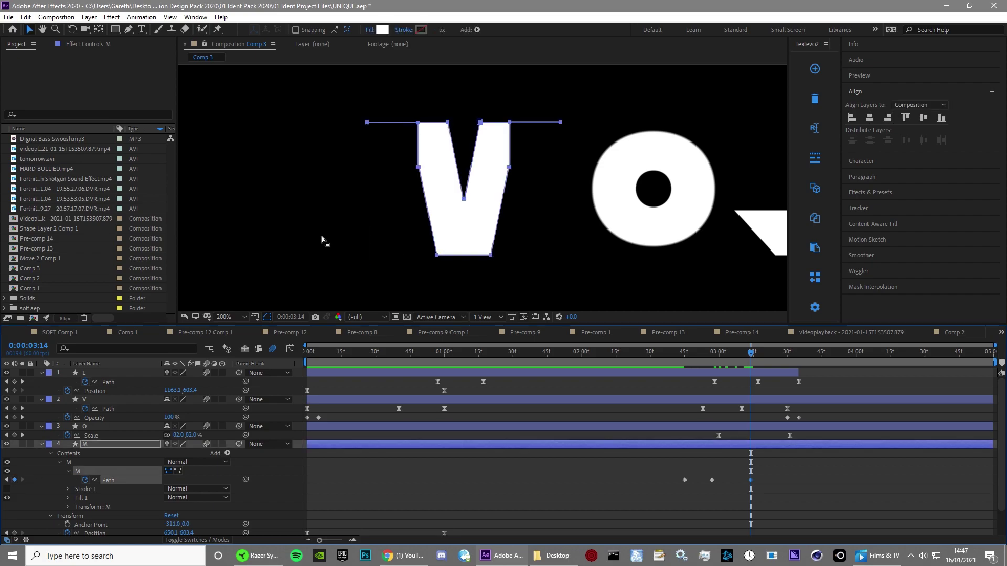
drag(348, 106, 466, 250)
drag(361, 100, 461, 168)
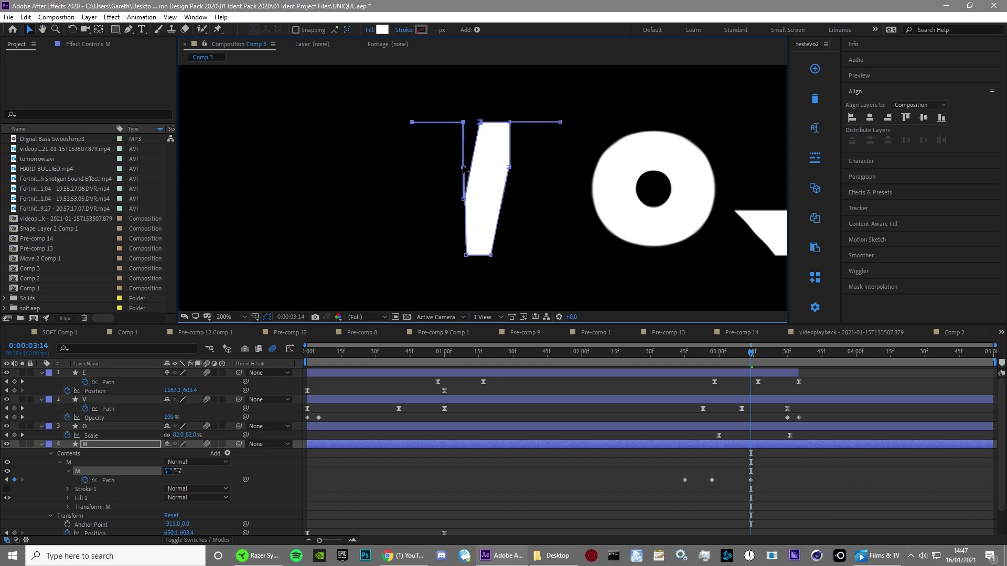
drag(541, 274, 476, 80)
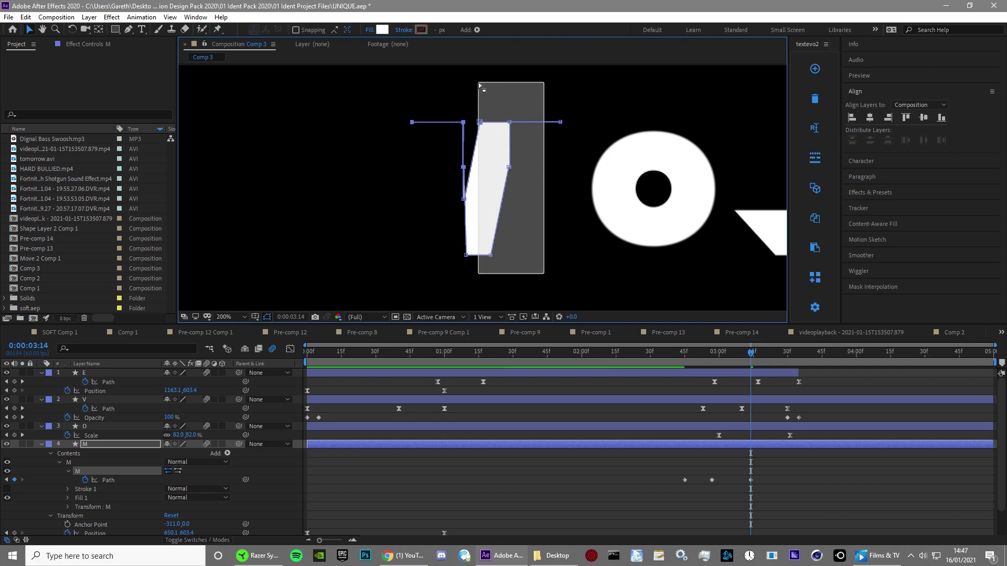
click(662, 355)
drag(662, 354, 752, 417)
Step: Split the M layer at 3:14 and delete the part after it
click(740, 445)
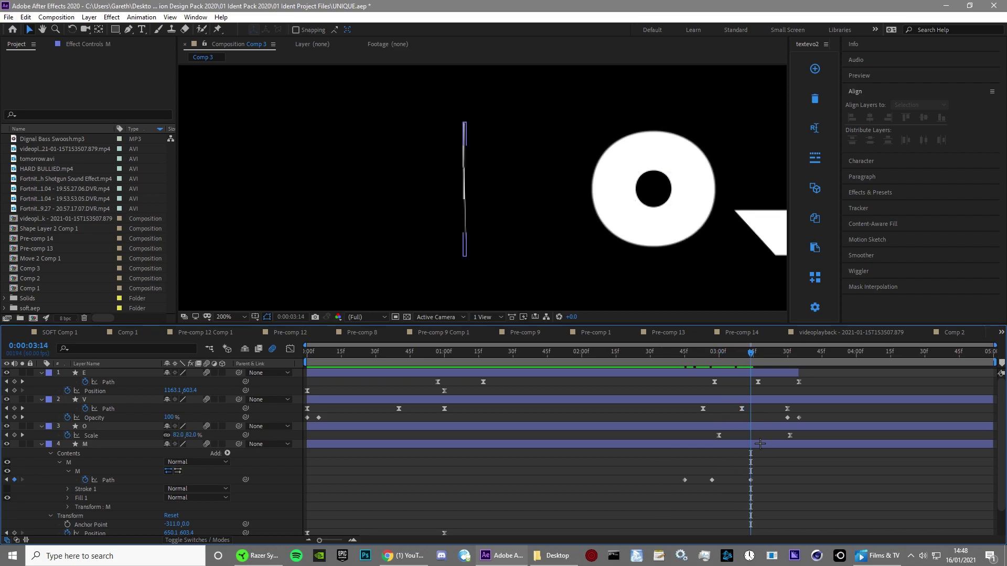
key(ctrl+shift+d)
key(Delete)
Step: Easy-ease the M's three Path keyframes and sharpen the speed curves between them into steep peaks
drag(797, 502, 638, 474)
click(290, 349)
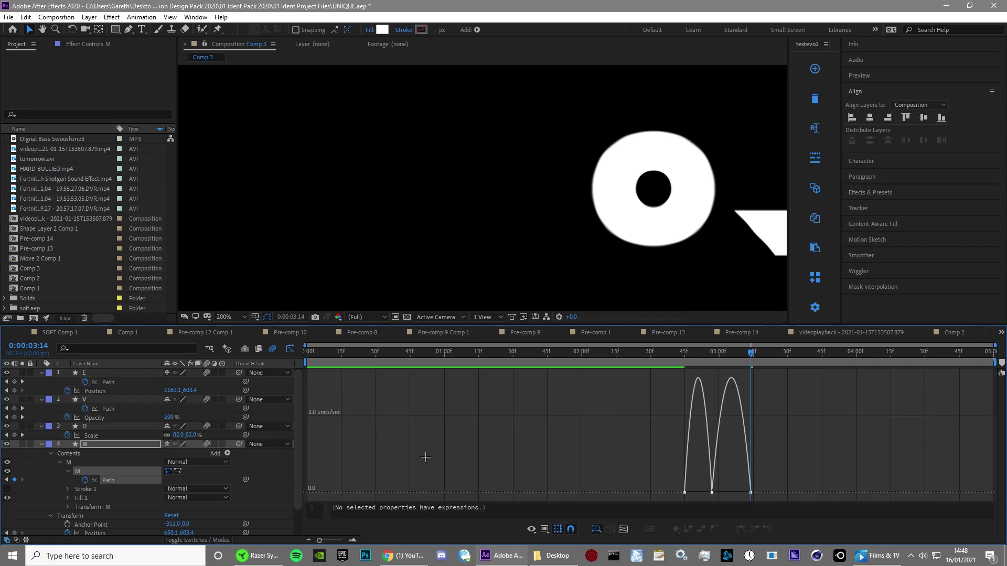
click(685, 493)
drag(689, 493, 731, 493)
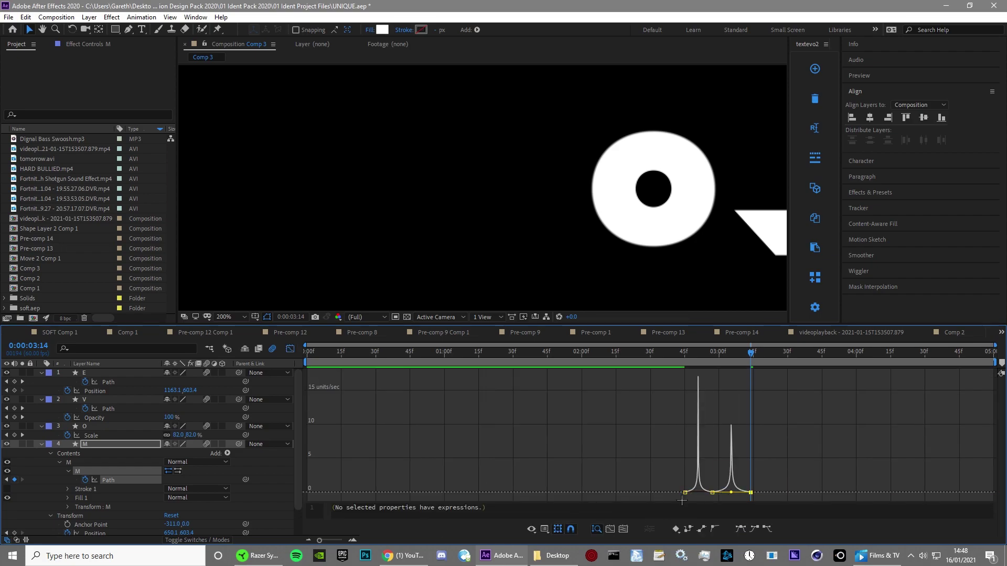
drag(739, 362, 673, 362)
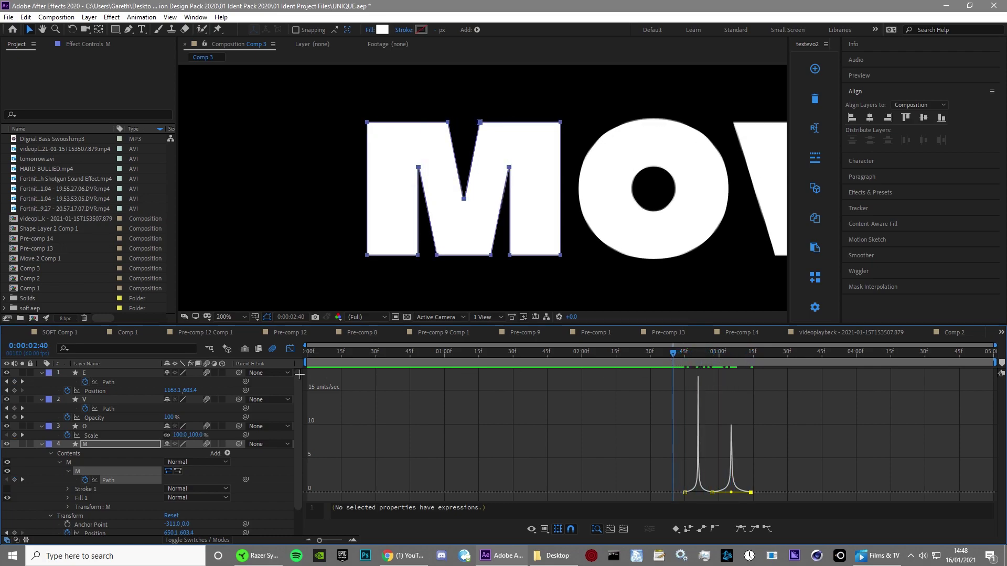
click(290, 349)
Step: Retime the M's last two Path keyframes to about 3:03 and 3:31, matching its layer's end, and preview the animation
click(750, 446)
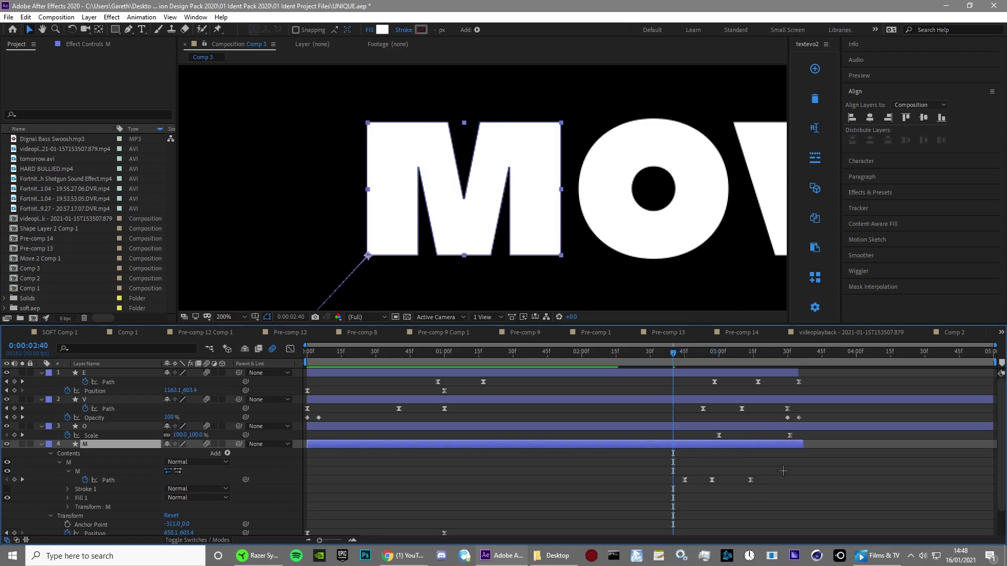
drag(751, 480, 789, 480)
drag(712, 480, 725, 480)
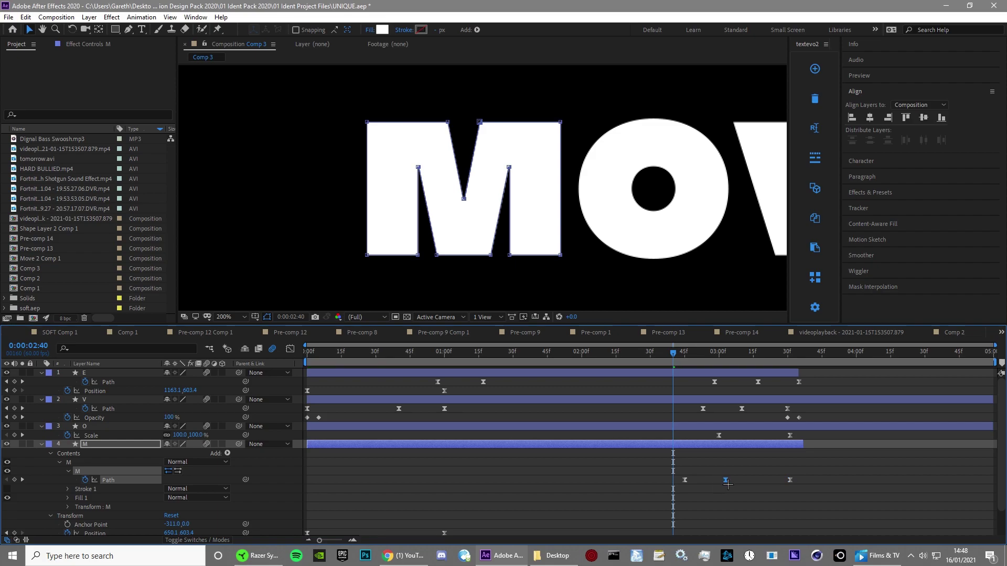
key(space)
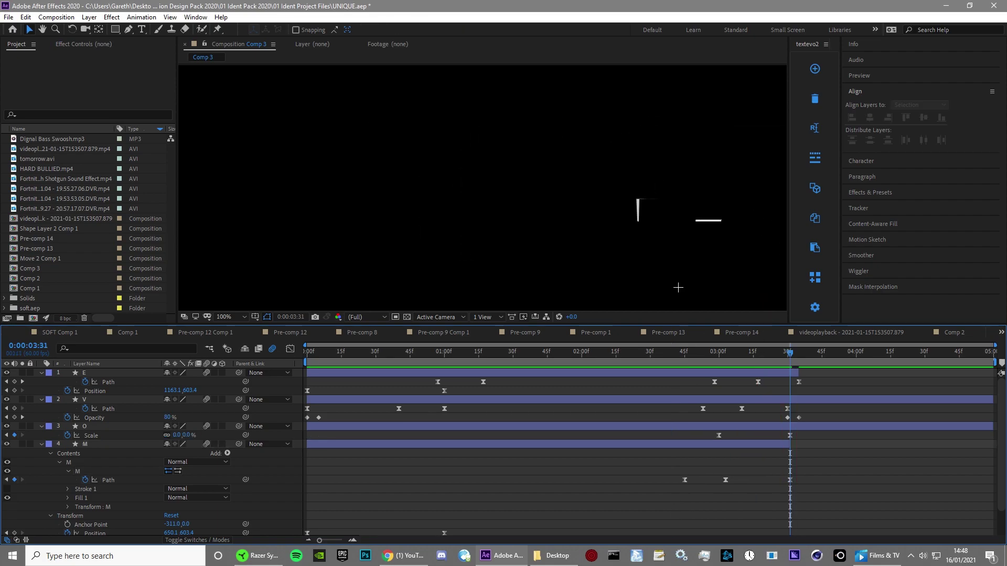
scroll(677, 286, down, 2)
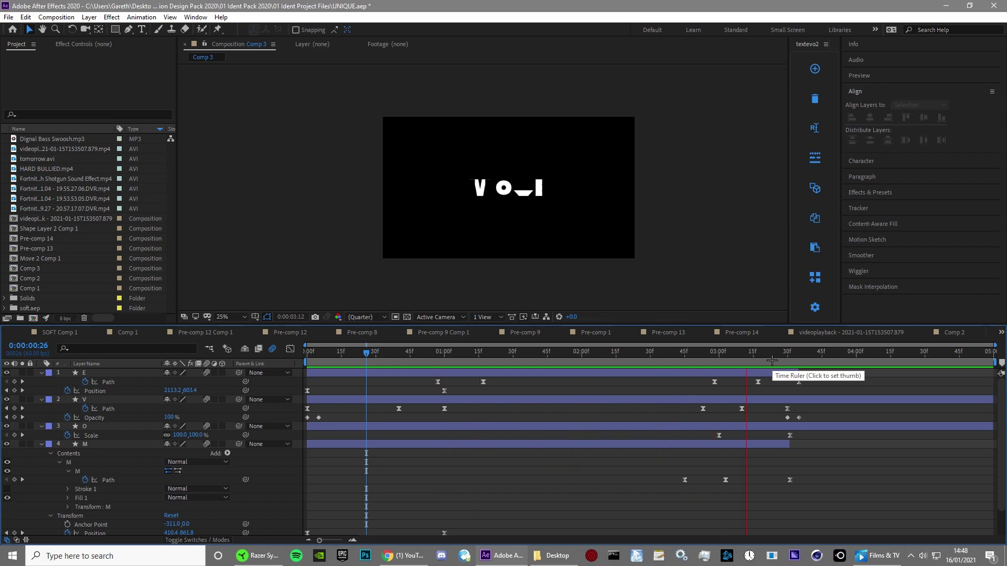
Step: Collapse all the letter layers' properties and add a text layer reading MOVE in the composition, starting at 0:00
drag(781, 361, 799, 366)
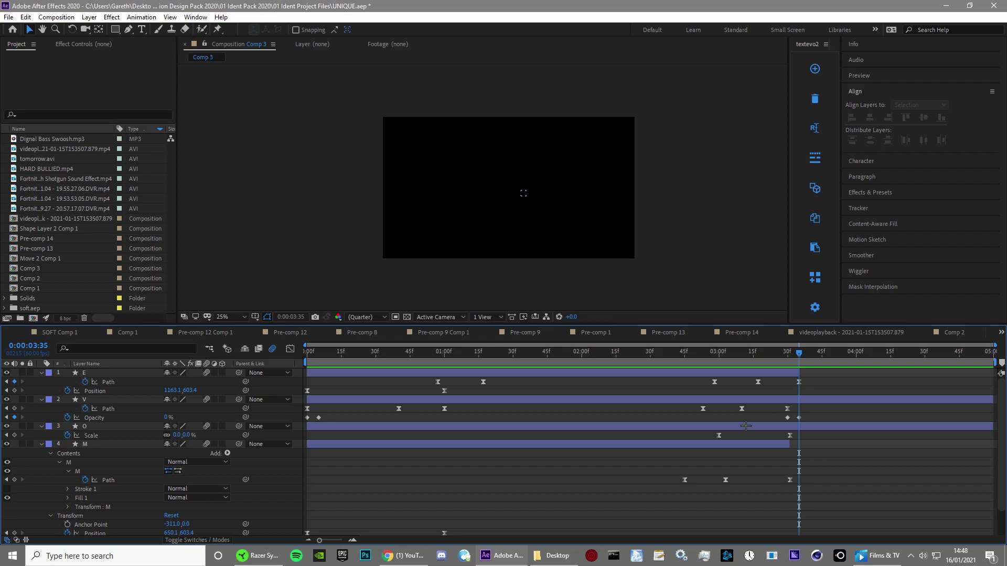
key(u)
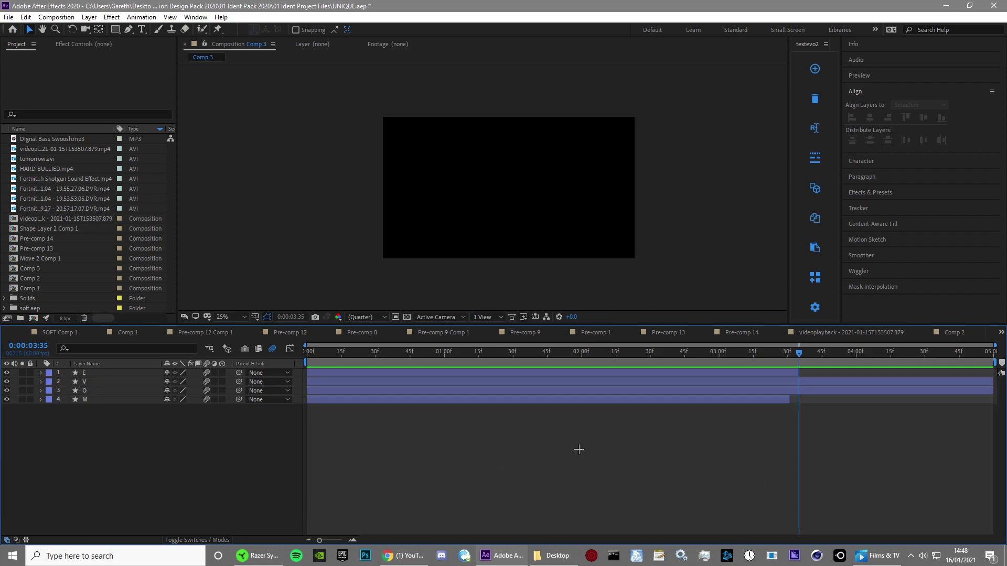
drag(399, 360, 134, 340)
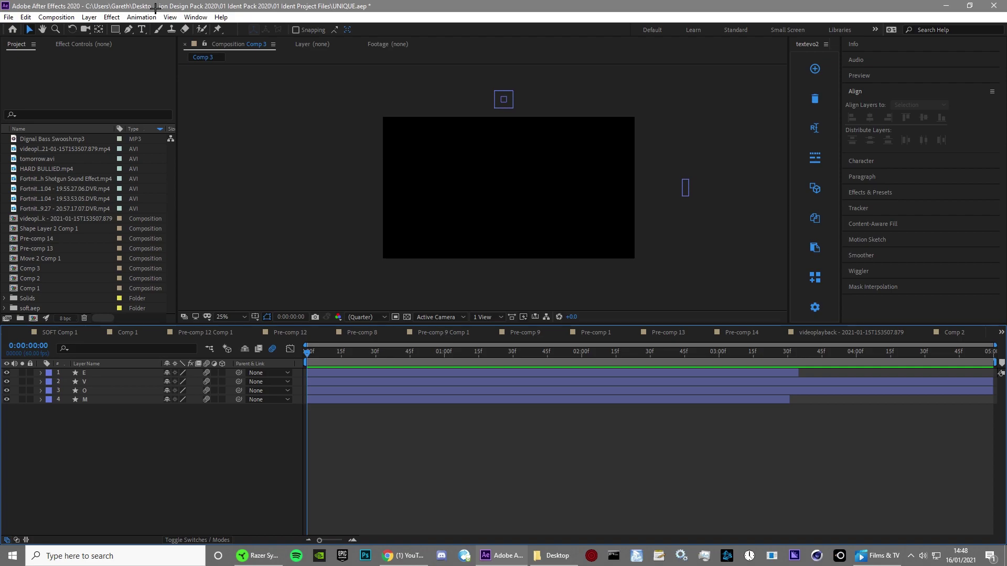
click(140, 28)
click(503, 183)
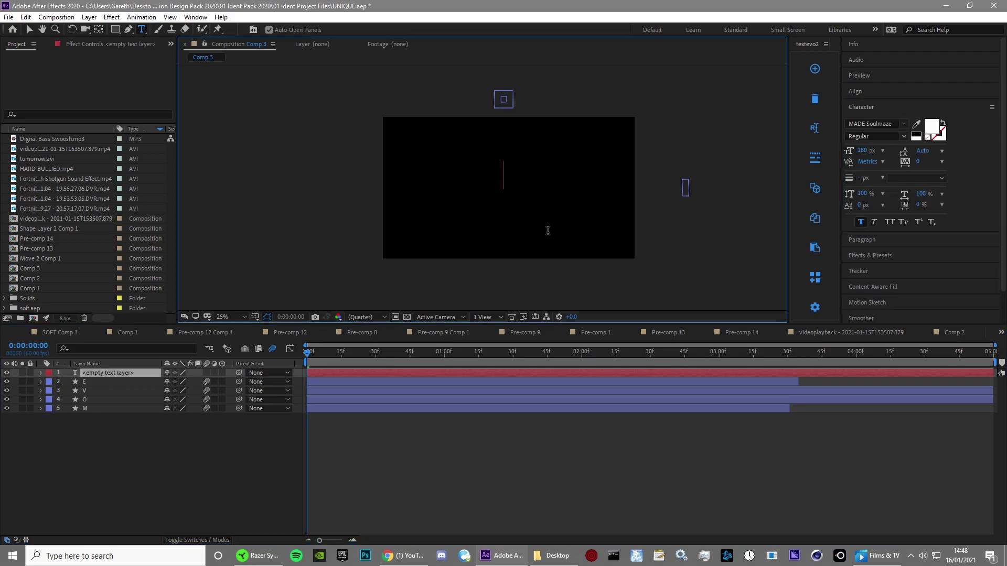
text(MOVE)
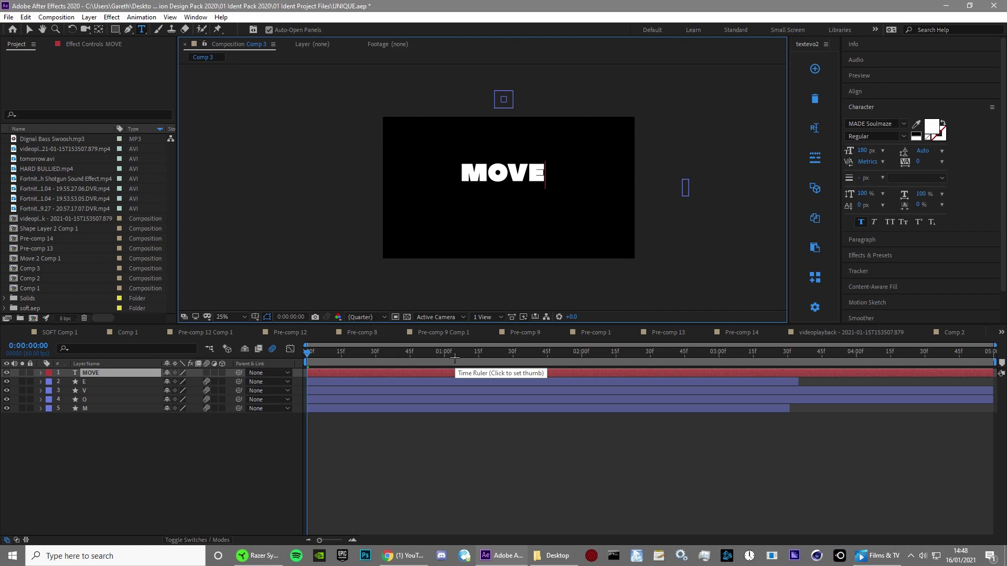
Step: Swap the MOVE text's fill and stroke so it has no fill, with a white stroke 38 px wide
key(ctrl+a)
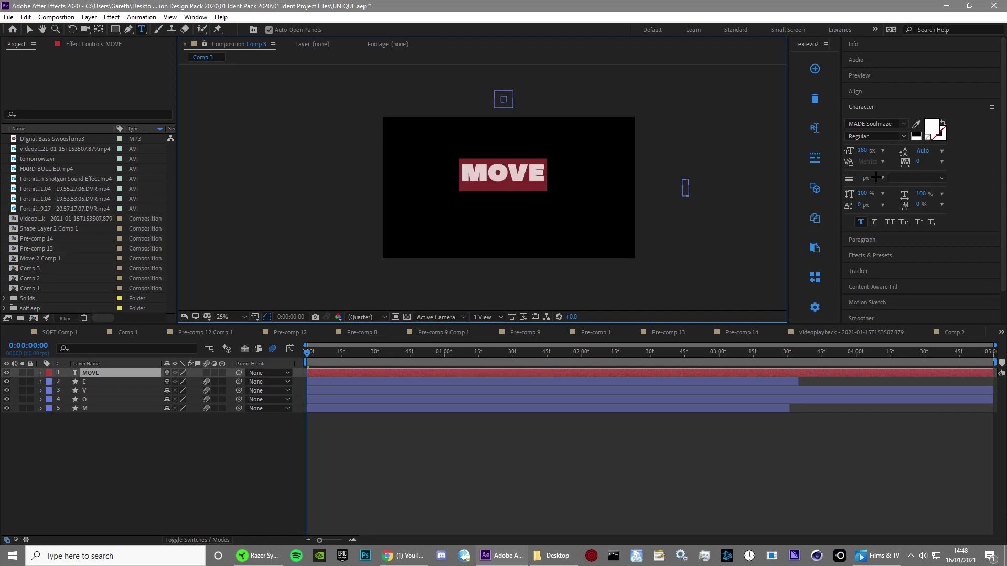
click(942, 123)
key(slash)
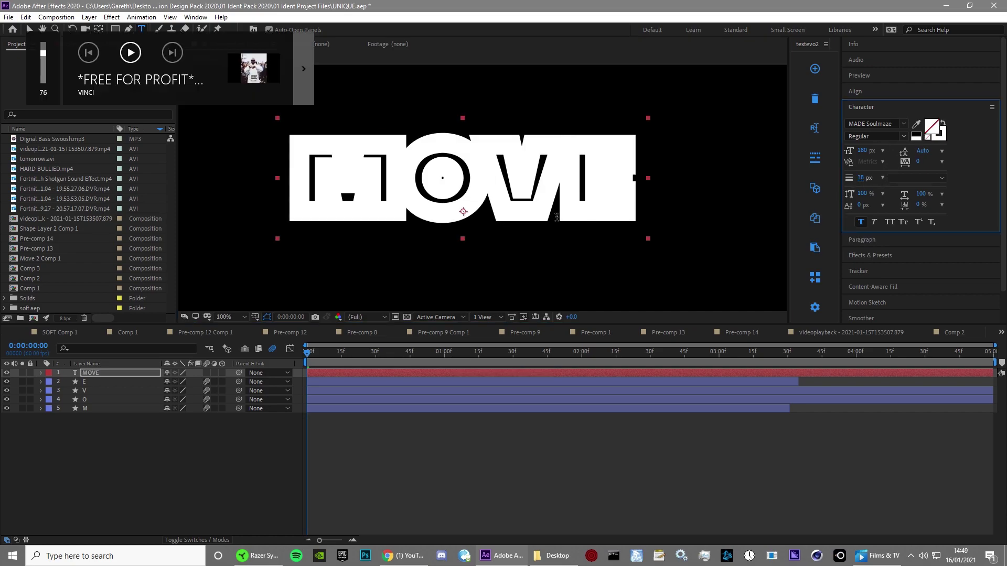
drag(860, 178, 858, 179)
key(ctrl+z)
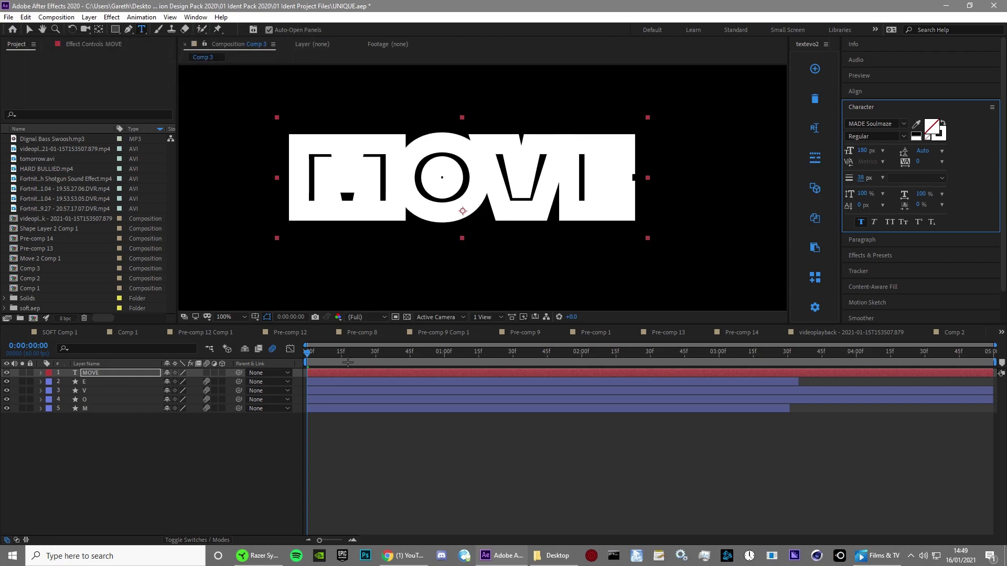
Step: Centre the MOVE text horizontally and vertically in the composition and pre-compose it with all attributes moved
click(872, 97)
click(869, 118)
click(923, 117)
scroll(616, 187, down, 2)
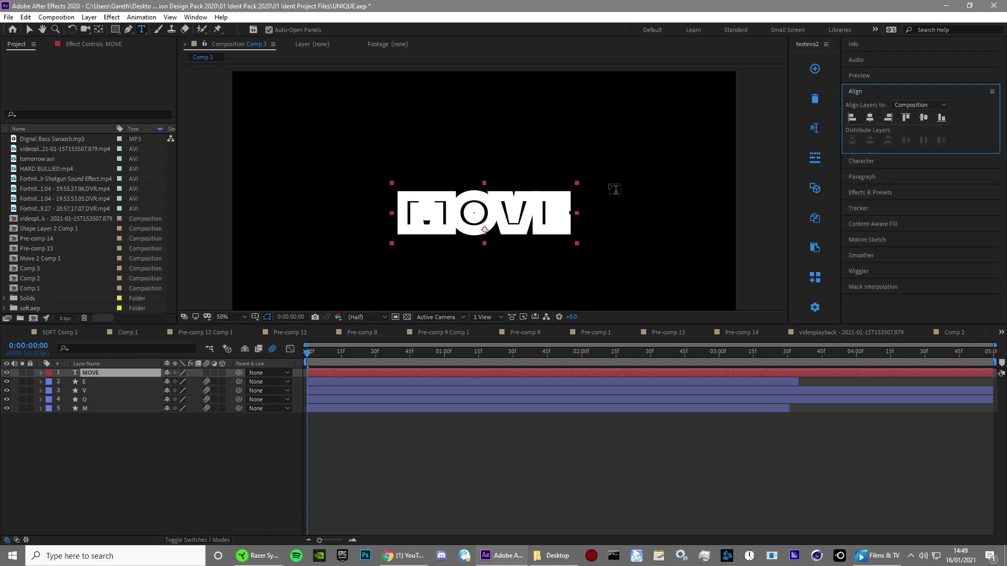
key(ctrl+shift+c)
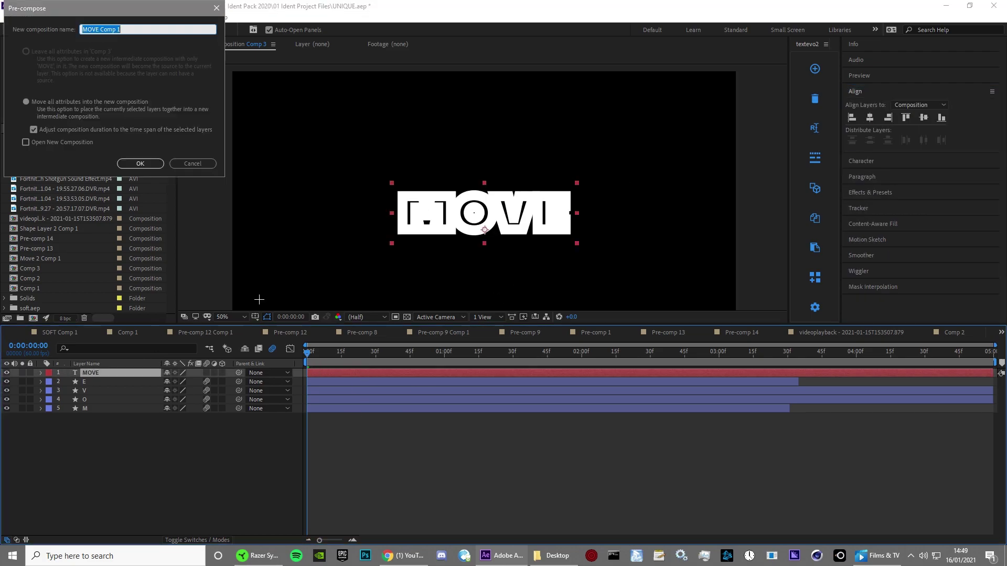
click(137, 163)
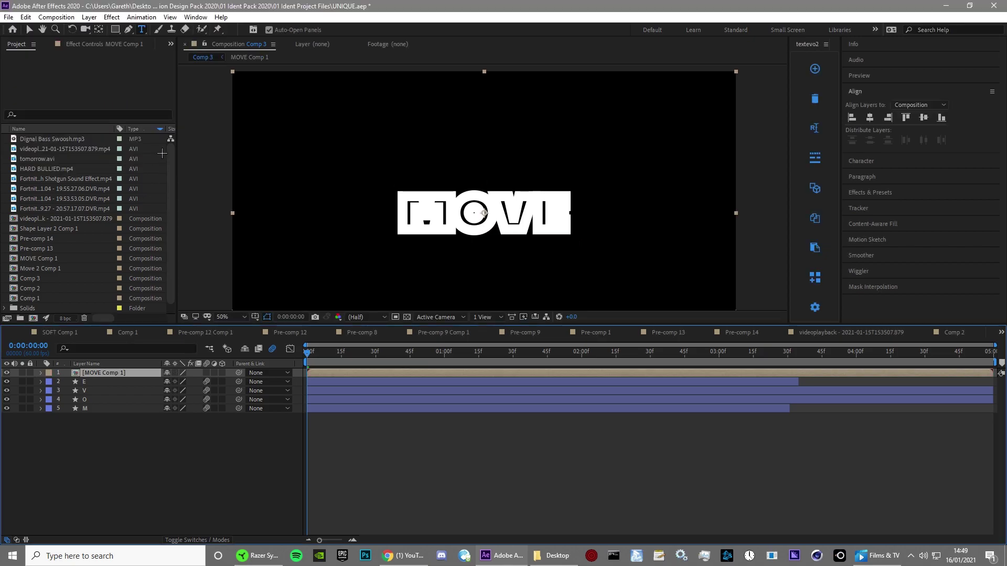
Step: Auto-trace the pre-composed MOVE layer on the current frame, using the Blue channel, 1 px tolerance and 50% threshold
click(88, 17)
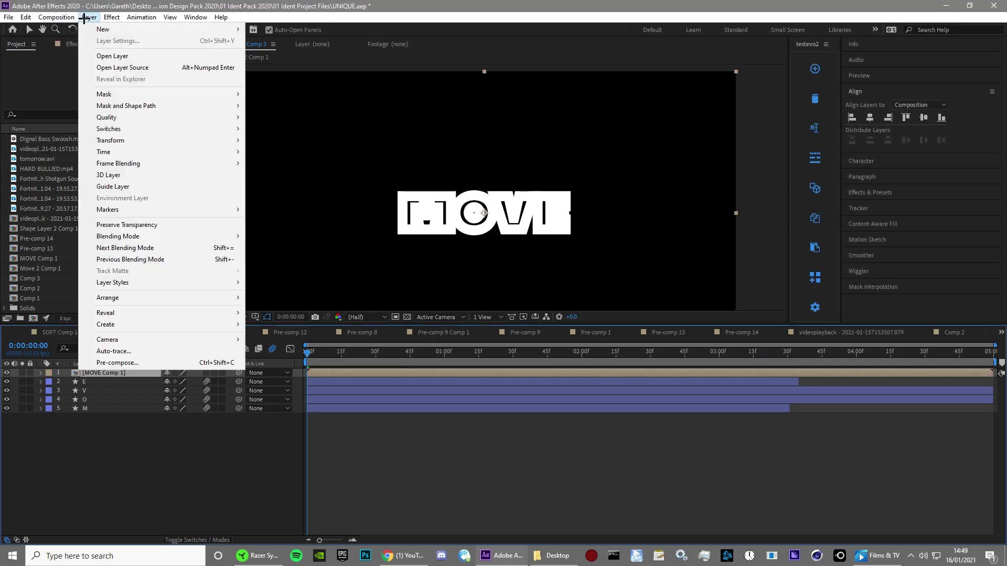
click(125, 355)
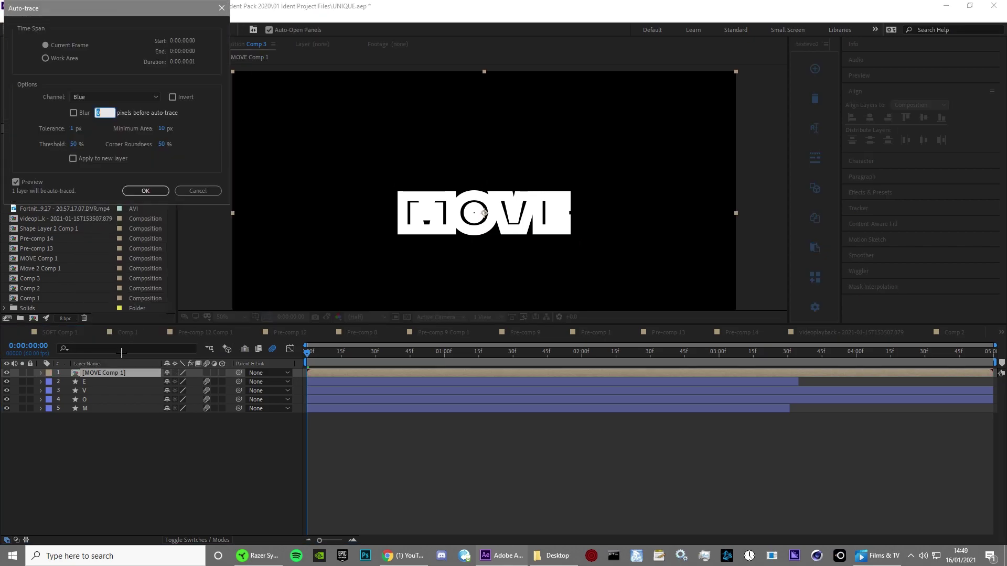
click(139, 191)
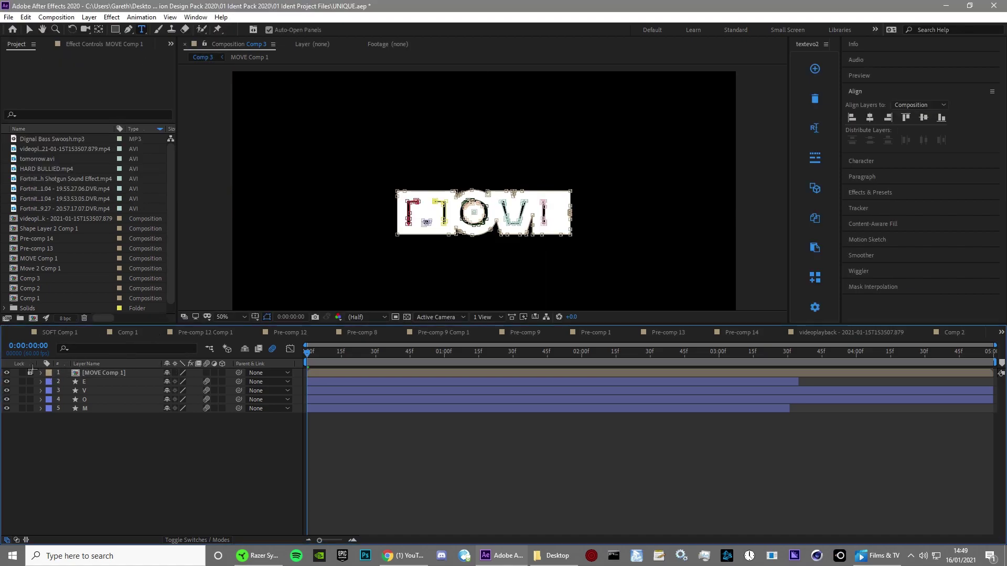
Step: Delete Mask 2 through Mask 9 from the traced layer, keeping only the outer outline in Mask 1
click(41, 372)
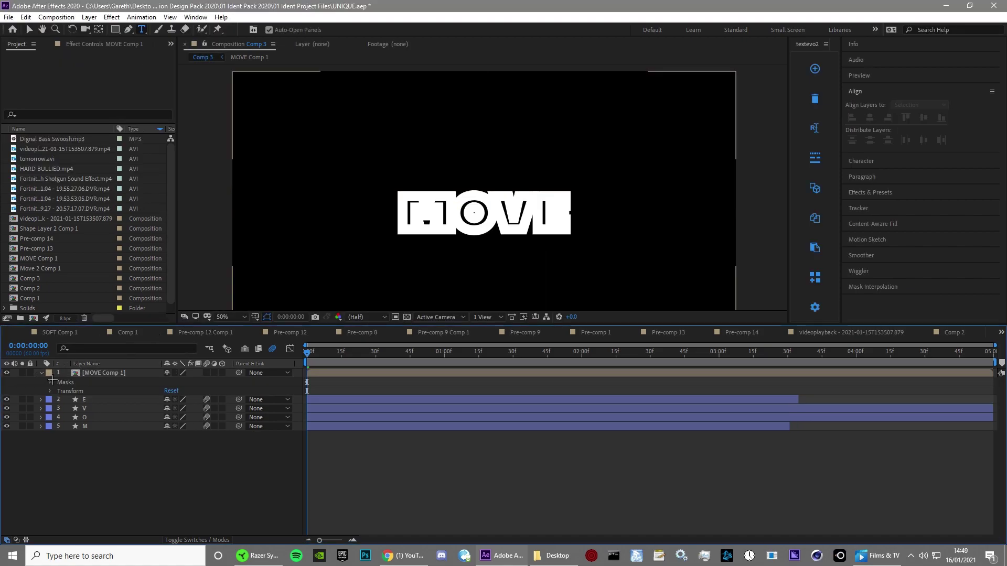
click(51, 382)
click(84, 391)
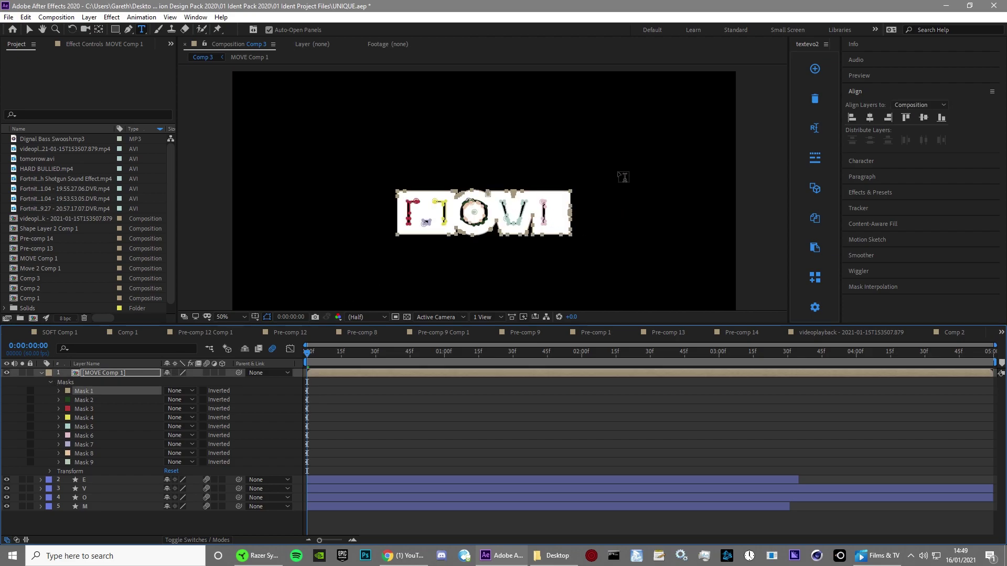
click(105, 399)
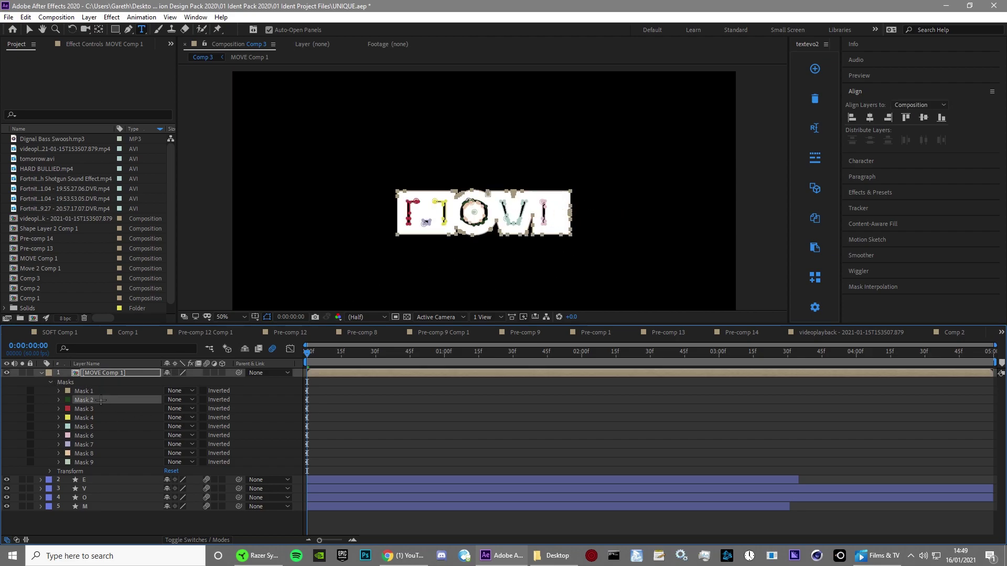
shift+click(100, 462)
key(Delete)
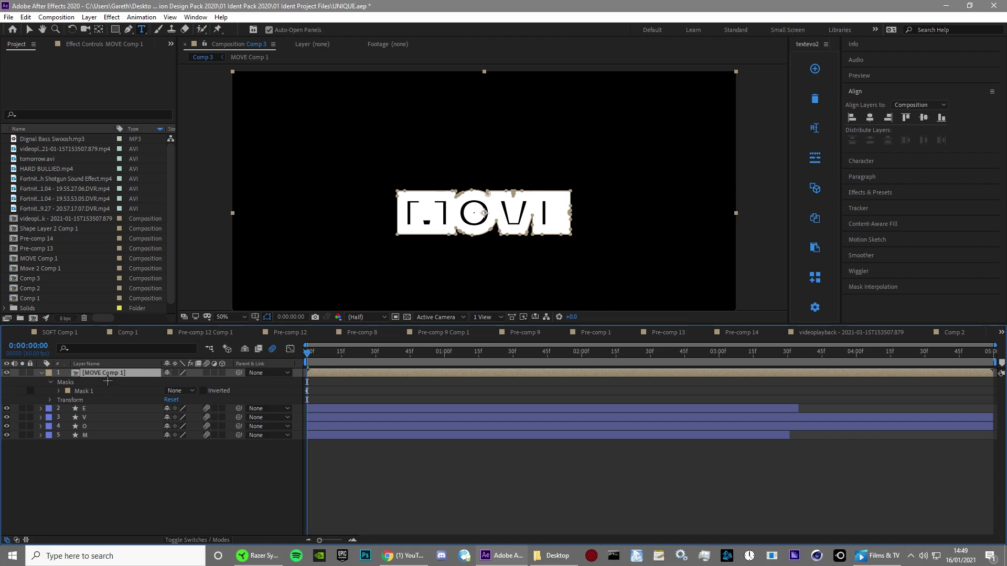
click(94, 391)
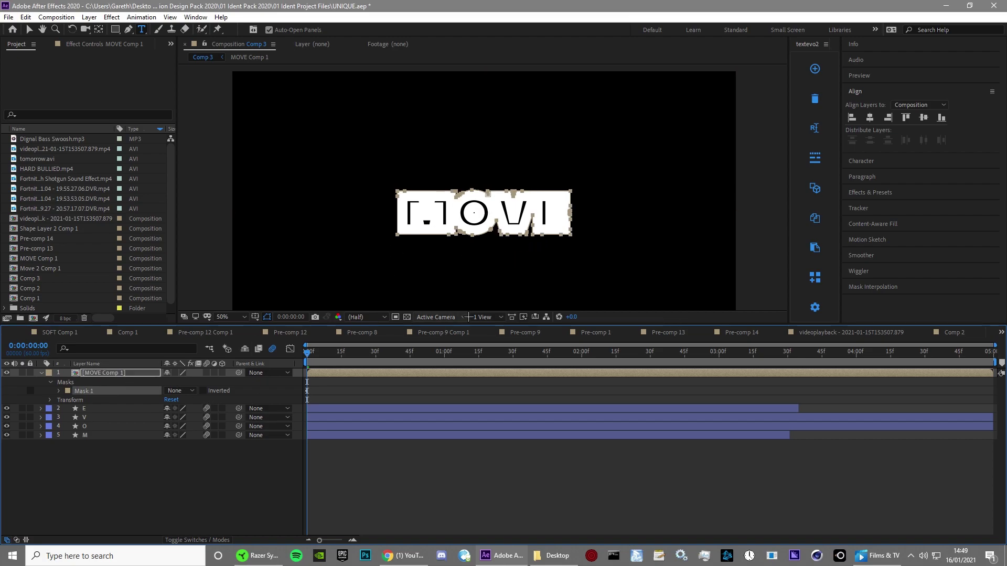
click(338, 477)
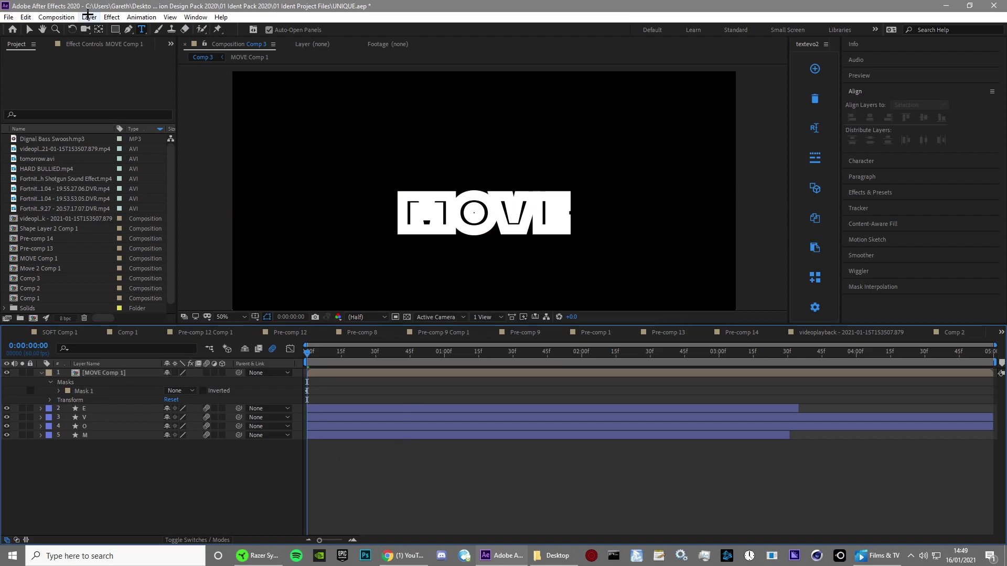
Step: Draw a short two-point line with the Pen tool above the text, as a new shape layer with a 15 px white stroke
click(128, 30)
click(341, 156)
click(386, 142)
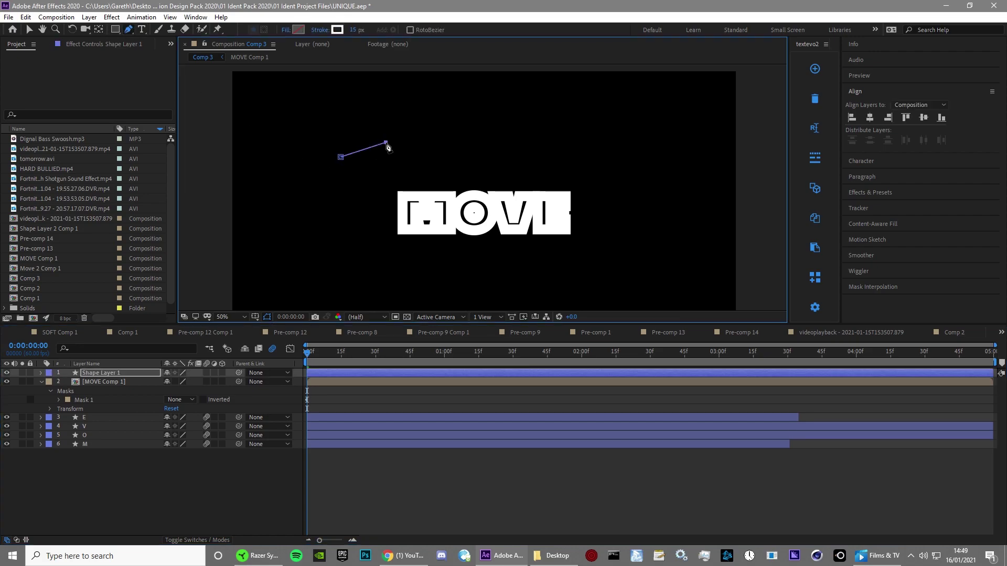
Step: Copy the Mask 1 path of the traced layer and paste it into the new shape layer's Path property
click(41, 372)
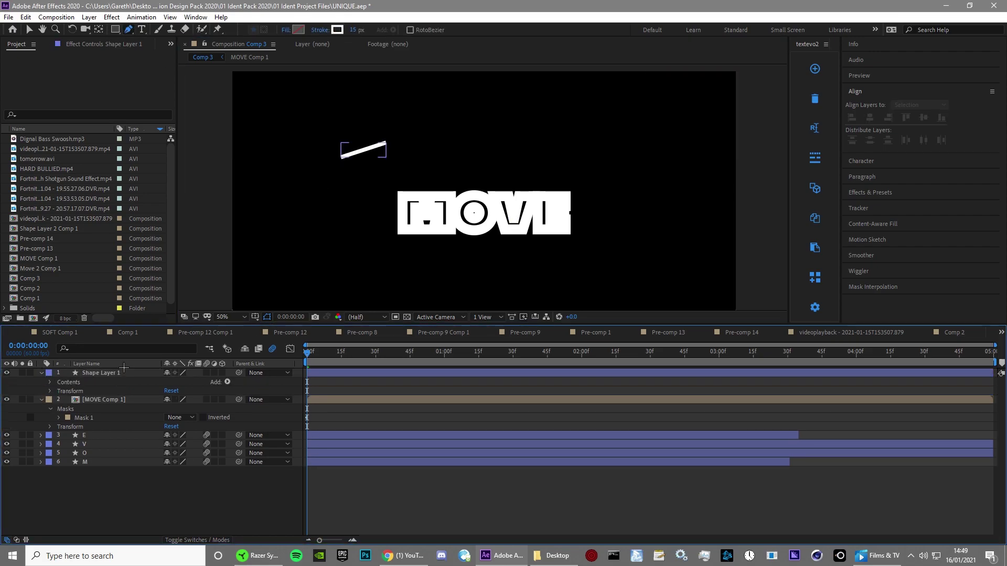
click(50, 382)
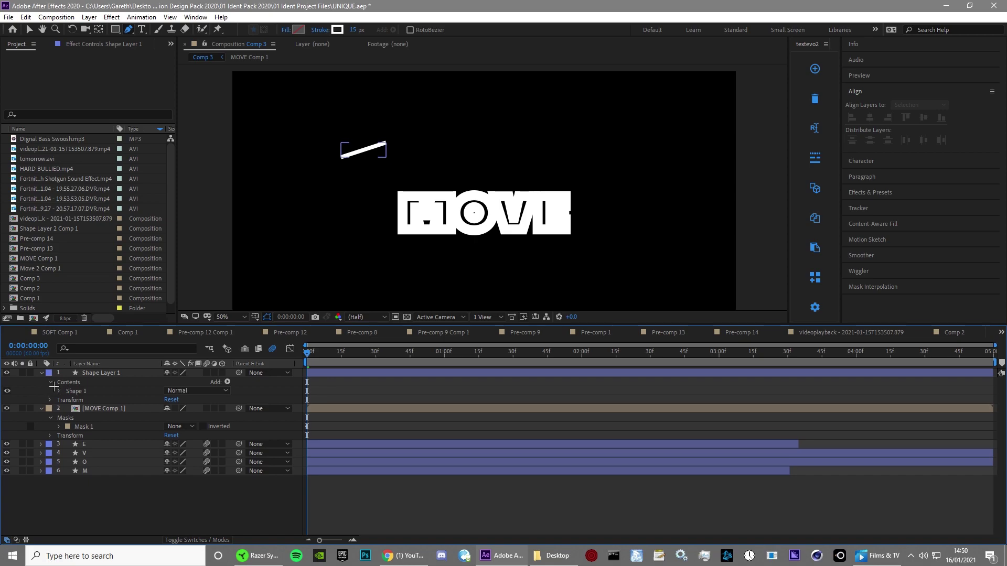
click(59, 391)
click(68, 401)
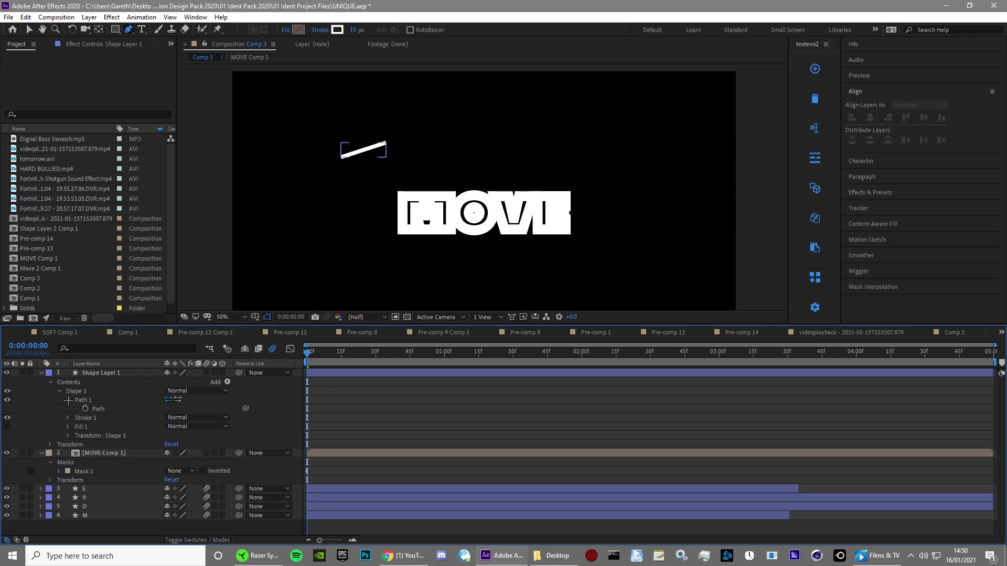
click(98, 408)
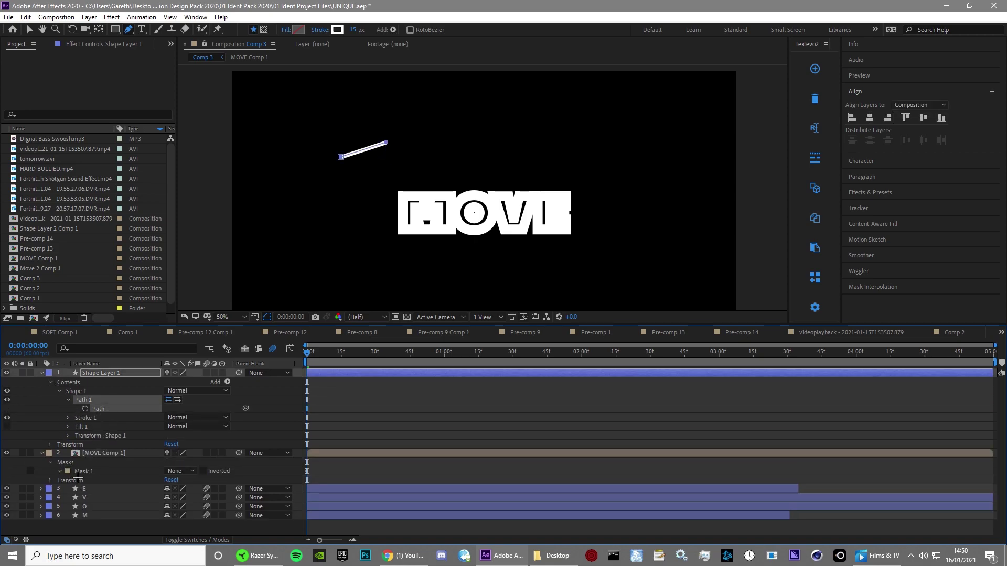
click(60, 471)
click(114, 480)
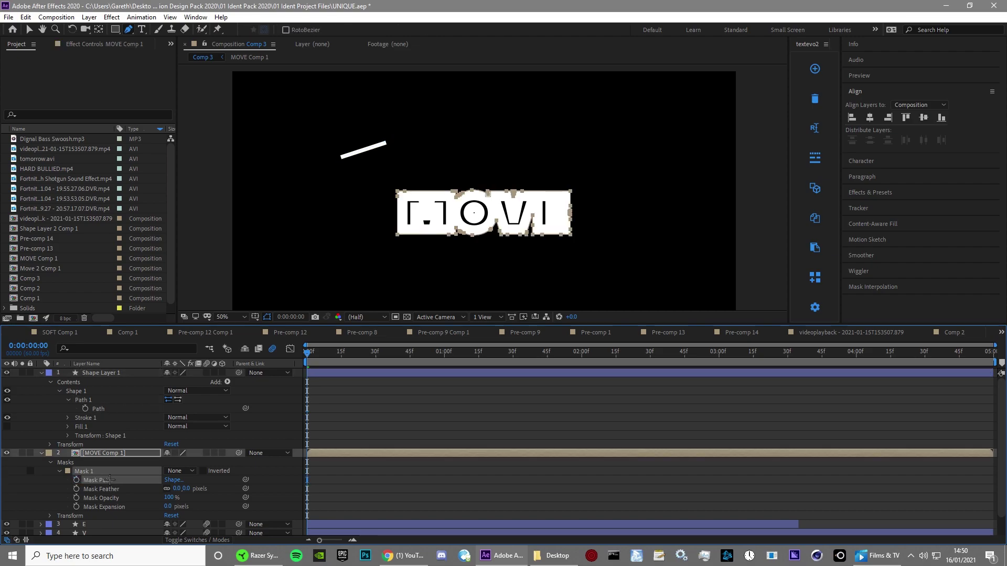
click(106, 409)
key(ctrl+v)
Step: Delete the pre-composed MOVE layer
click(348, 411)
click(89, 453)
key(Delete)
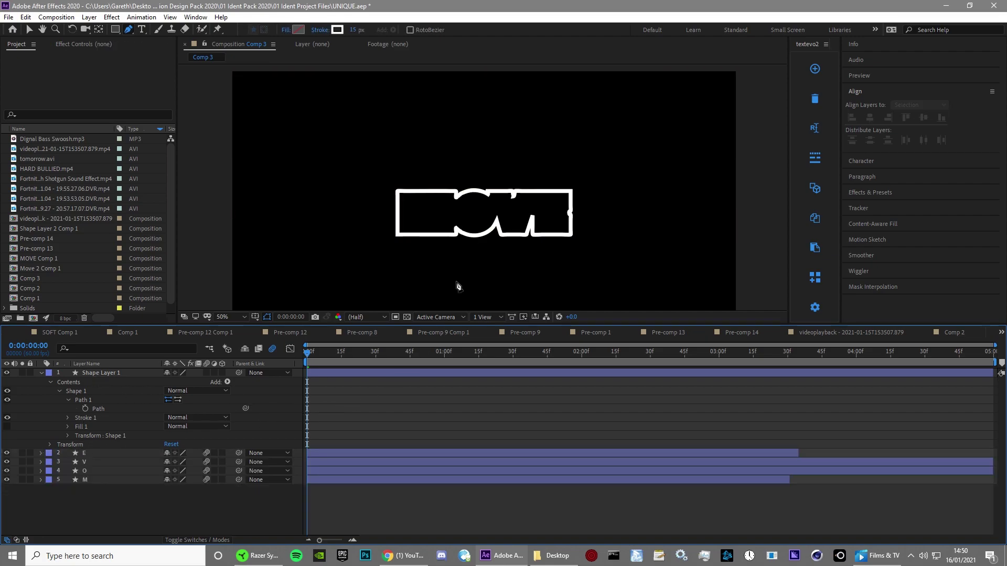
Step: Add Trim Paths to the shape layer holding the traced outline
key(period)
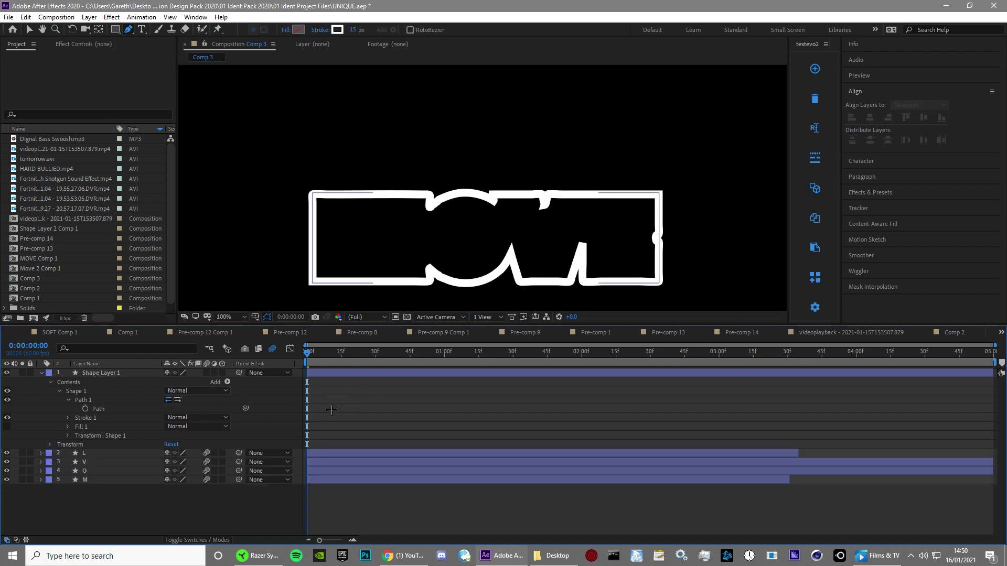
click(100, 373)
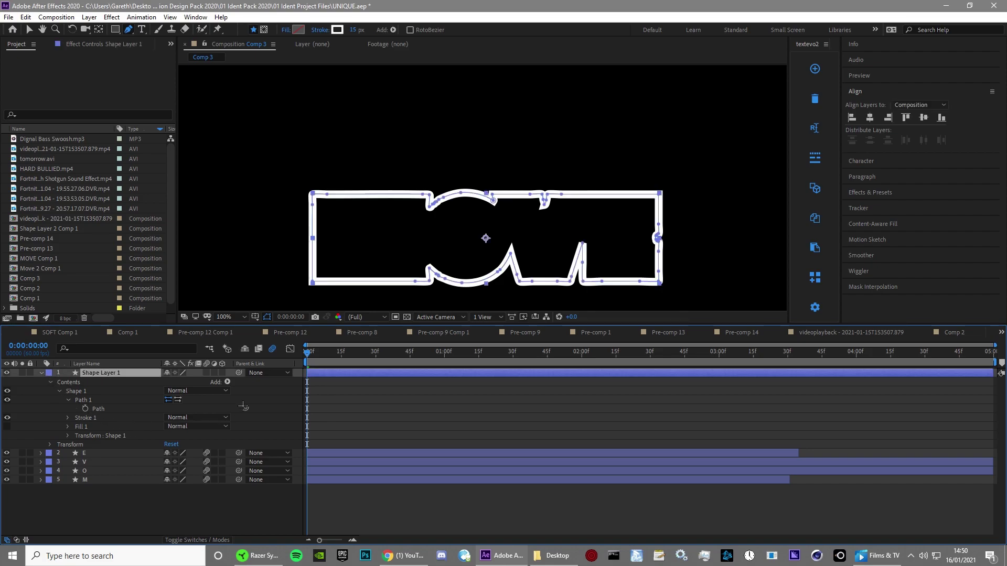
click(229, 382)
click(317, 332)
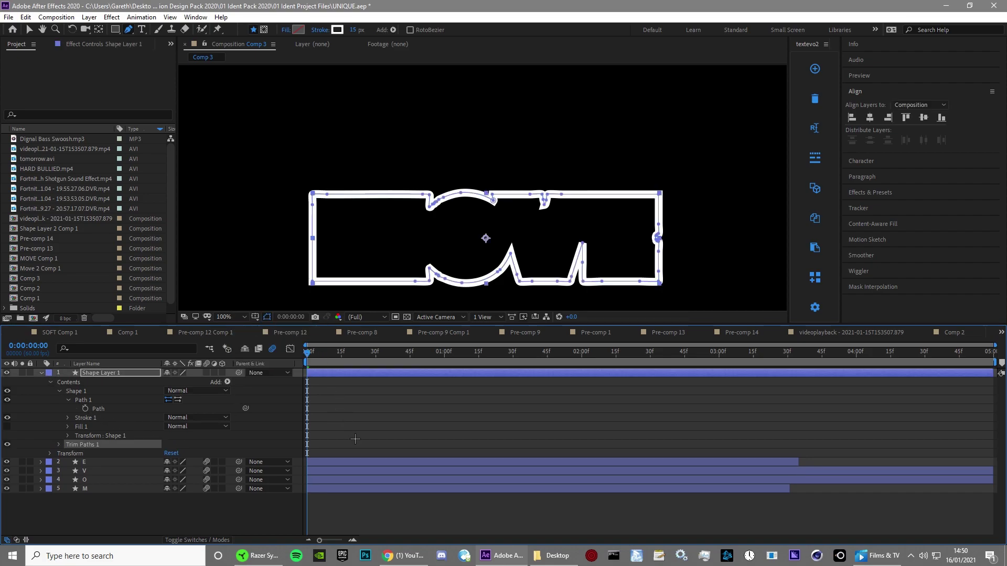
Step: Set the Trim Paths Start and End both to 12% and add keyframes for them at 0:00
click(60, 445)
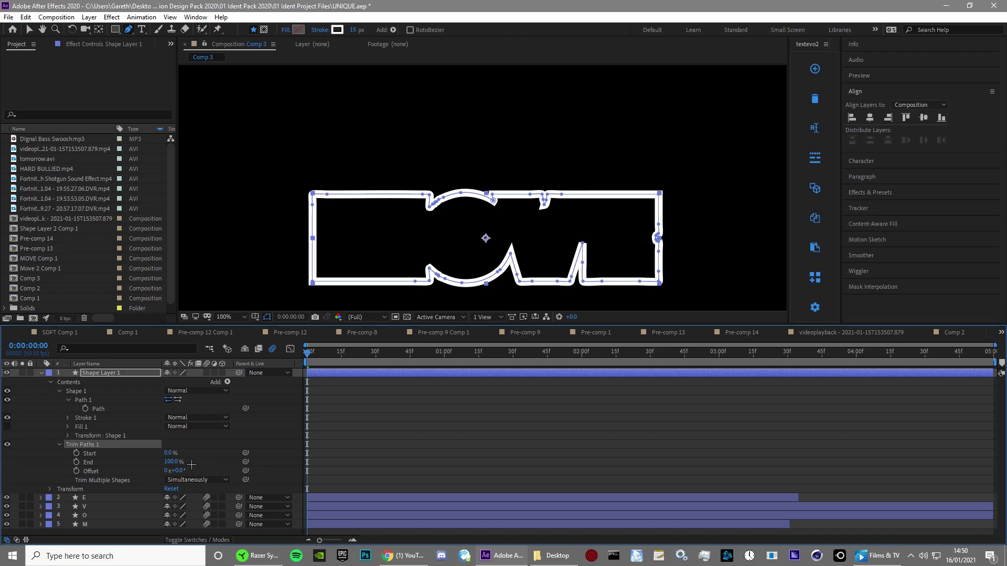
drag(174, 463, 133, 471)
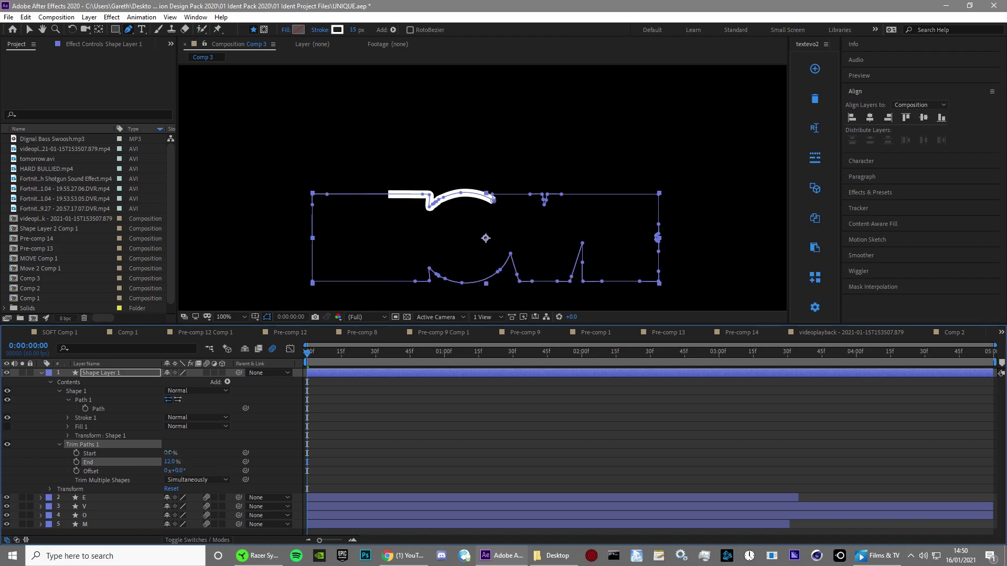
click(117, 452)
key(equal)
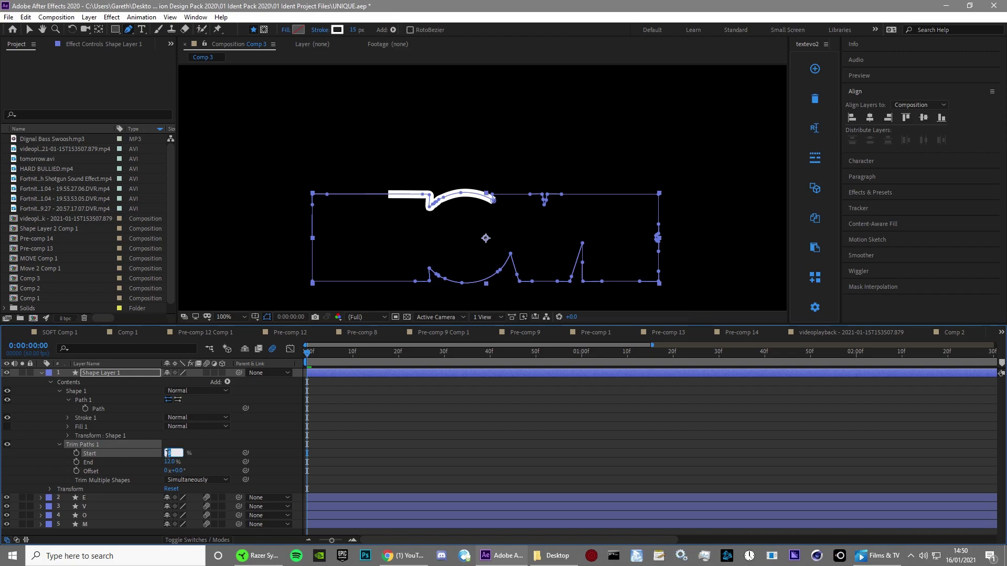
click(256, 456)
drag(77, 463, 77, 453)
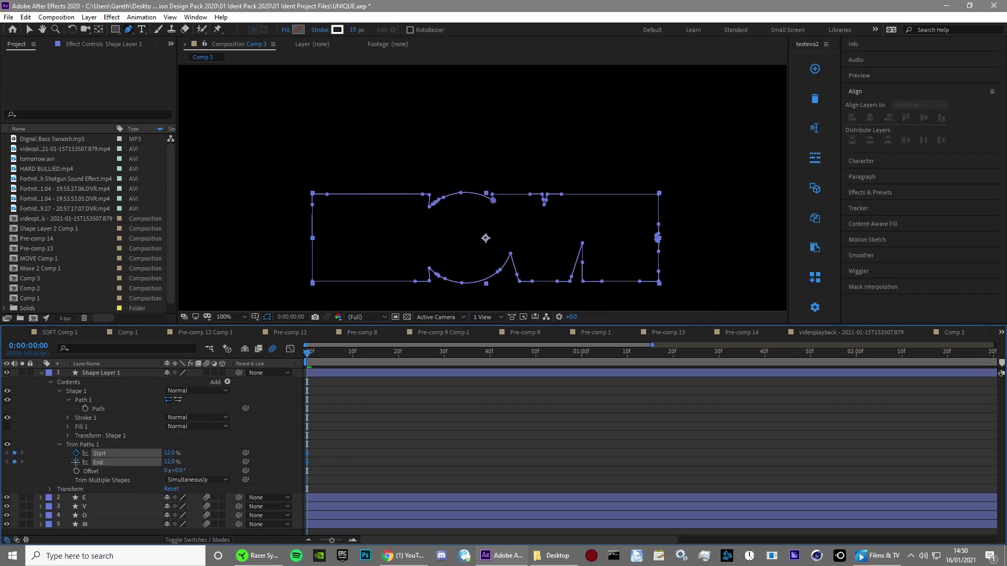
Step: Add a Trim Paths Start keyframe of 0% at 0:10
drag(308, 355, 353, 363)
click(272, 453)
drag(168, 453, 175, 455)
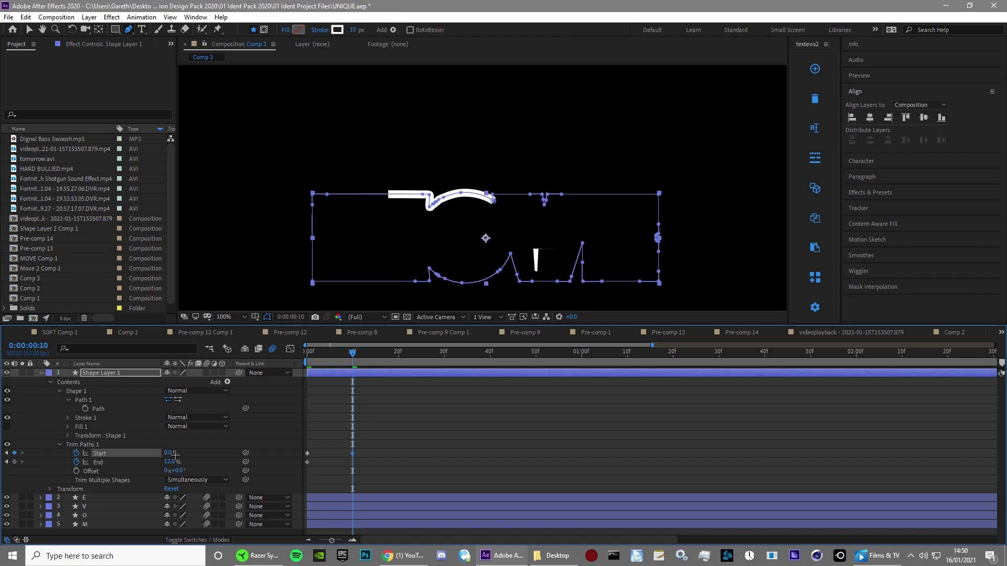
Step: Preview the outline, then add Trim Paths Start and End keyframes at 0:00:01:10, keeping Start at 0% and End at 12%
click(384, 463)
key(space)
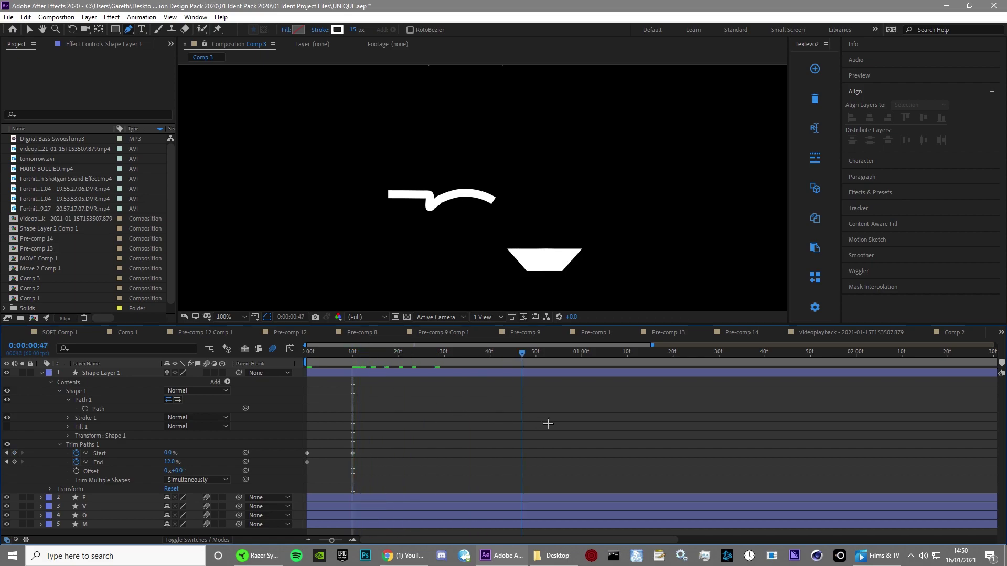
click(14, 461)
click(15, 453)
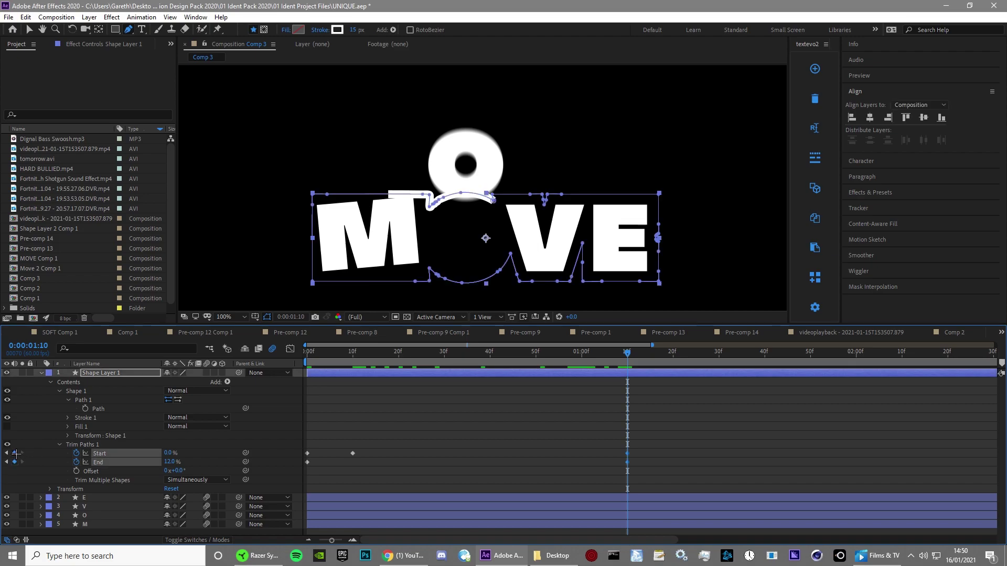
Step: Set the Trim Paths End to 0% at 0:00:01:17
drag(632, 357, 657, 389)
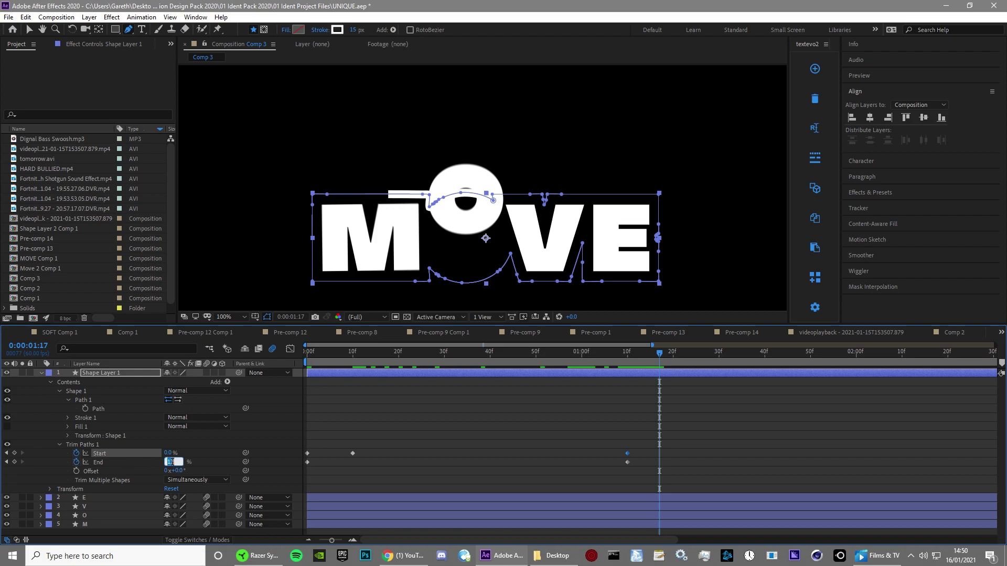
text(12)
key(Return)
mouse_move(659, 356)
mouse_down()
mouse_move(630, 366)
mouse_move(659, 367)
mouse_up()
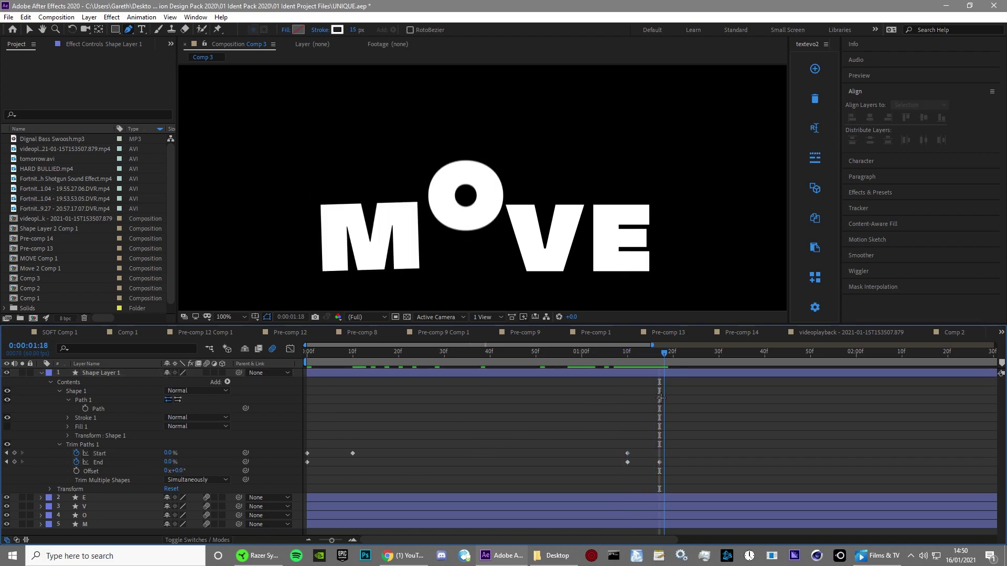
Step: Keyframe the Trim Paths Offset from 0x at 0:00 to 1x at 0:00:01:17 and preview the outline animation
click(76, 471)
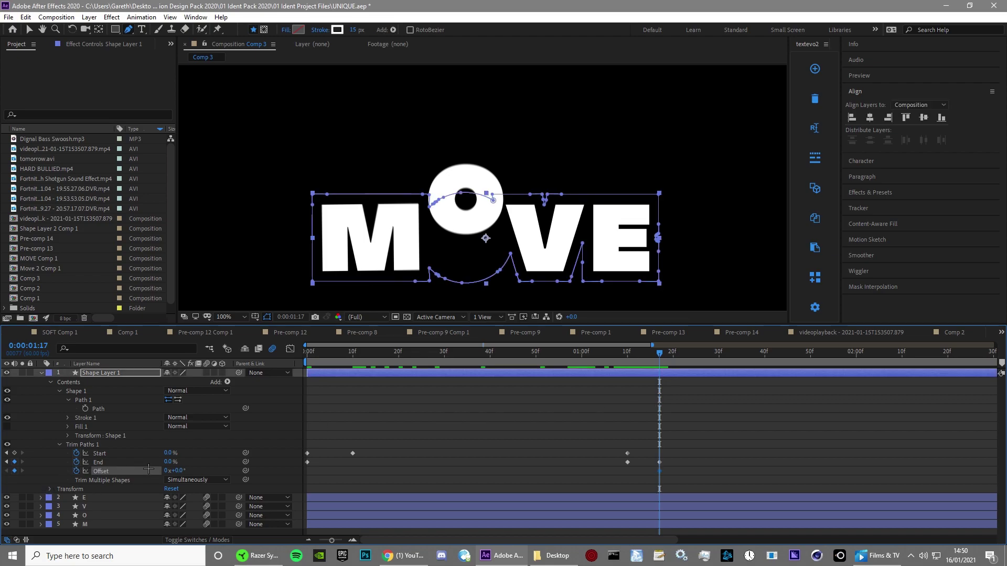
text(1)
key(Return)
key(Home)
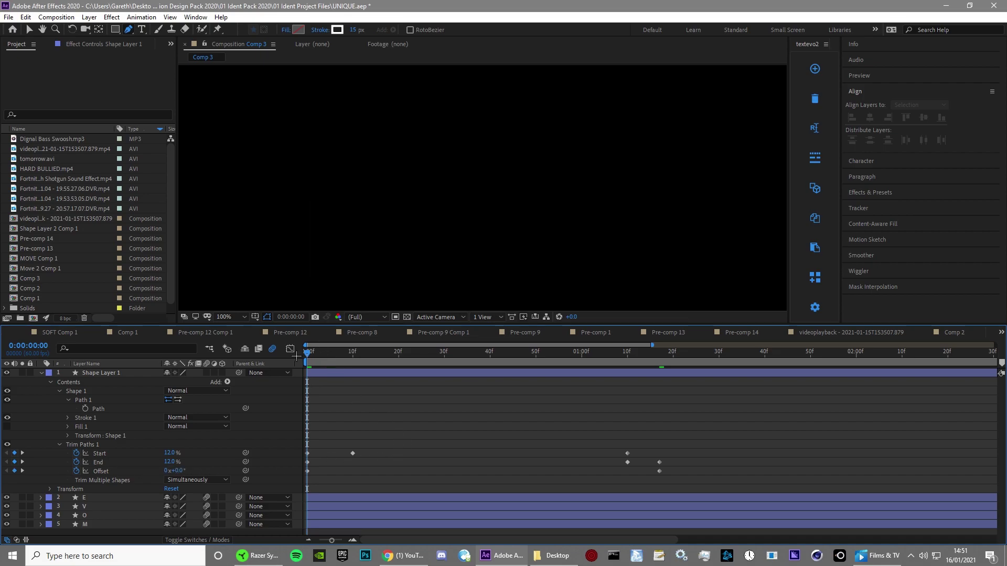
key(space)
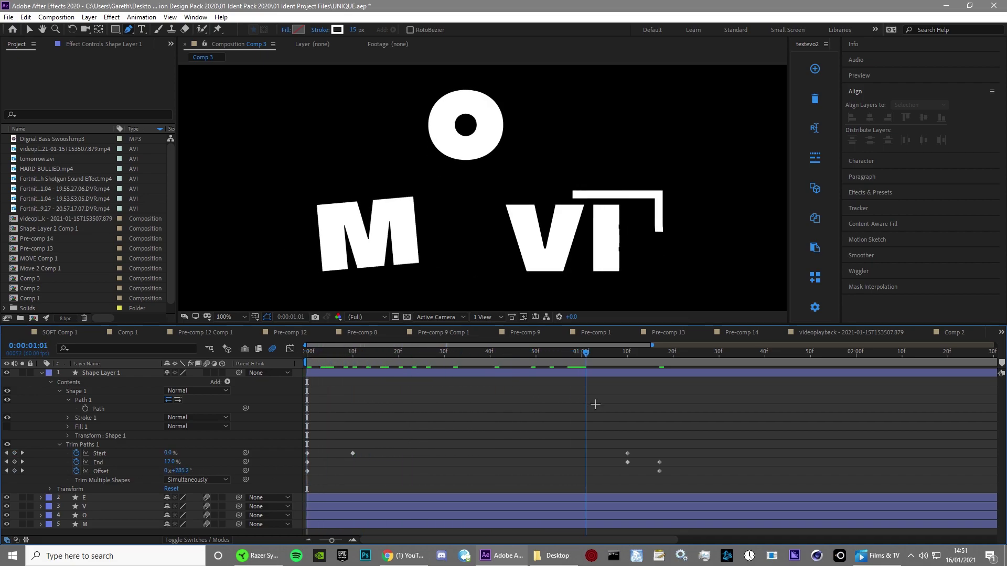
key(space)
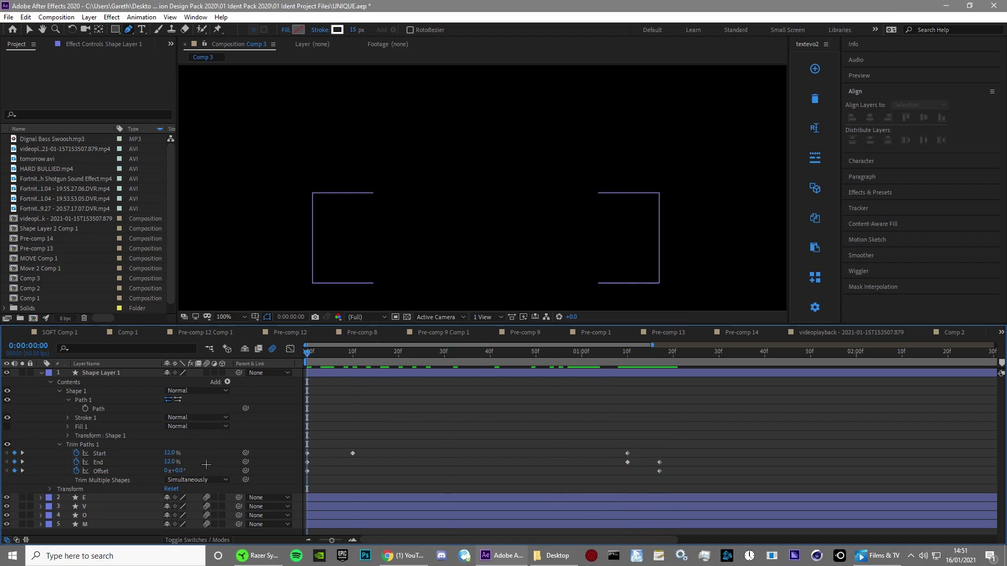
Step: Trim the outline shape layer to end at 0:00:01:17, then shift the layer so it starts at about 0:00:01:45
drag(307, 352, 659, 357)
click(651, 410)
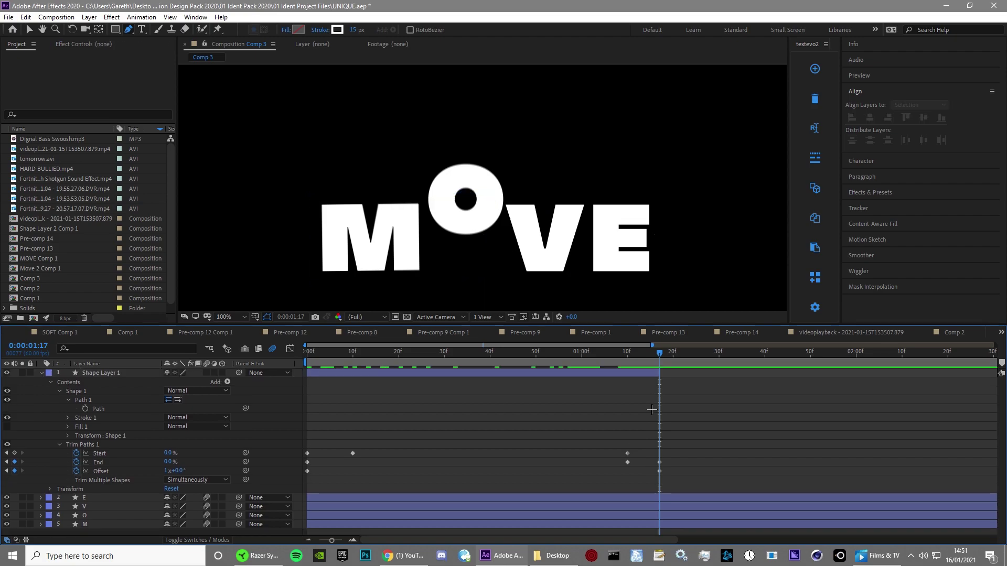
click(308, 540)
click(308, 540)
drag(539, 349, 588, 351)
drag(392, 375, 653, 384)
Step: Fade out the outline layer with Opacity keyframes of 100% at about 0:00:02:49 and 0% at 0:00:02:58
click(561, 354)
drag(561, 354, 696, 376)
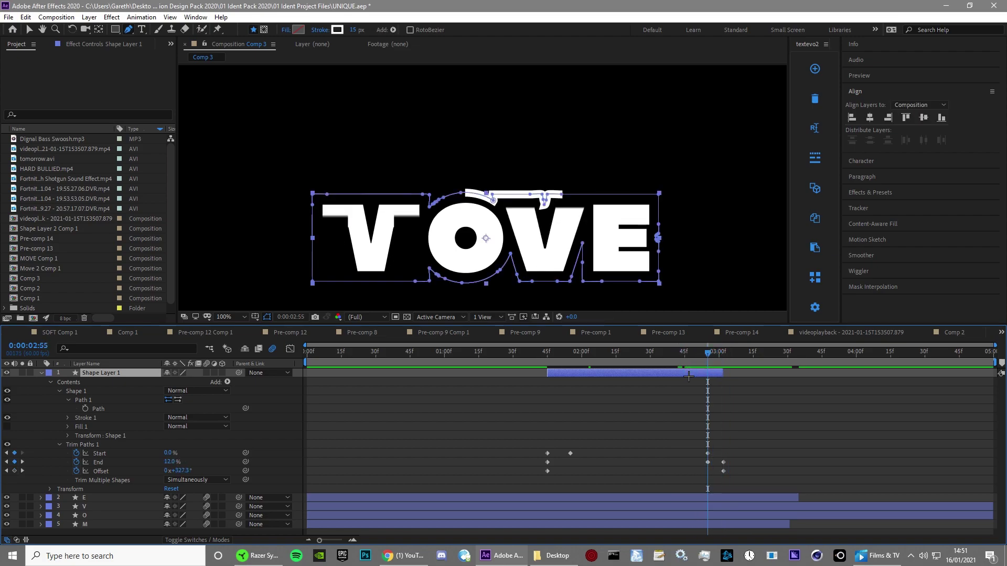
key(t)
click(67, 382)
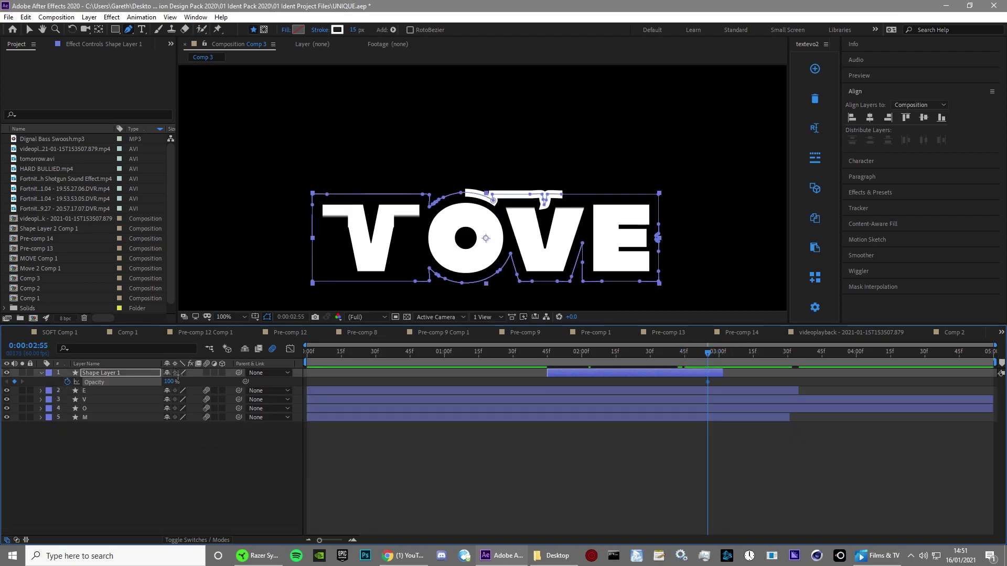
drag(707, 381, 694, 382)
click(712, 363)
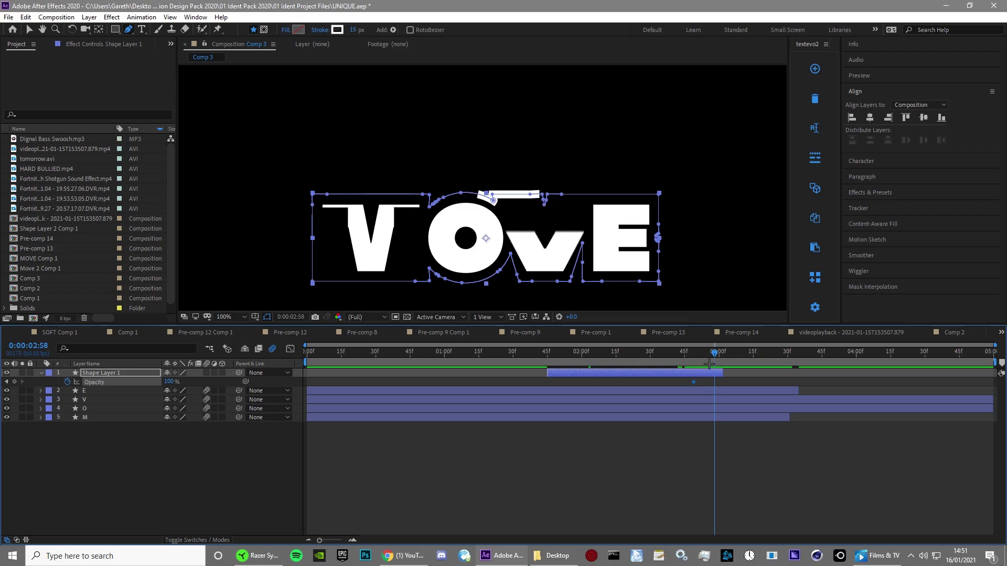
drag(167, 382, 116, 383)
Step: Set the outline's stroke width to 9 px and preview the animation around the word MOVE
click(580, 438)
drag(694, 358, 577, 370)
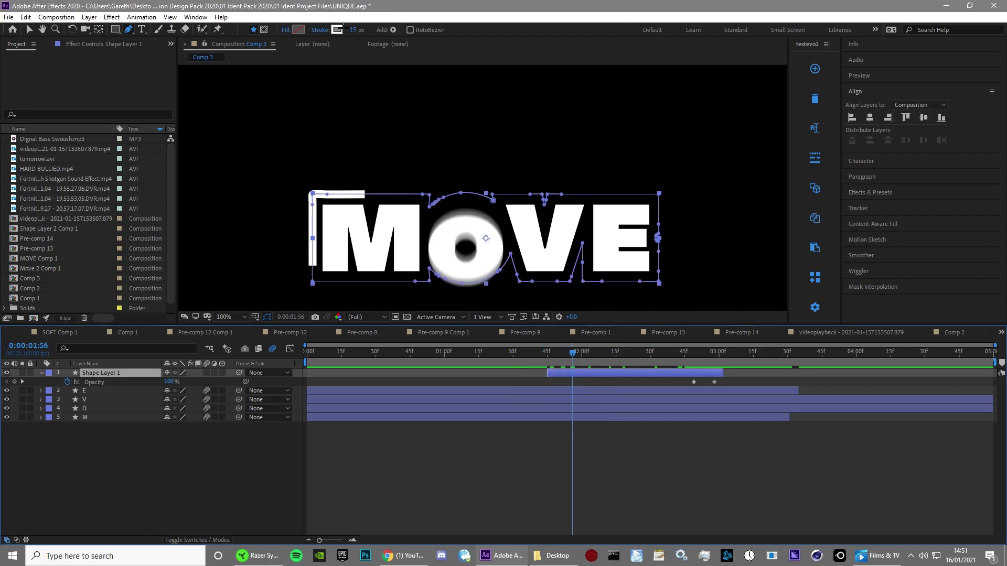
drag(352, 30, 346, 32)
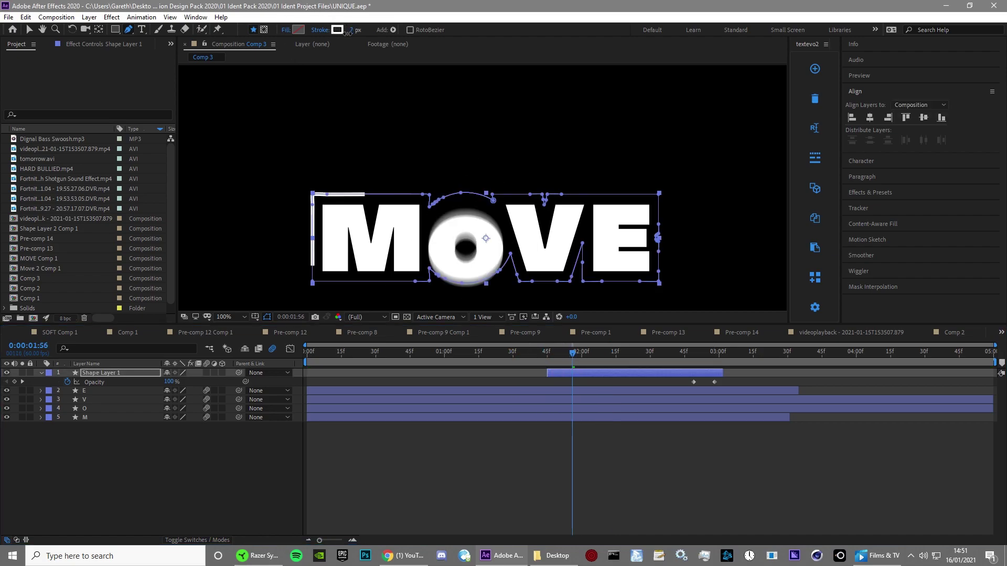
click(493, 449)
scroll(542, 247, down, 2)
drag(572, 353, 589, 378)
key(space)
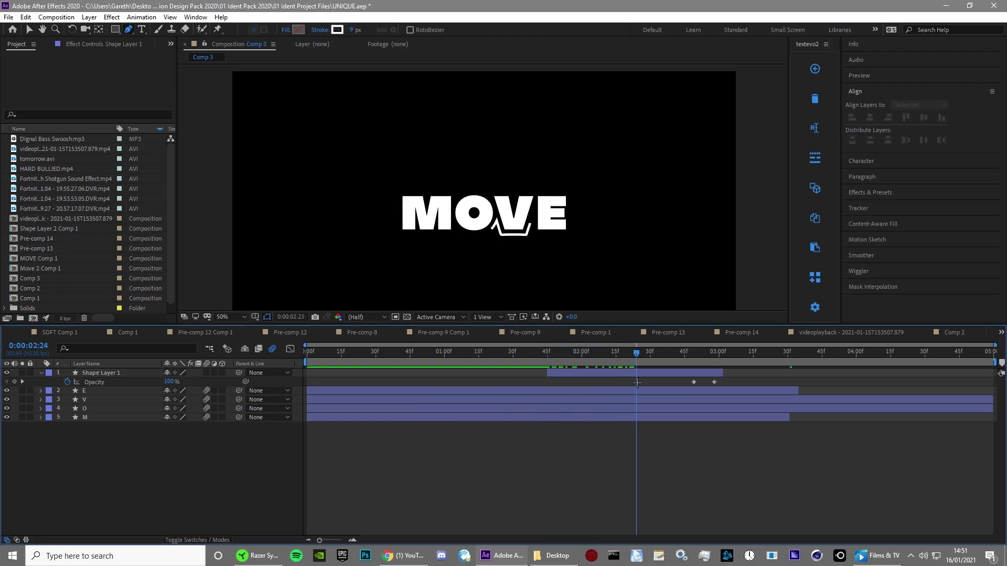
Step: Apply the 4-Color Gradient effect to the outline shape layer
click(686, 375)
click(639, 357)
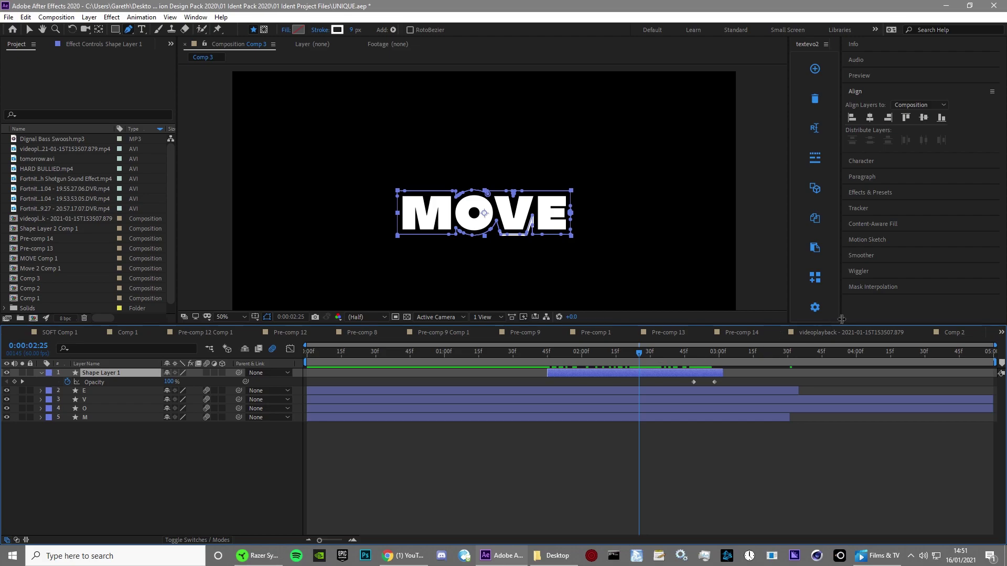
click(894, 193)
click(889, 152)
text(4-)
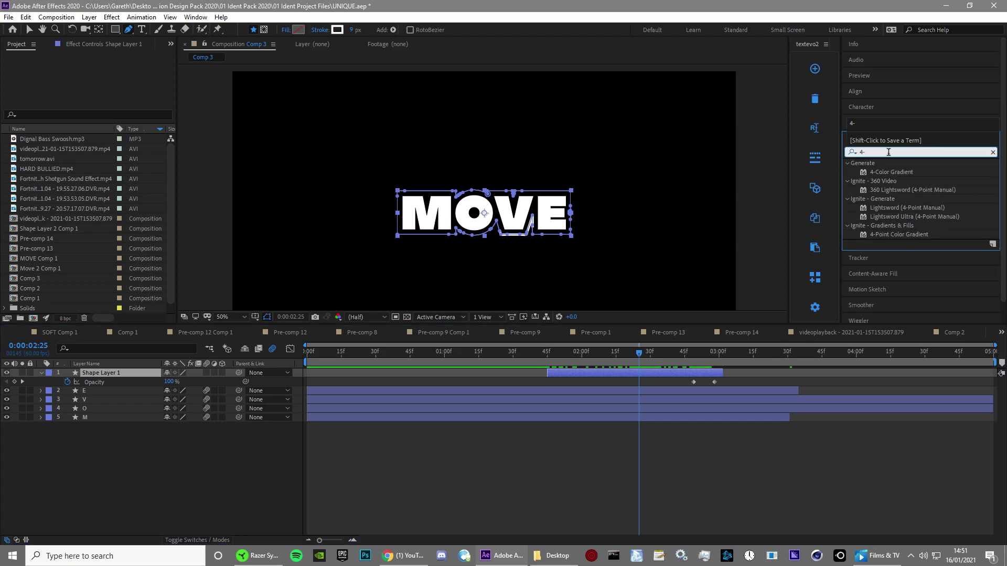
double_click(883, 172)
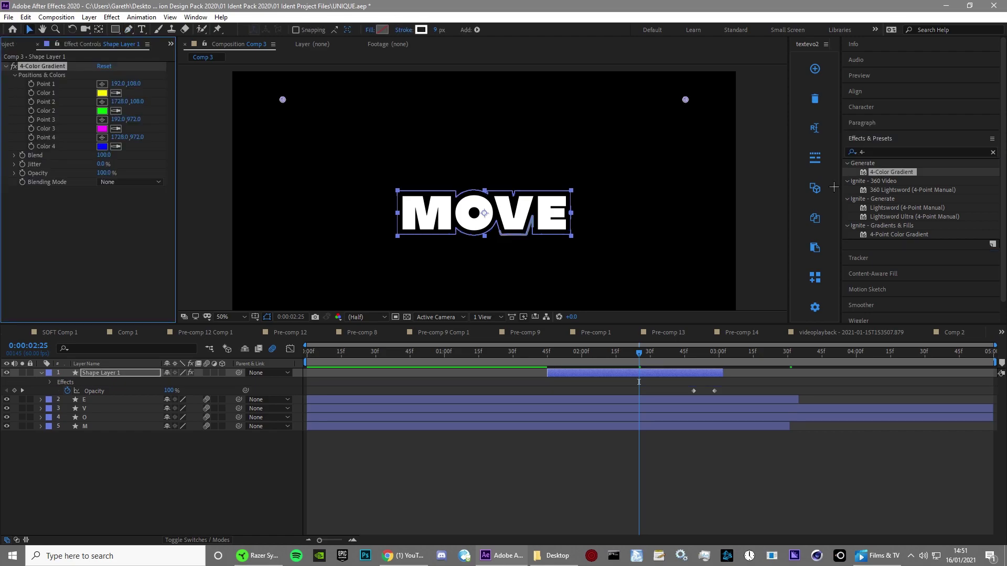
Step: Place the four gradient points around the word's corners at about 496,344, 1456,320, 492,752 and 1408,740, and preview the colours
key(comma)
click(102, 83)
click(422, 175)
click(422, 174)
key(period)
key(space)
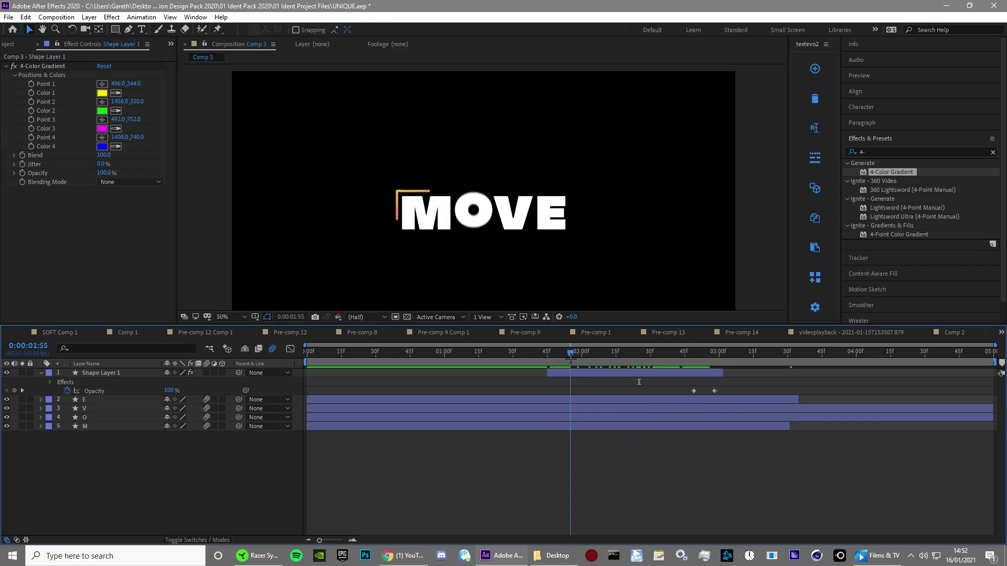
Step: Apply the Stylize Glow effect to the outline shape layer
click(598, 373)
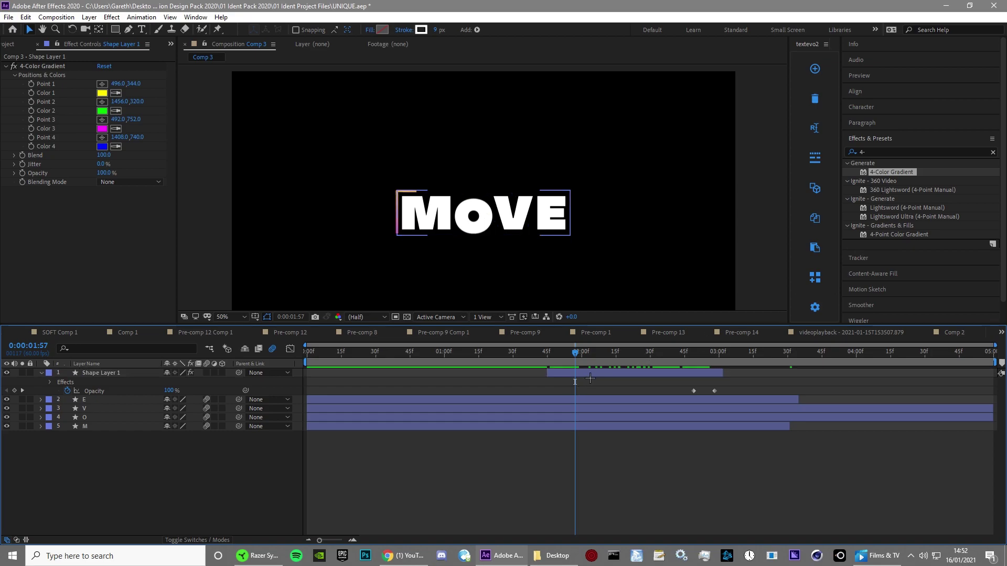
click(885, 150)
text(glow)
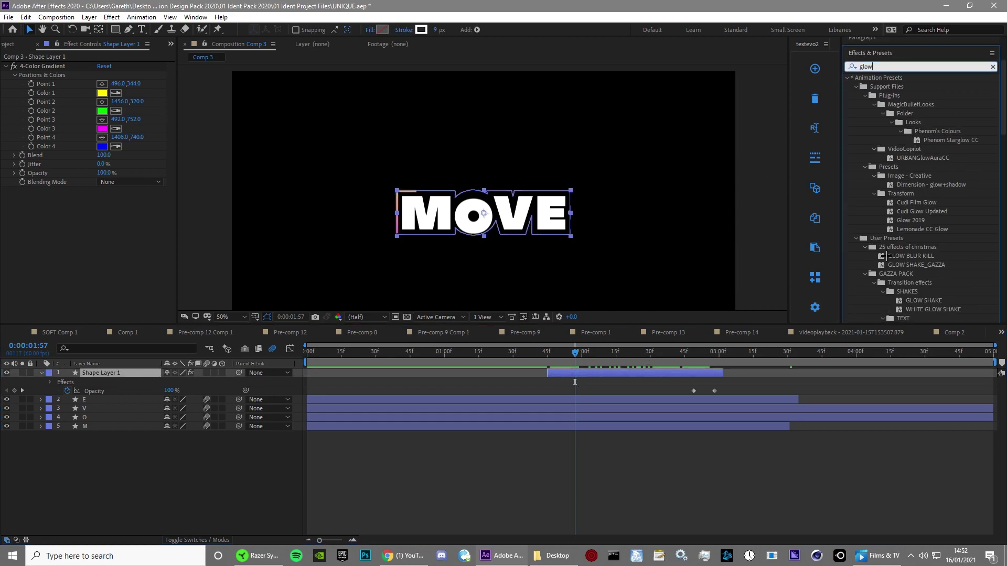
scroll(891, 255, down, 15)
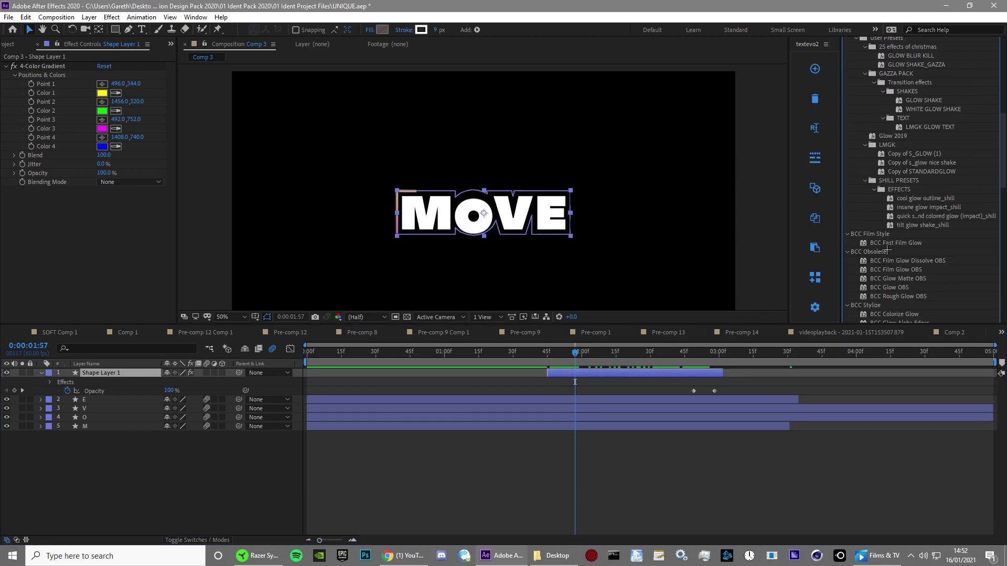
scroll(883, 290, down, 6)
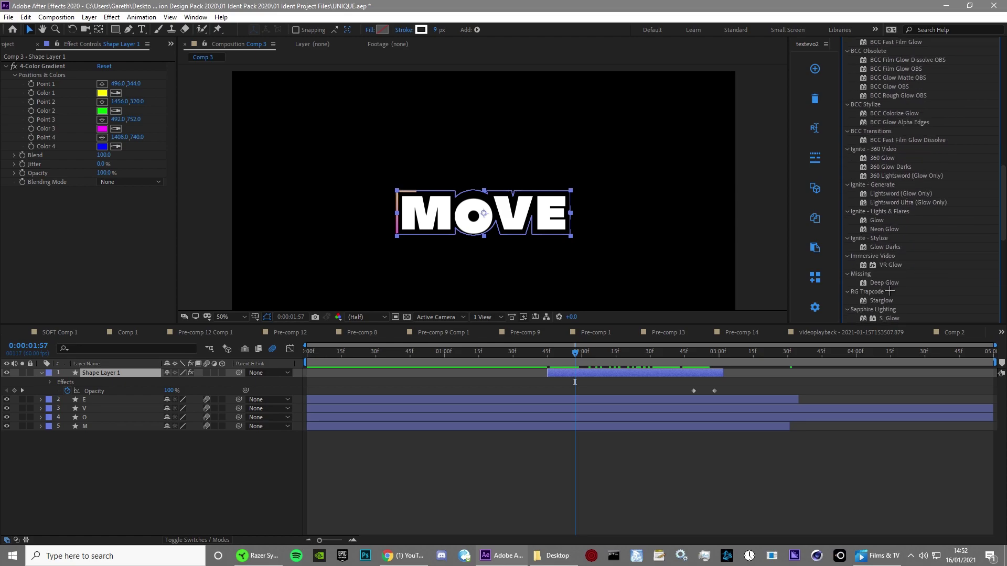
double_click(885, 291)
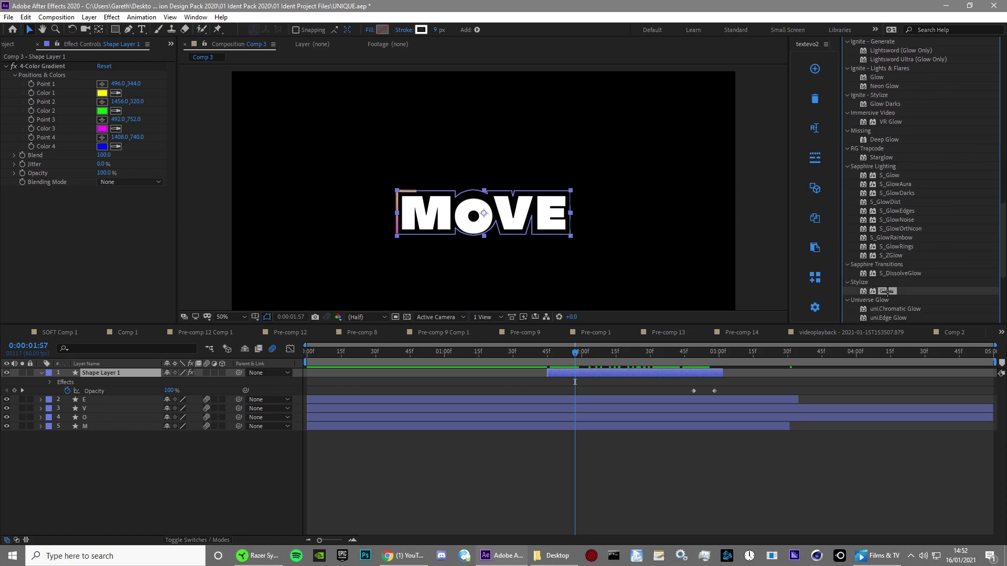
Step: Set the outline's Glow Threshold to 52.9%, Glow Radius to 24 and Glow Intensity to 2.1, previewing the result
click(472, 373)
scroll(443, 252, up, 2)
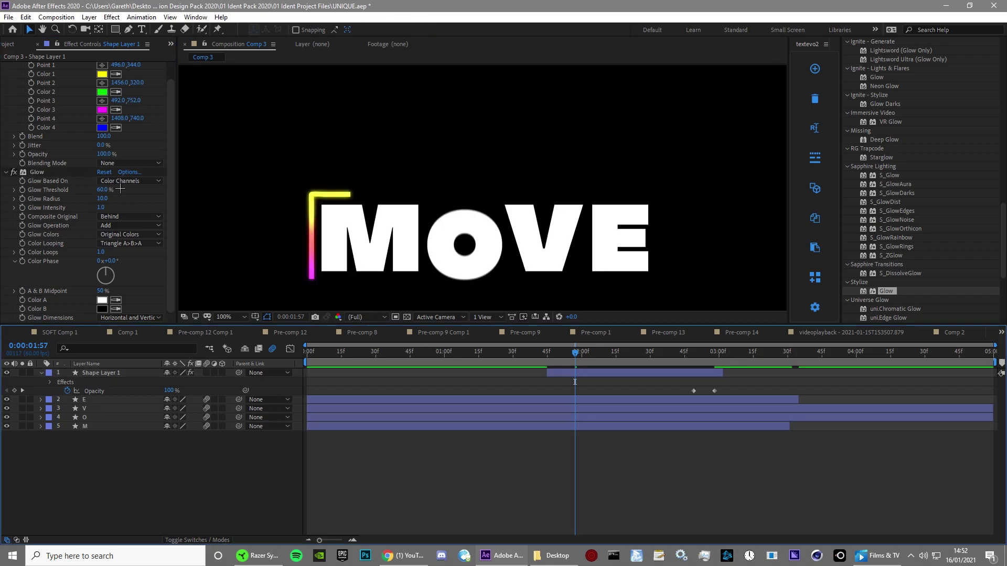
drag(102, 199, 137, 203)
key(space)
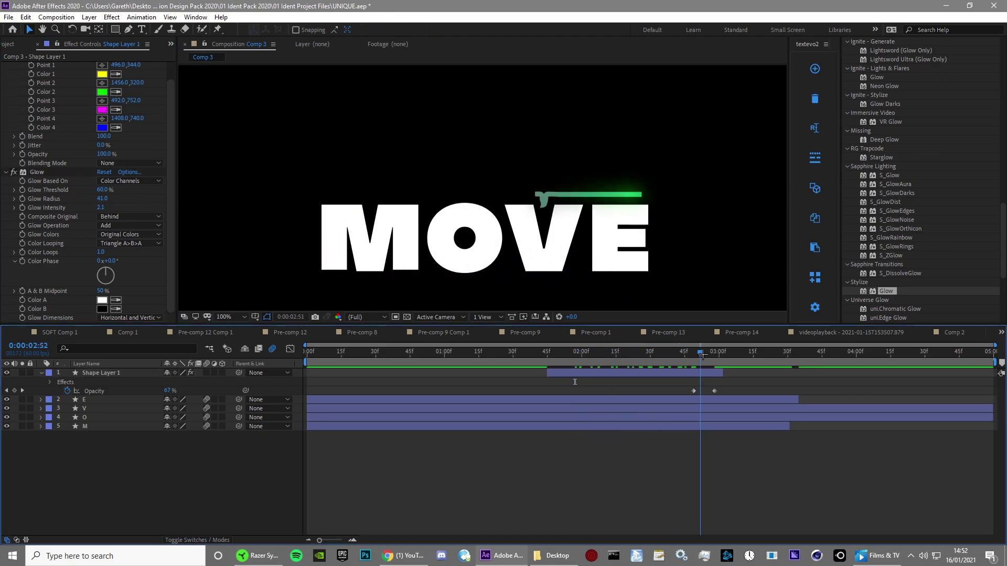
scroll(558, 297, down, 2)
scroll(557, 297, up, 1)
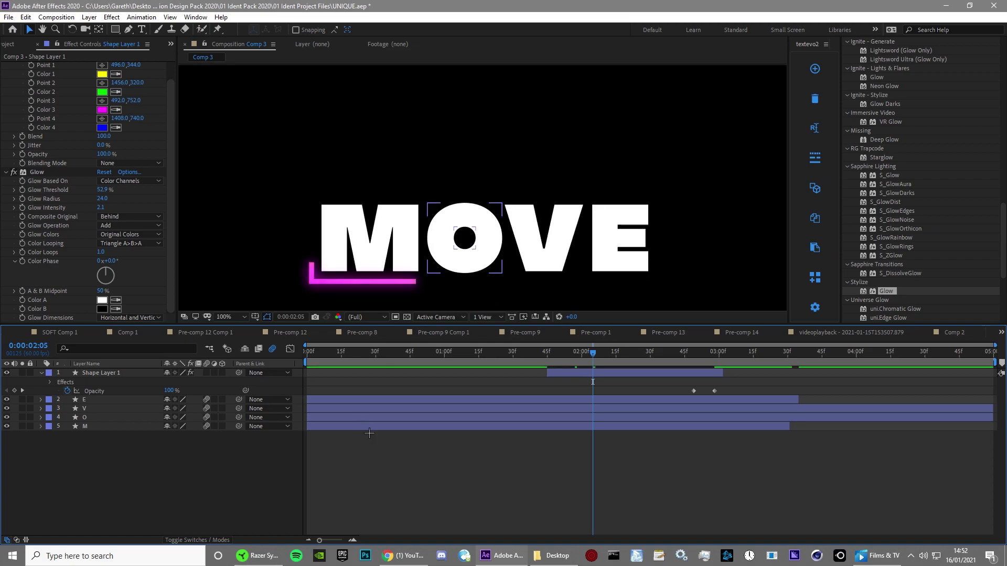
Step: Duplicate each of the letter layers M, O, V and E
click(102, 427)
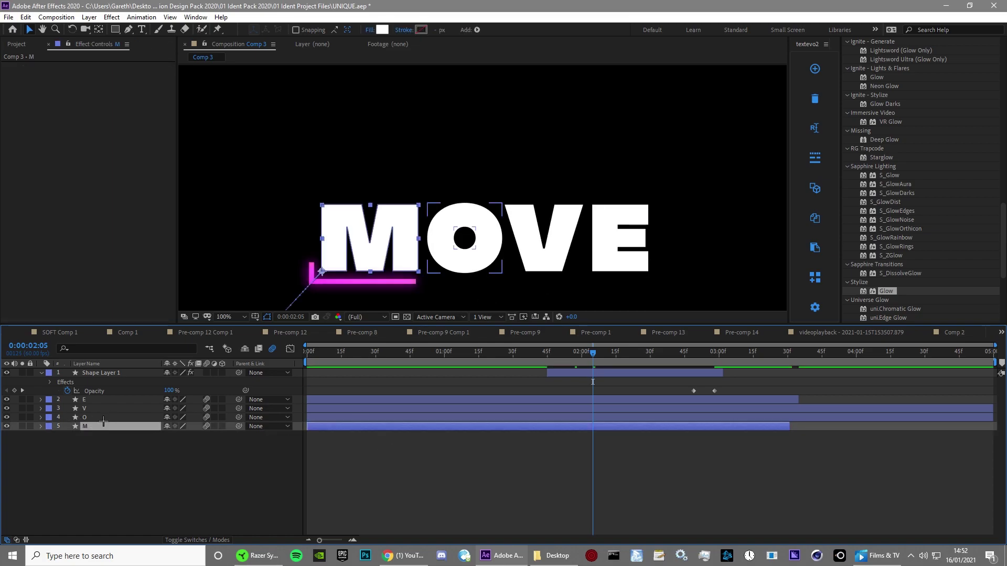
key(ctrl+d)
click(103, 417)
key(ctrl+d)
click(107, 408)
key(ctrl+d)
click(115, 400)
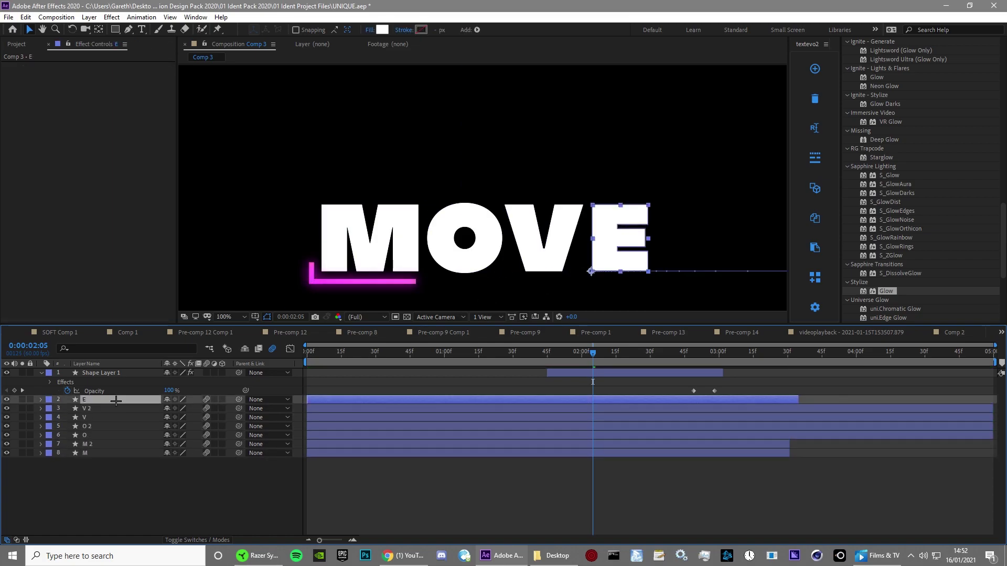
key(ctrl+d)
Step: Apply the TEXT GRADIENT preset to the original E, V, O and M layers beneath their duplicates, and preview the animation
key(Home)
scroll(901, 130, up, 10)
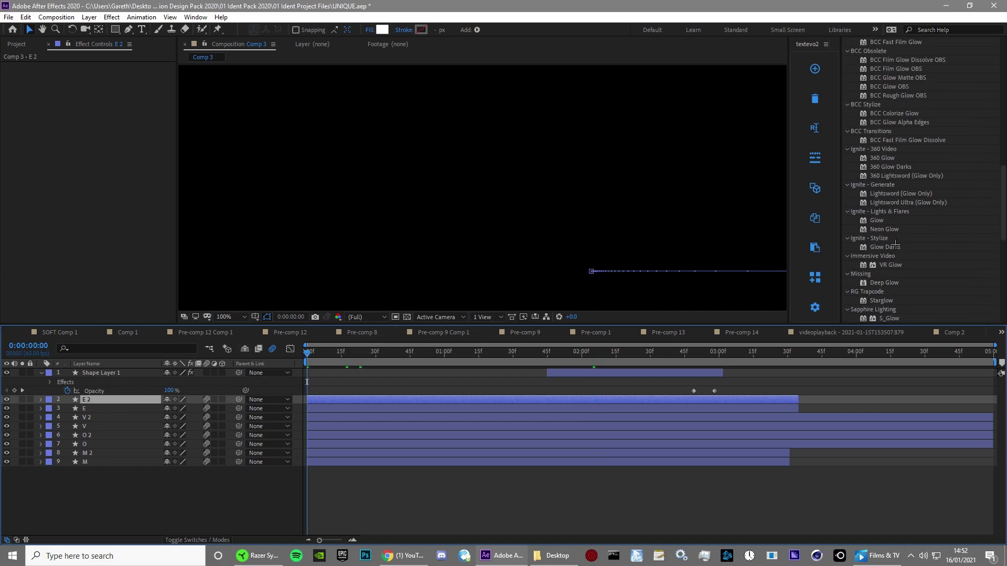
click(881, 153)
text(text)
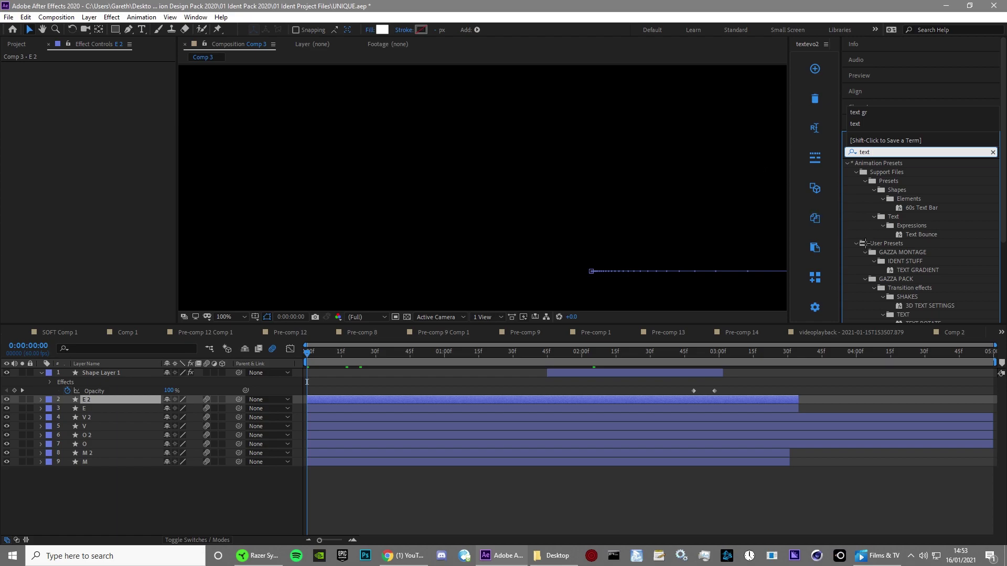
drag(936, 269, 93, 410)
drag(907, 270, 104, 426)
drag(915, 272, 105, 444)
drag(938, 270, 110, 463)
click(423, 483)
click(429, 352)
key(space)
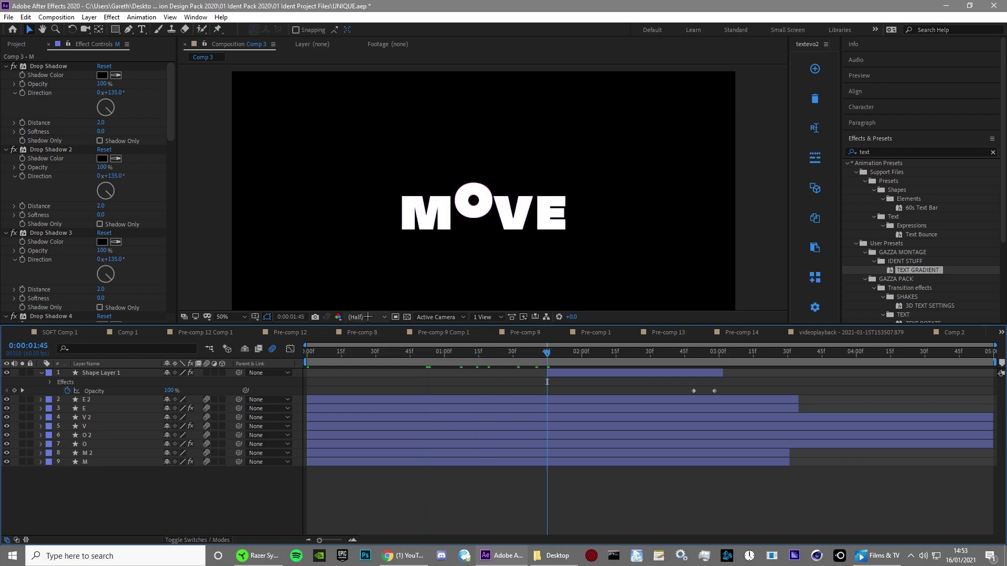
key(slash)
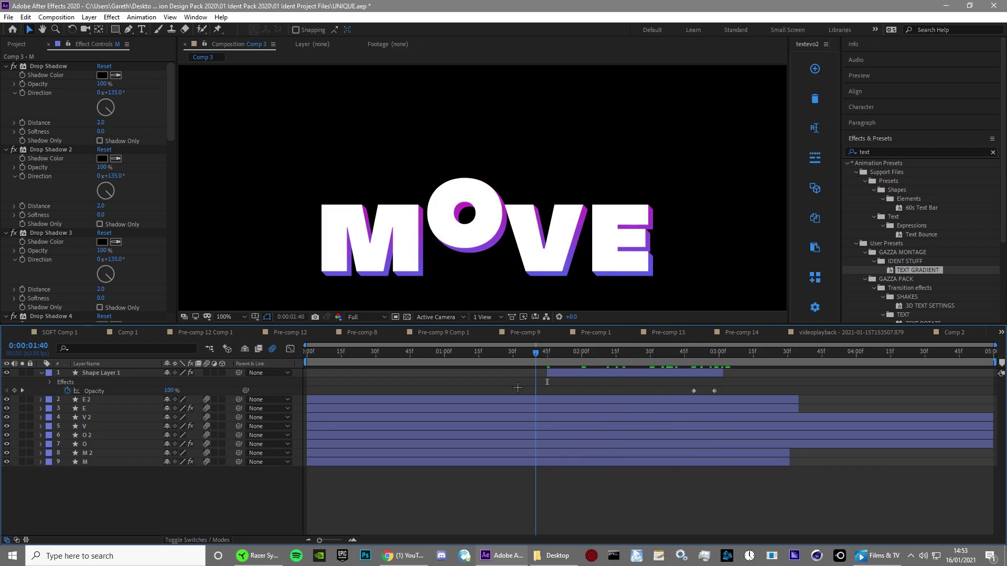
Step: Recolor the original letters' Gradient Ramps: M ending in green, O blue, V magenta and E red to orange, and preview the colors
click(90, 408)
drag(171, 100, 171, 273)
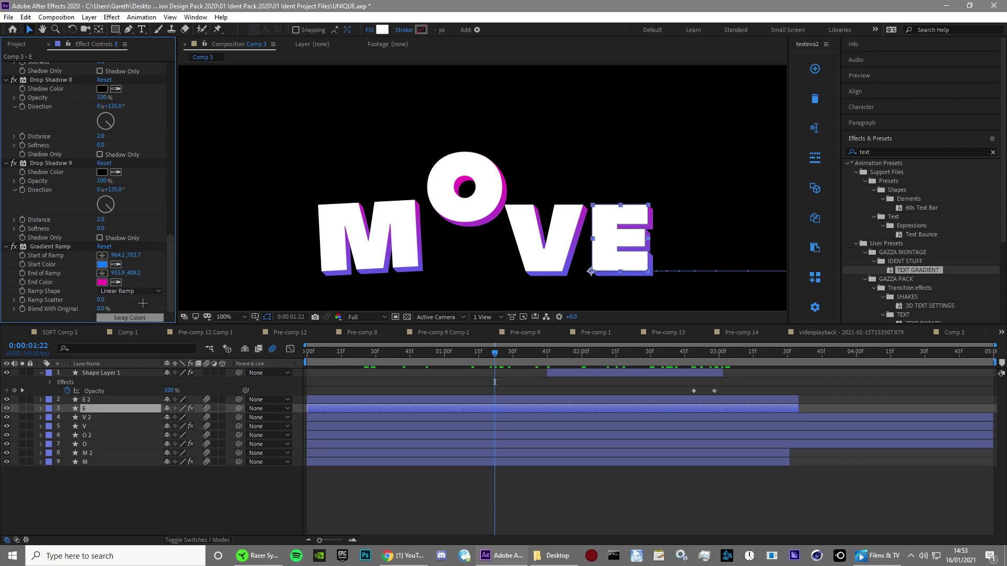
click(111, 454)
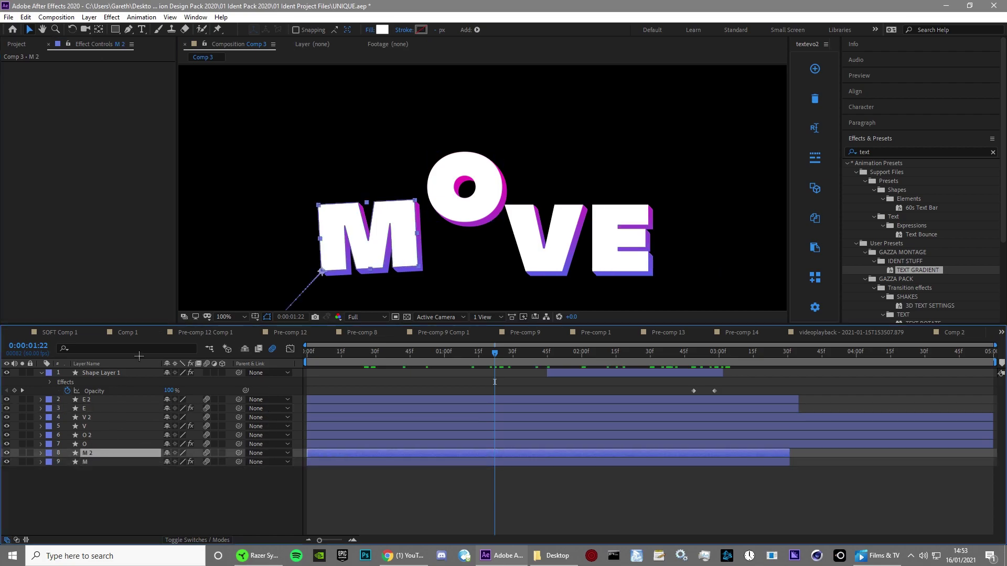
click(101, 462)
scroll(167, 116, down, 5)
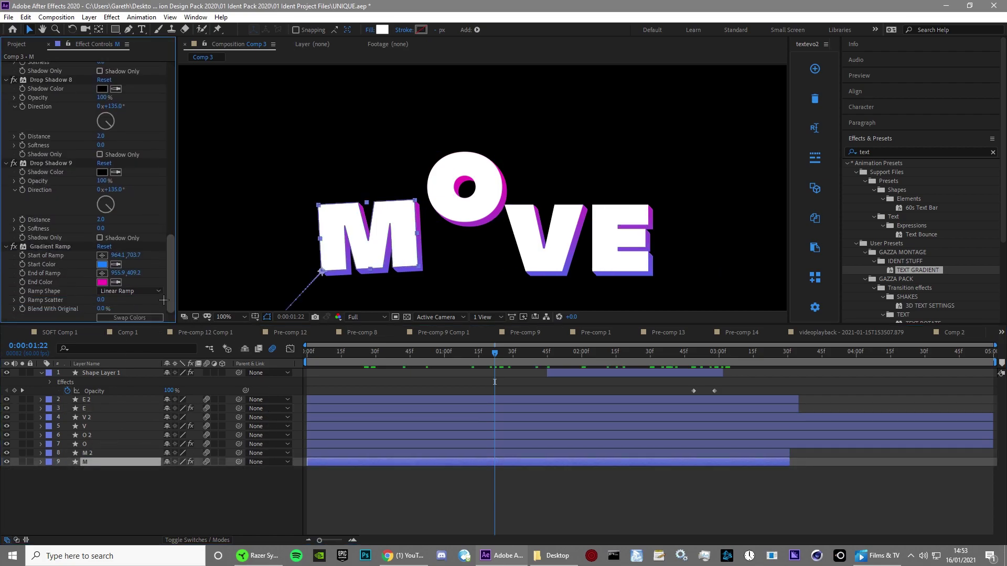
click(102, 264)
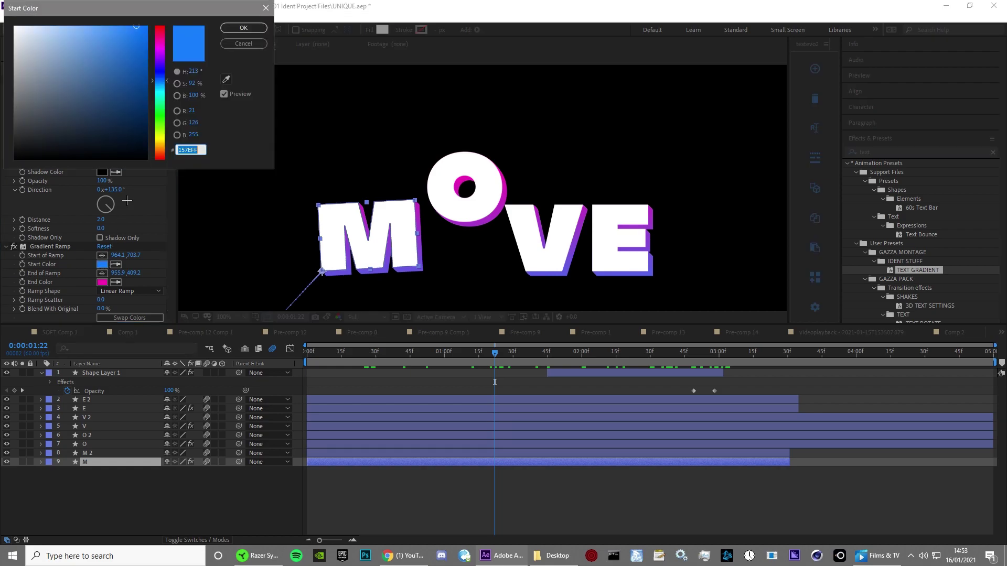
click(240, 48)
click(102, 282)
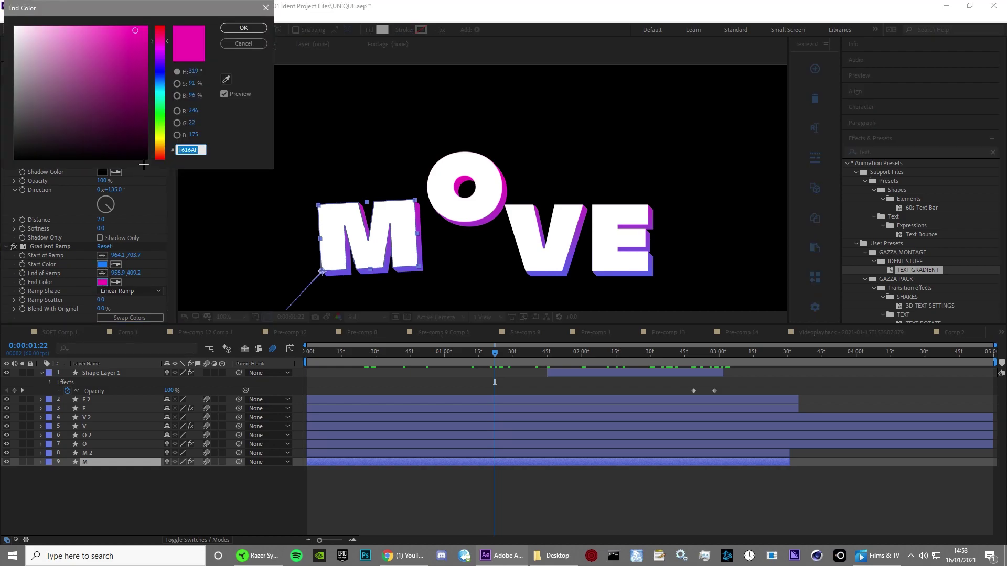
click(160, 121)
click(236, 28)
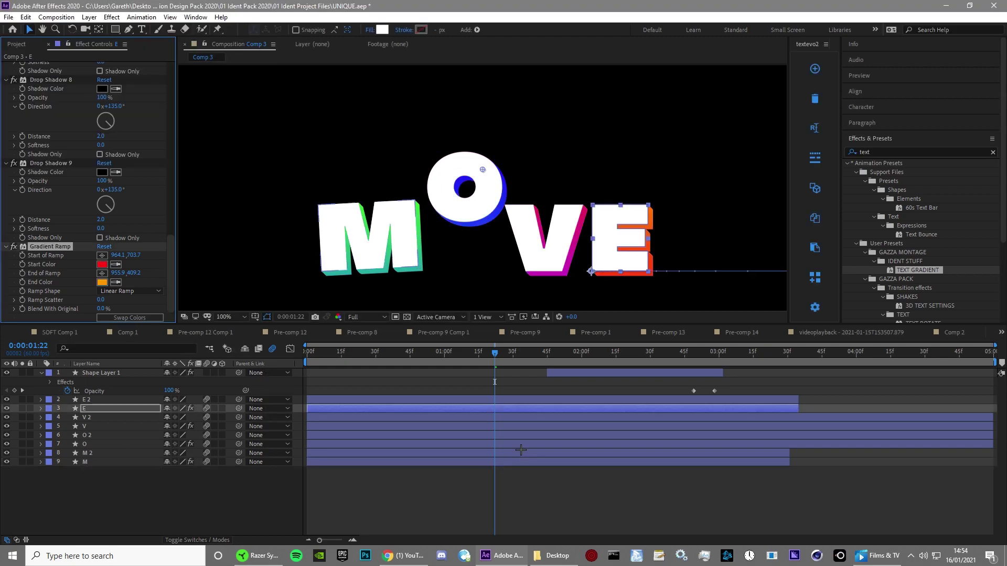
click(517, 390)
drag(563, 354, 825, 419)
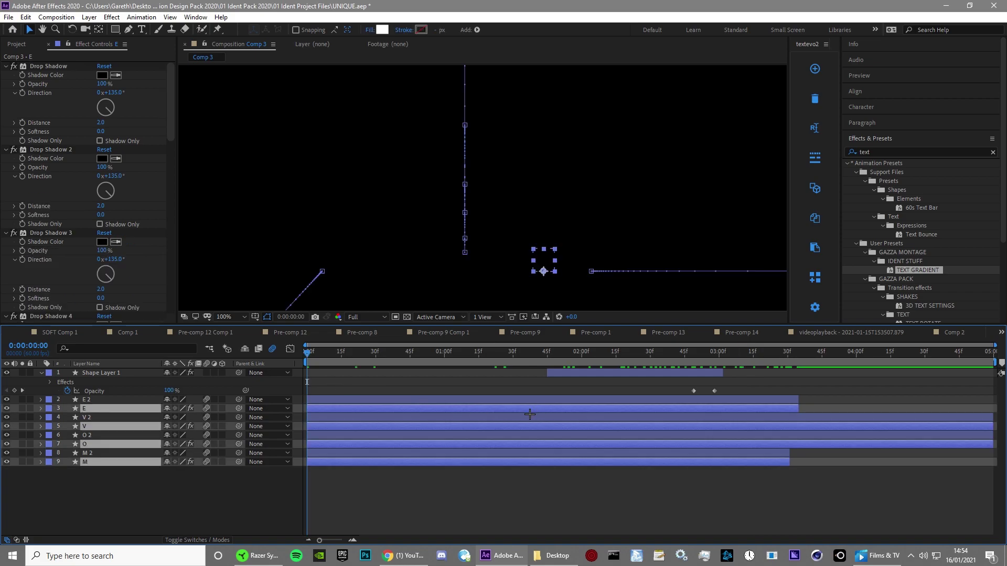
Step: Try a pasted Glow effect on the original E, V, O and M layers together and preview it
key(ctrl+v)
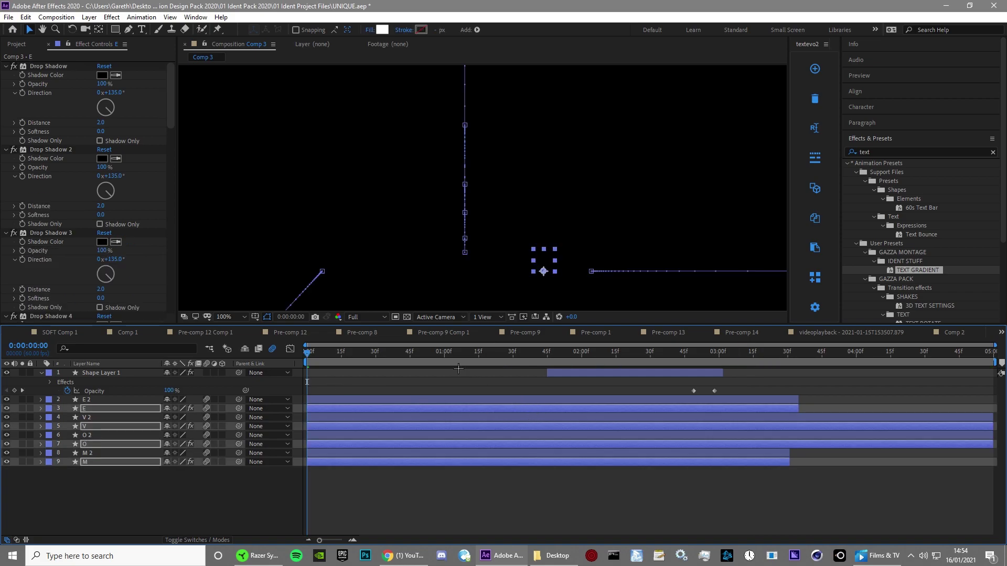
click(433, 378)
drag(430, 352, 588, 385)
click(417, 436)
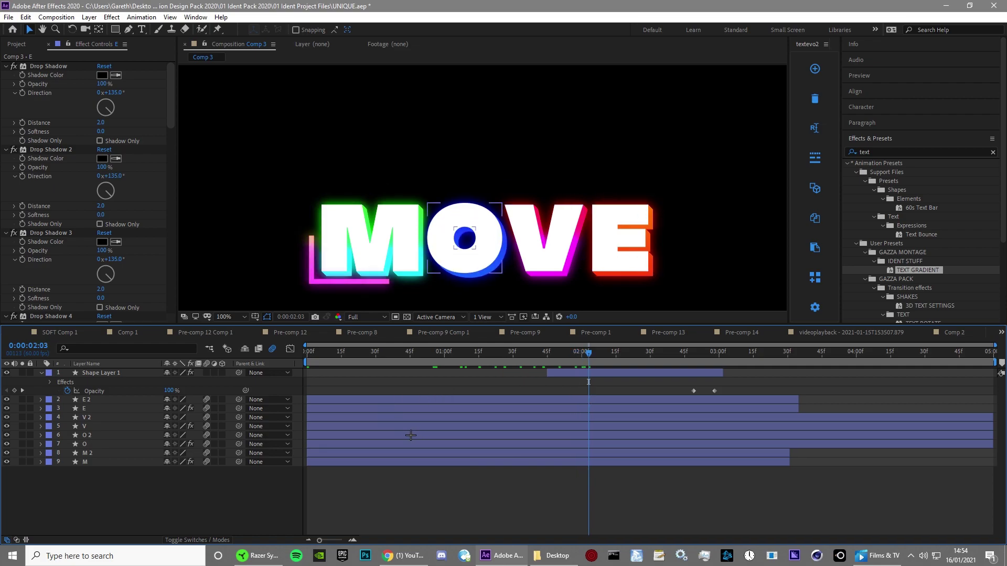
key(Home)
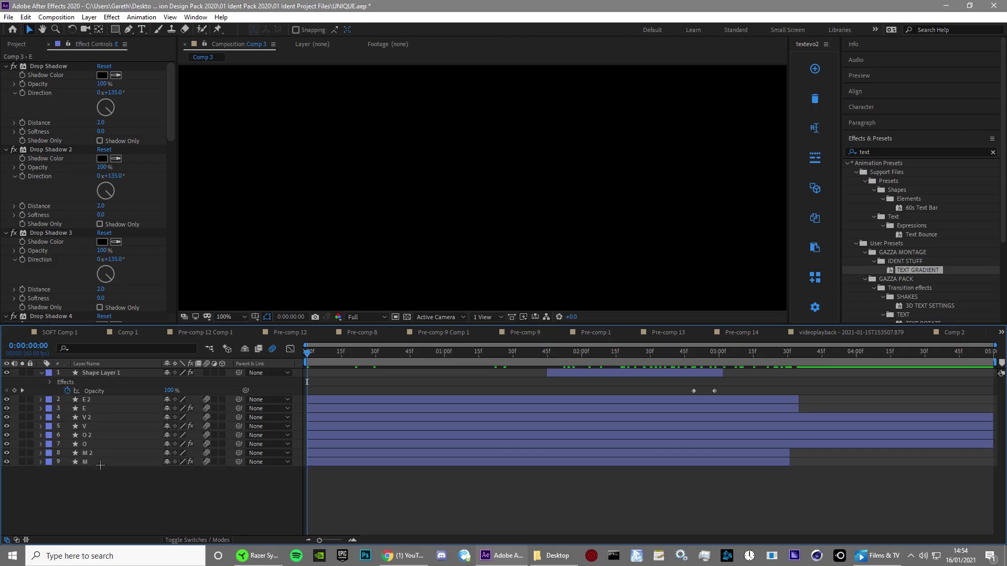
Step: Give the M layer a Glow with threshold 67.5%, radius 28 and intensity 0.8, and copy it to the original O, V and E layers
click(98, 463)
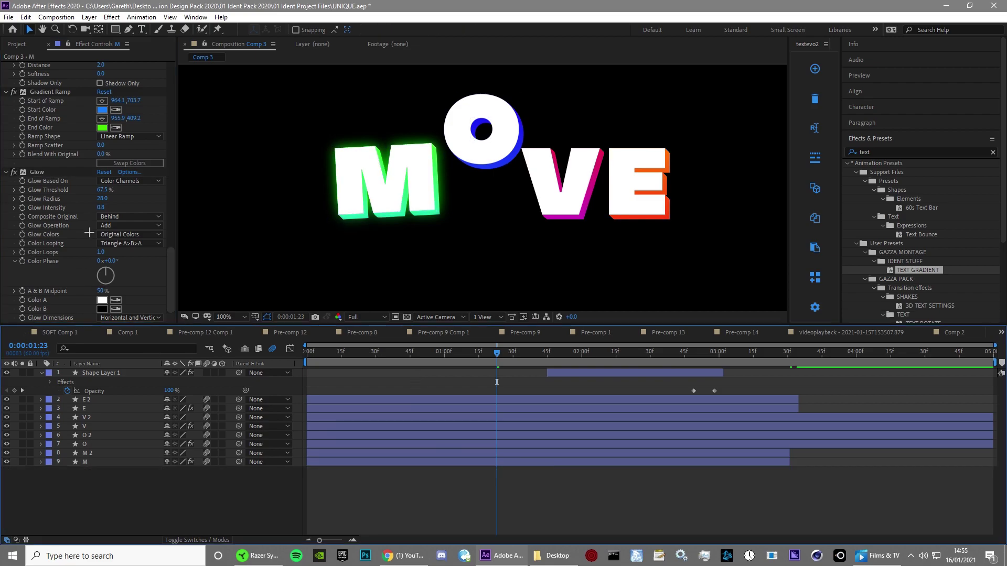
click(37, 172)
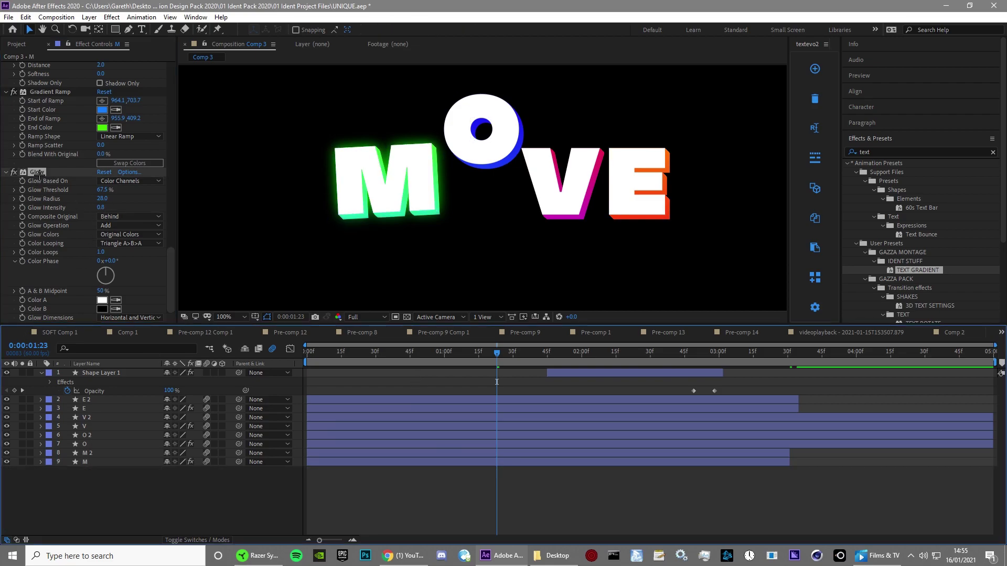
click(104, 444)
ctrl+click(99, 426)
ctrl+click(95, 408)
key(ctrl+v)
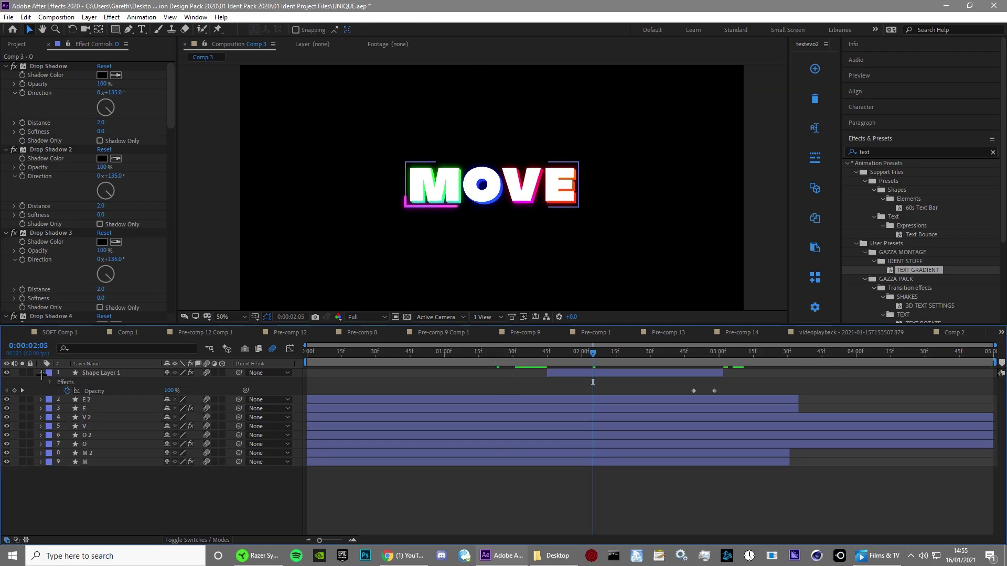
Step: Set the Line Cap of the outline's Stroke 1 to Round Cap and check the outline along the timeline
click(42, 373)
click(41, 373)
click(51, 382)
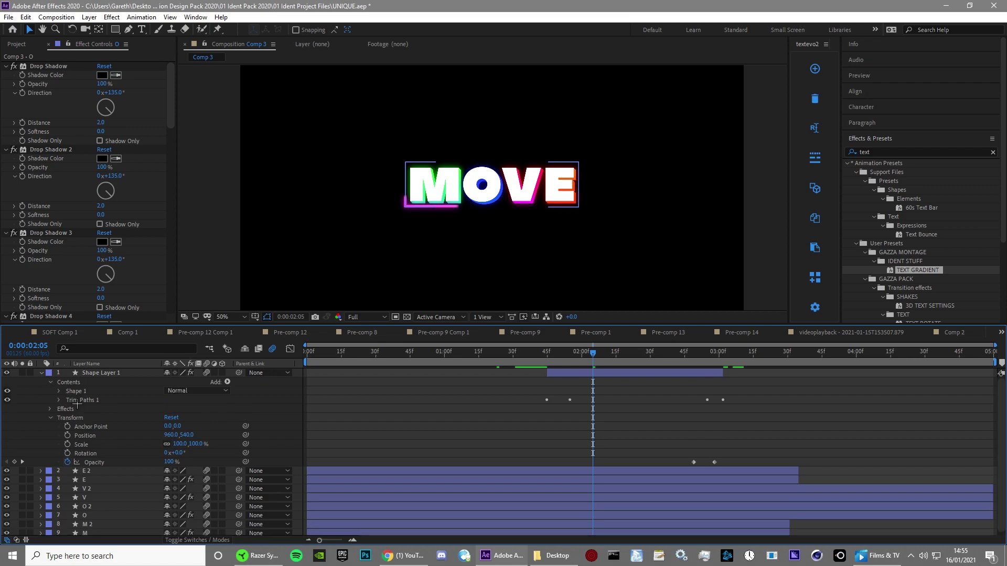
click(56, 391)
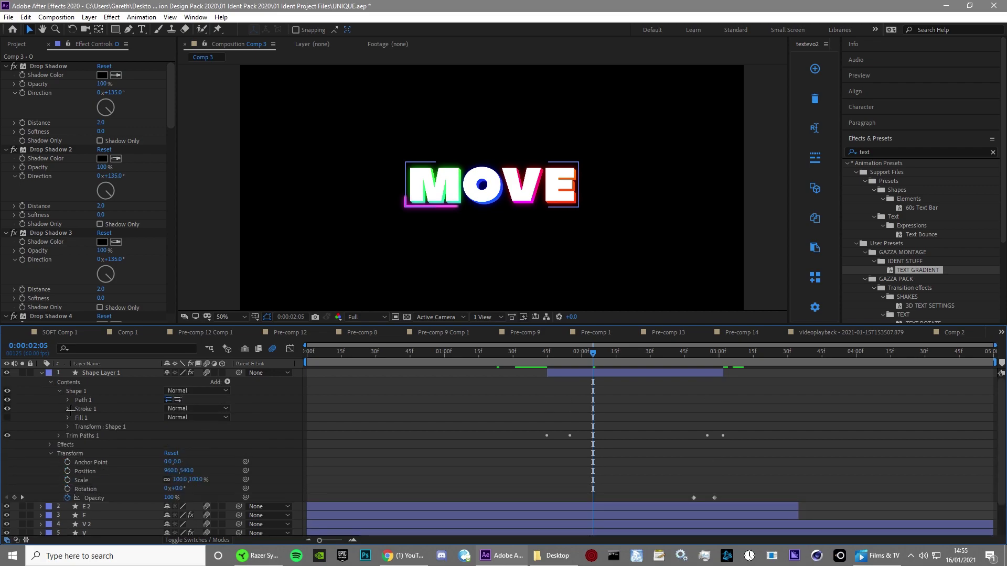
click(67, 409)
click(195, 453)
click(199, 461)
click(528, 406)
scroll(590, 256, up, 1)
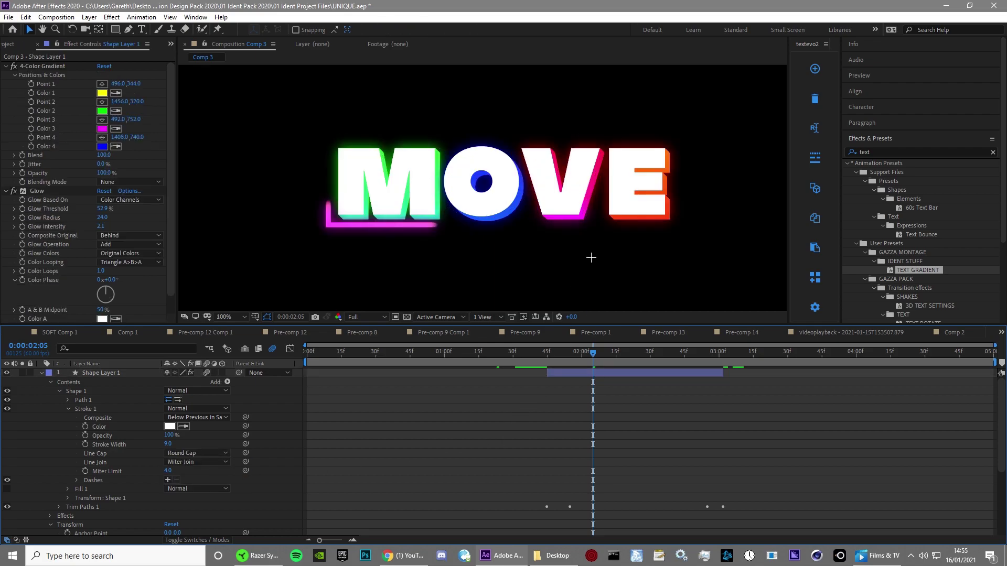
drag(638, 356, 723, 353)
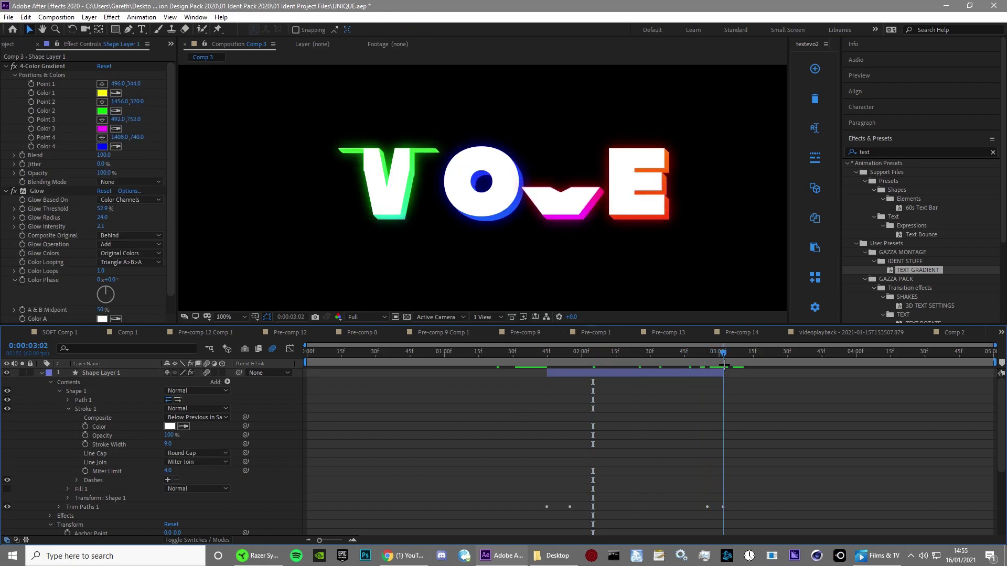
Step: Pre-compose the outline and all letter layers together, moving all attributes into the new composition
click(703, 373)
key(ctrl+shift+c)
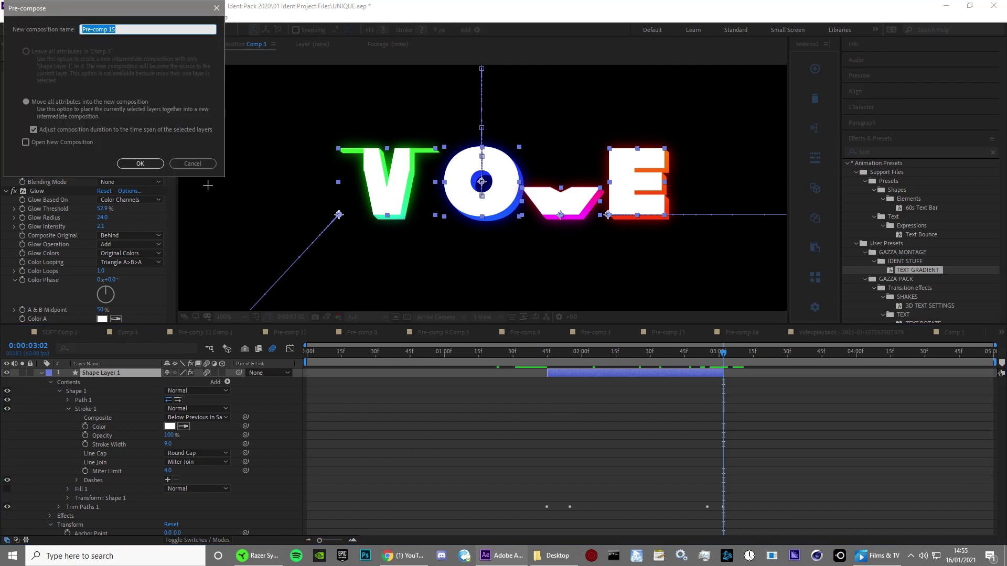
click(149, 164)
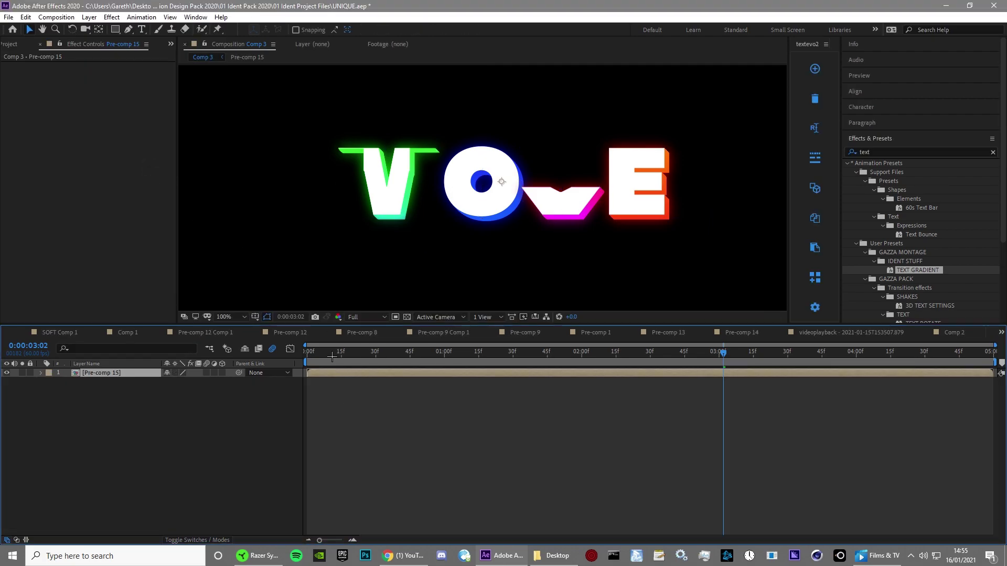
Step: Set the pre-comp's Rotation to 6° and keyframe it at the start of the timeline
key(Home)
scroll(409, 207, down, 2)
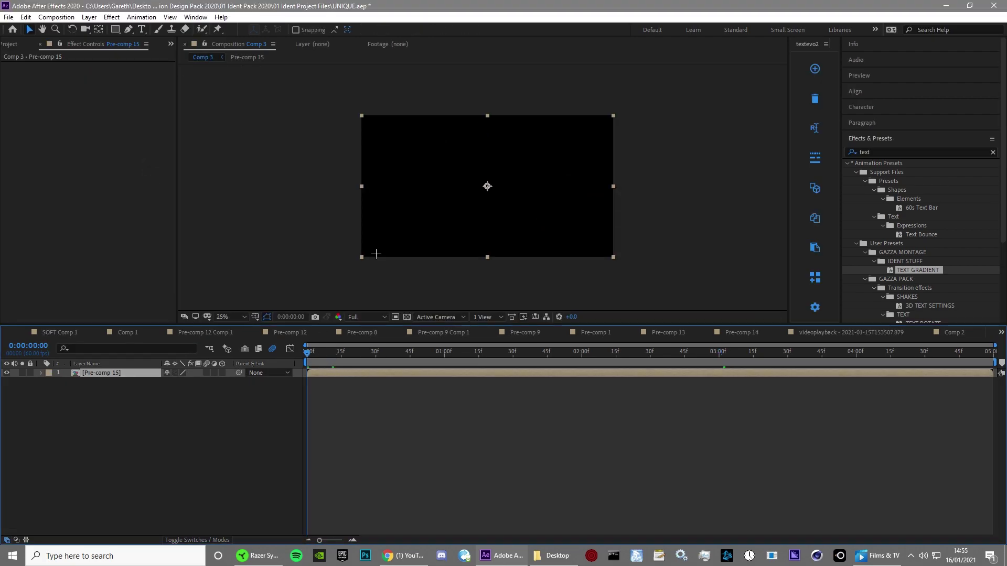
key(r)
click(179, 382)
text(6)
key(Return)
click(67, 382)
click(93, 382)
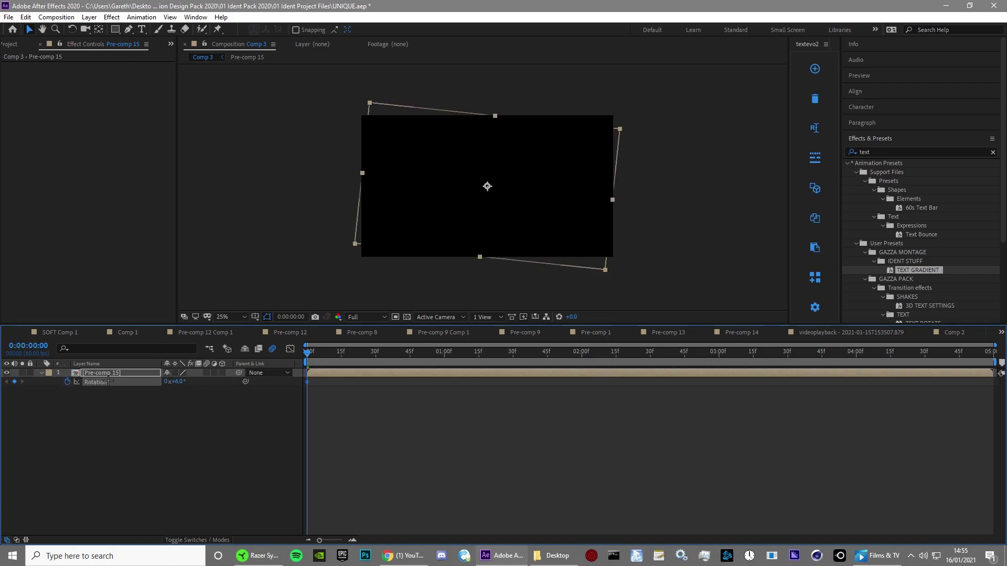
Step: Keyframe the pre-comp's Rotation at 5° at 0:00:03:46
drag(392, 354, 823, 415)
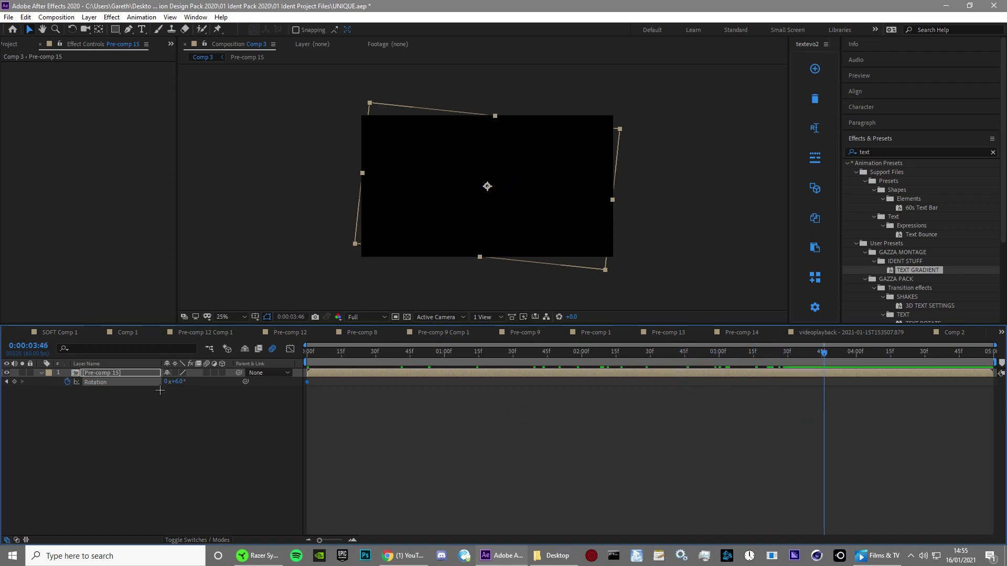
click(179, 381)
text(5)
click(359, 437)
drag(386, 355, 309, 371)
Step: Keyframe the pre-comp's Scale from 130% at the start to 120% at 0:00:00:30, with eased keyframes
click(309, 373)
key(s)
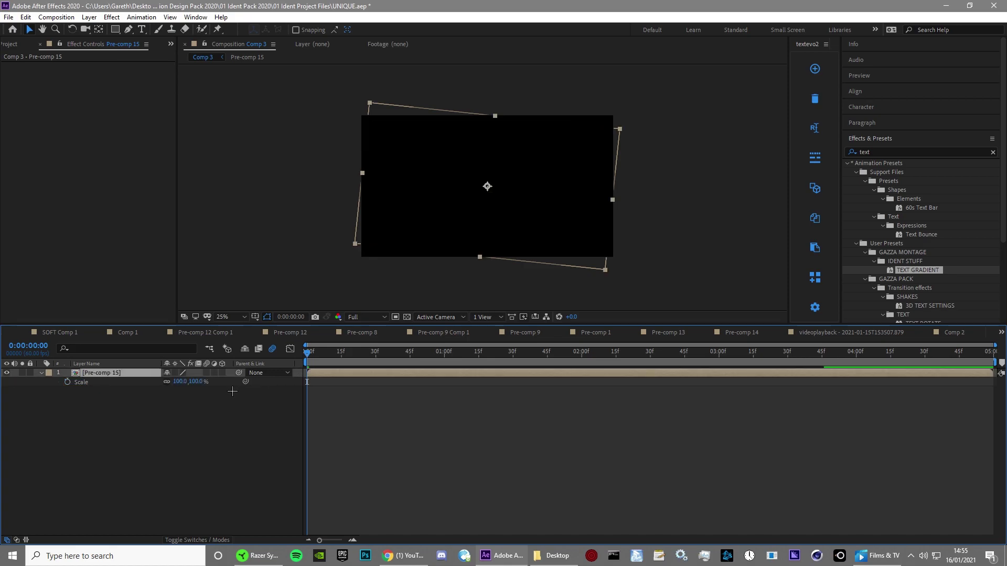
click(67, 382)
drag(355, 351, 375, 363)
click(186, 381)
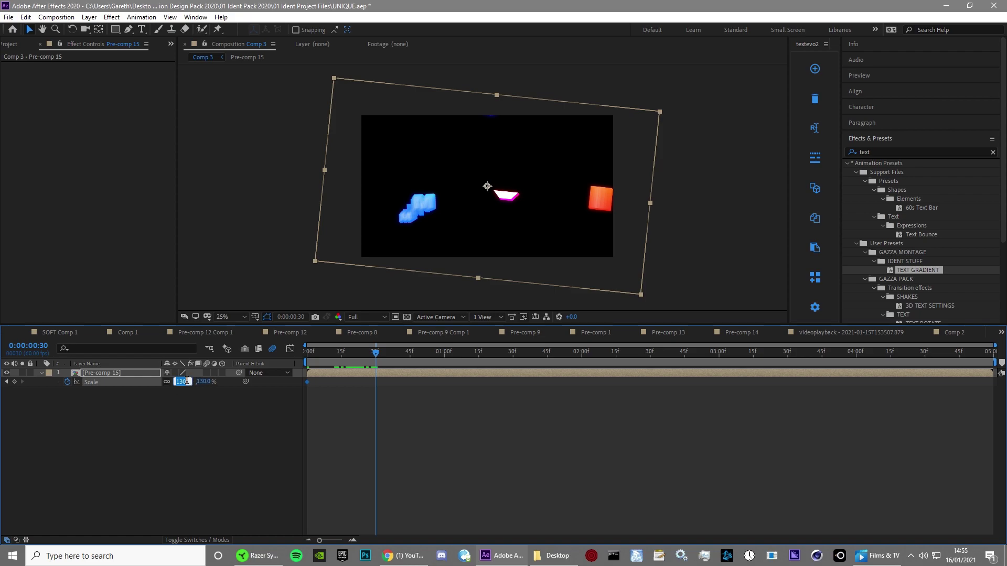
text(120)
key(Return)
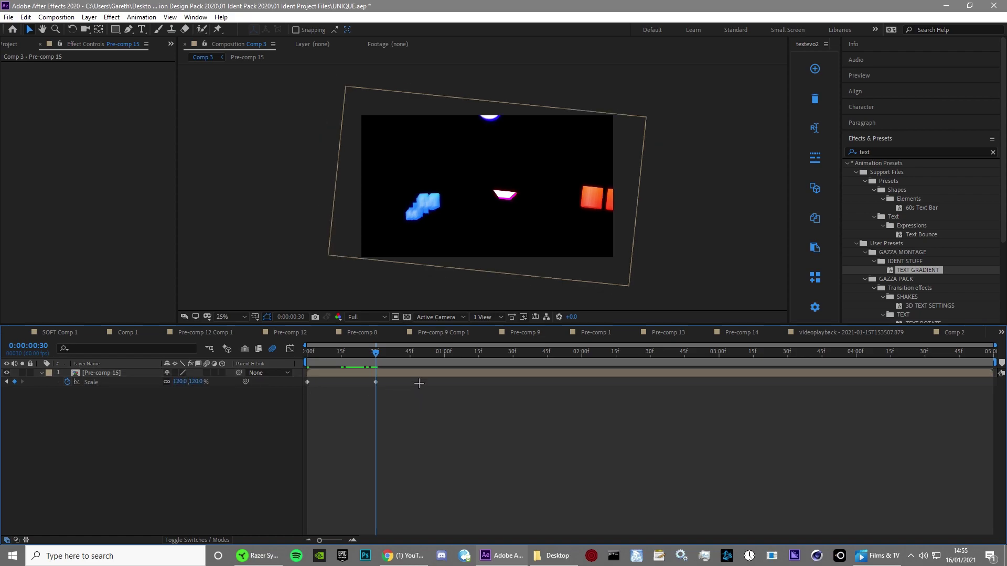
key(period)
key(period)
key(Home)
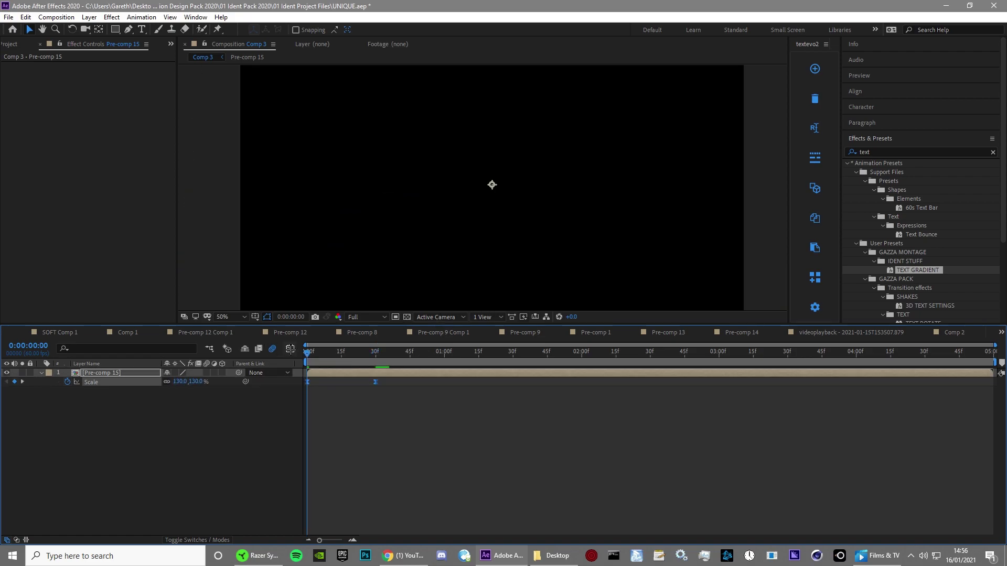
Step: Adjust the speed curve between the two opening Scale keyframes in the Graph Editor and preview the motion
click(290, 349)
drag(319, 378, 375, 357)
click(289, 348)
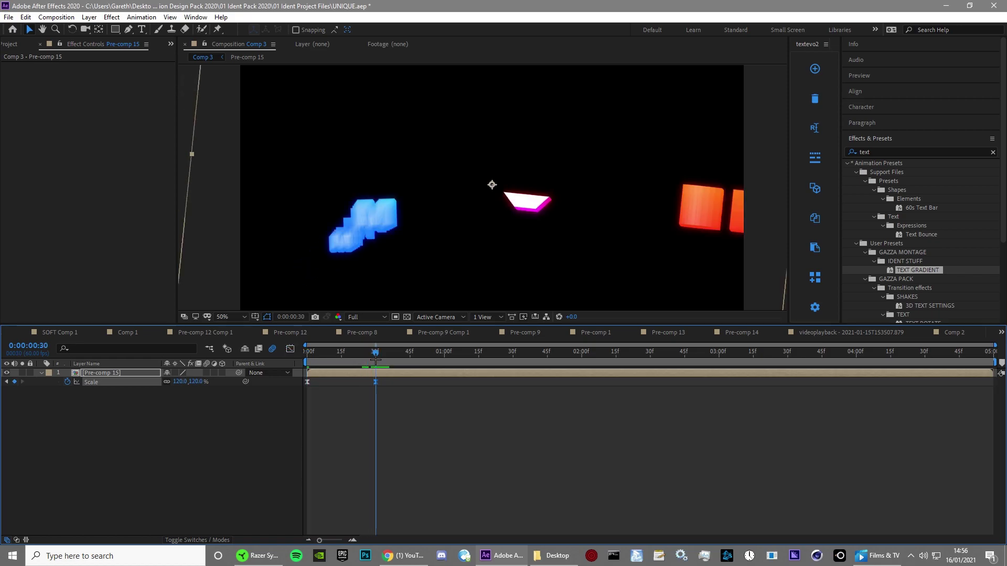
click(404, 397)
key(space)
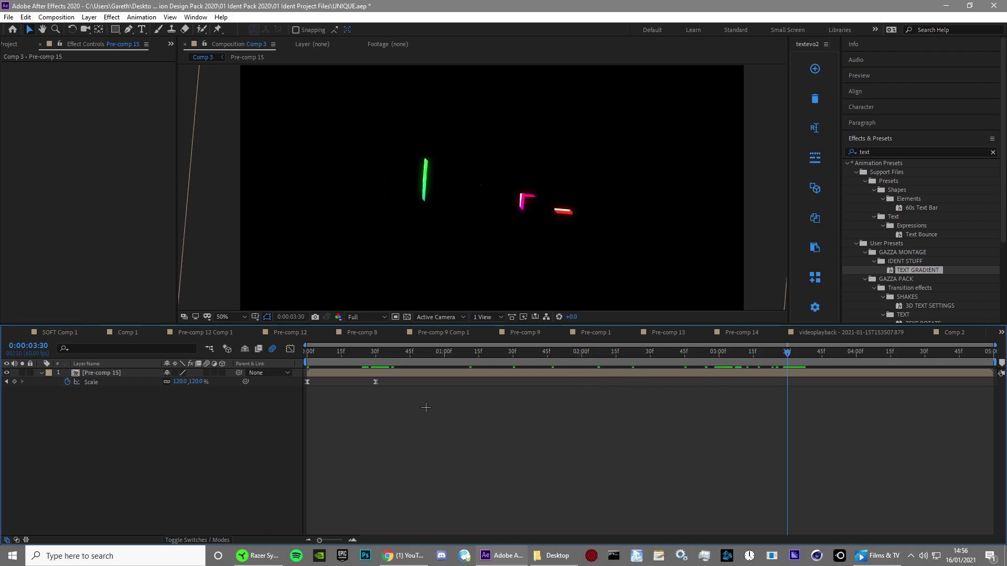
Step: Add eased Scale keyframes at 0:00:03:15 and 0:00:03:30, shrinking the pre-comp to 0% at the last one
click(181, 382)
key(Return)
mouse_move(794, 358)
mouse_down()
mouse_move(821, 373)
mouse_move(764, 371)
mouse_move(752, 382)
mouse_move(781, 351)
mouse_up()
click(192, 381)
text(0)
key(Return)
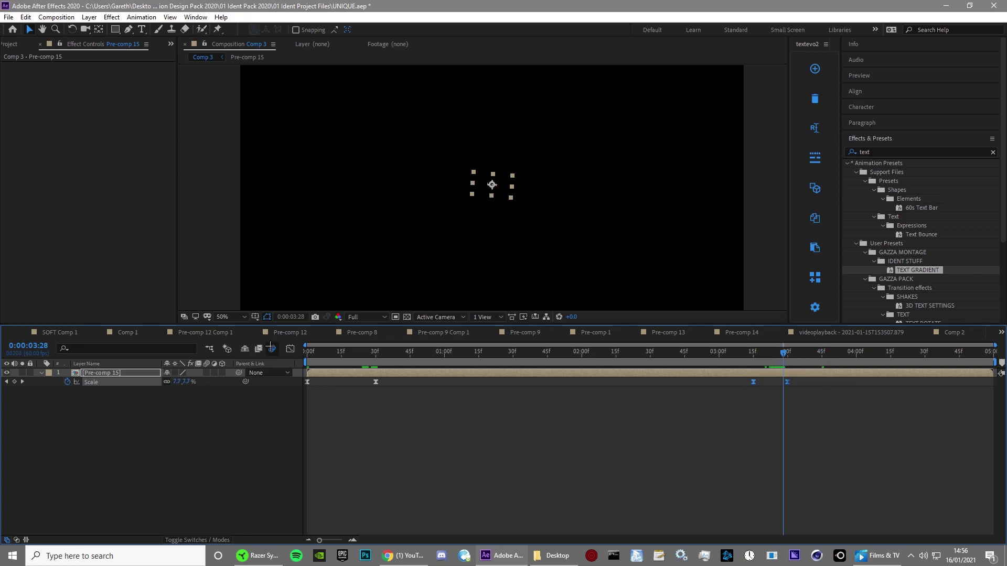
Step: Reshape the Scale speed curve into sharp peaks at the 0:00:00:30 and 0:00:03:30 keyframes in the Graph Editor
click(290, 348)
click(376, 380)
drag(438, 380, 343, 377)
drag(721, 378, 529, 376)
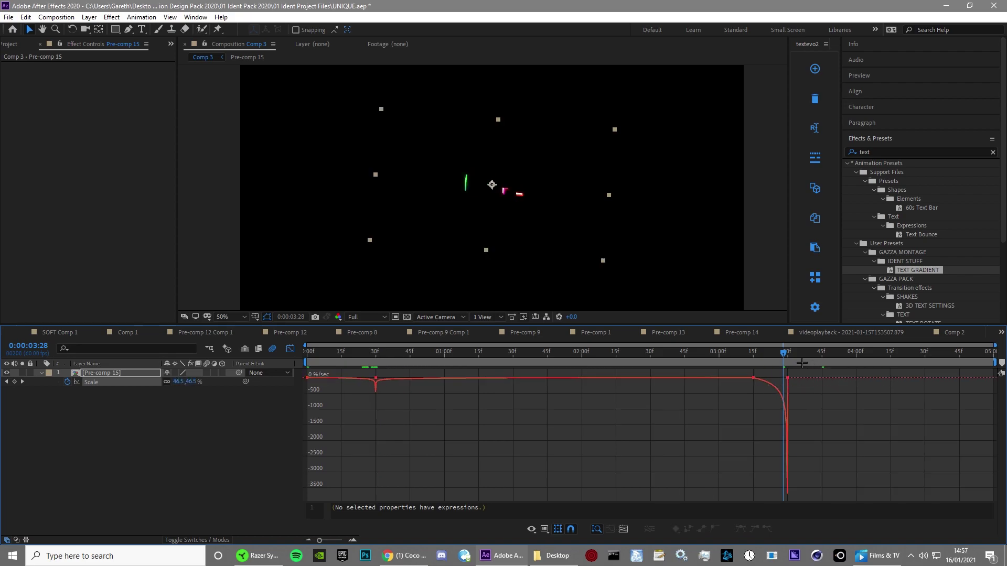
Step: Enable motion blur on the pre-comp and preview the animation over a shortened work area
drag(782, 352, 243, 394)
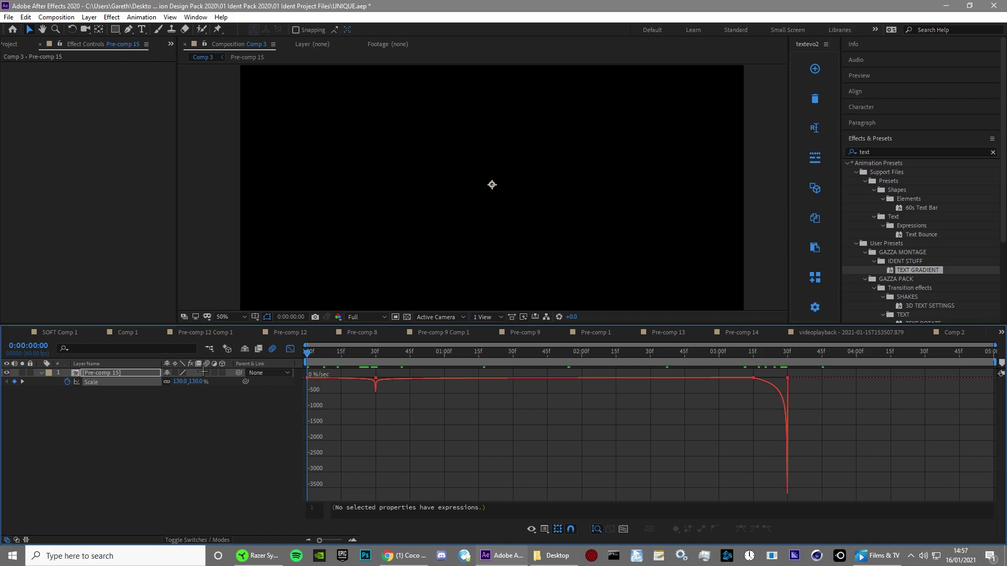
click(289, 349)
key(space)
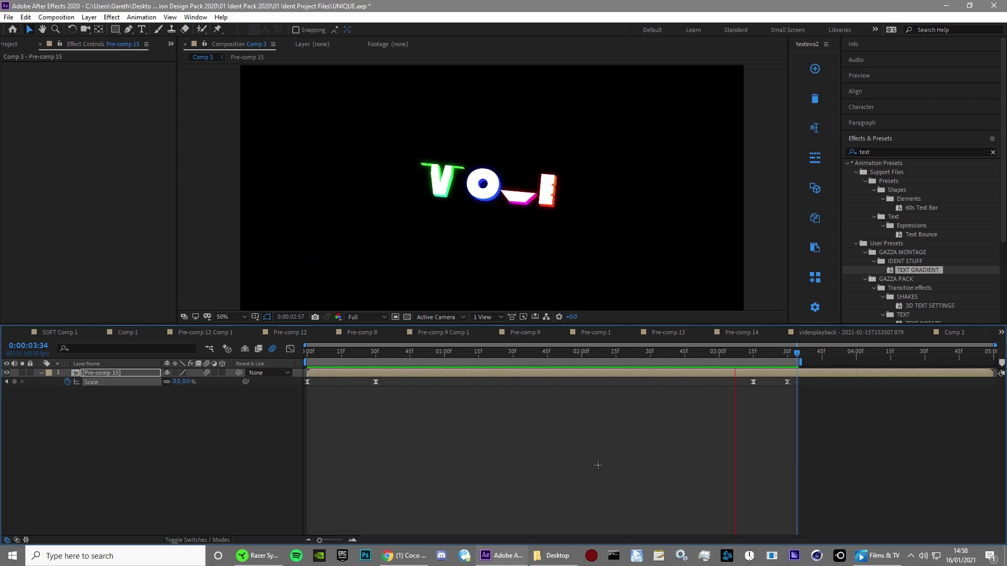
Step: Inside the pre-comp, set the outline's Trim Paths Offset to 1x+50° at 0:00:03:02 and check the ending
double_click(546, 372)
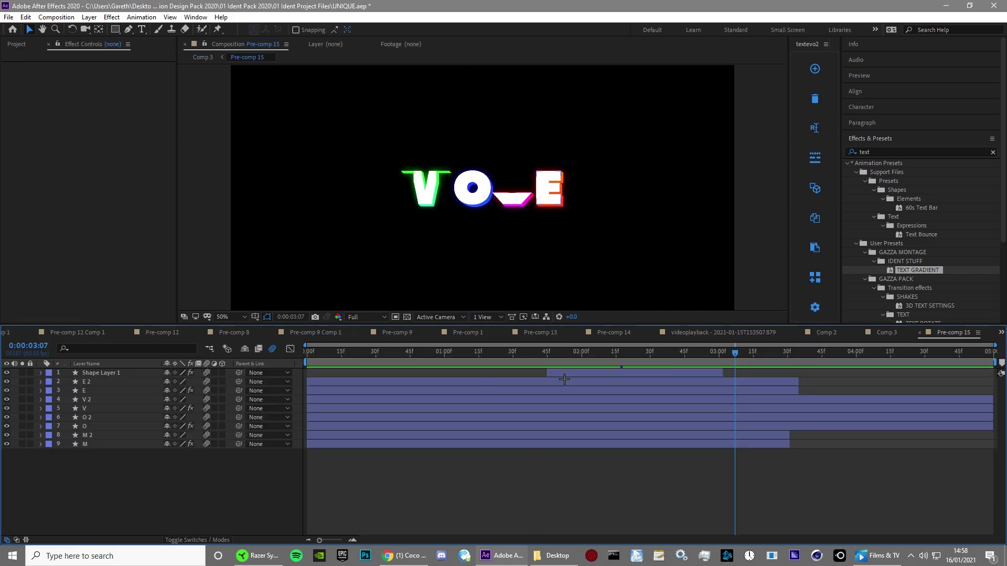
click(595, 374)
click(677, 358)
key(u)
drag(685, 358, 723, 369)
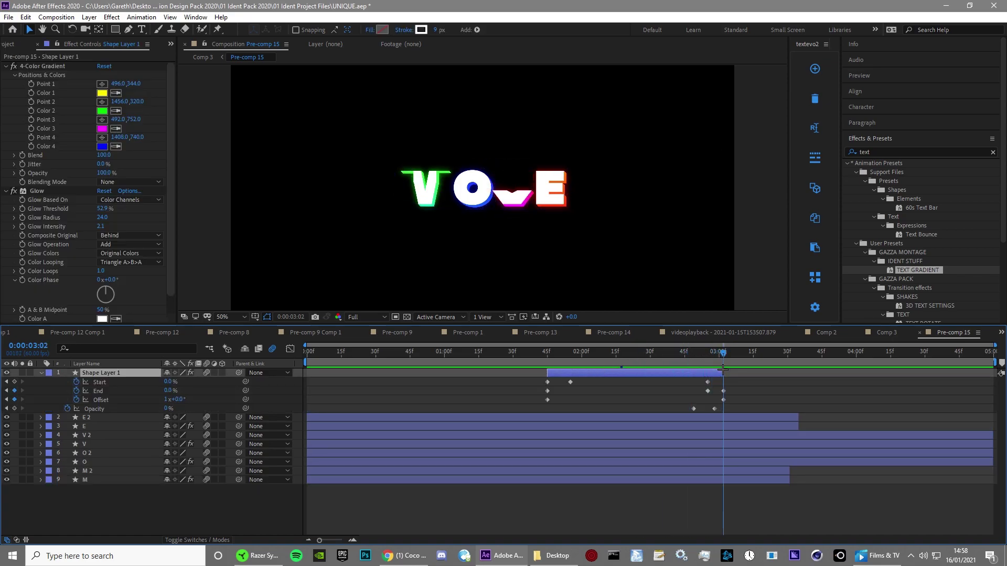
click(180, 399)
text(50)
key(Return)
drag(682, 355, 719, 370)
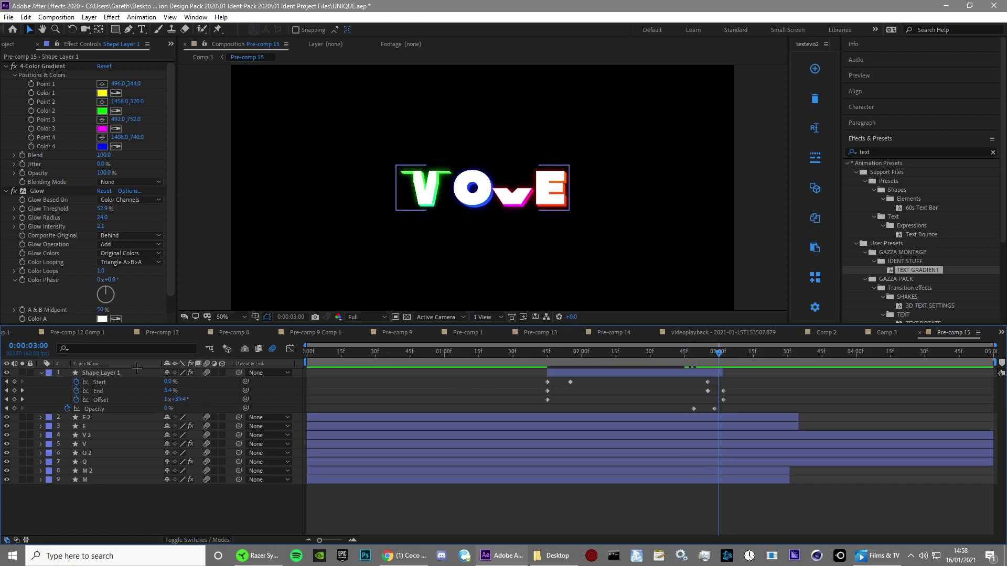
Step: Return to Comp 3 and play back the complete MOVE animation from the start
click(902, 332)
key(space)
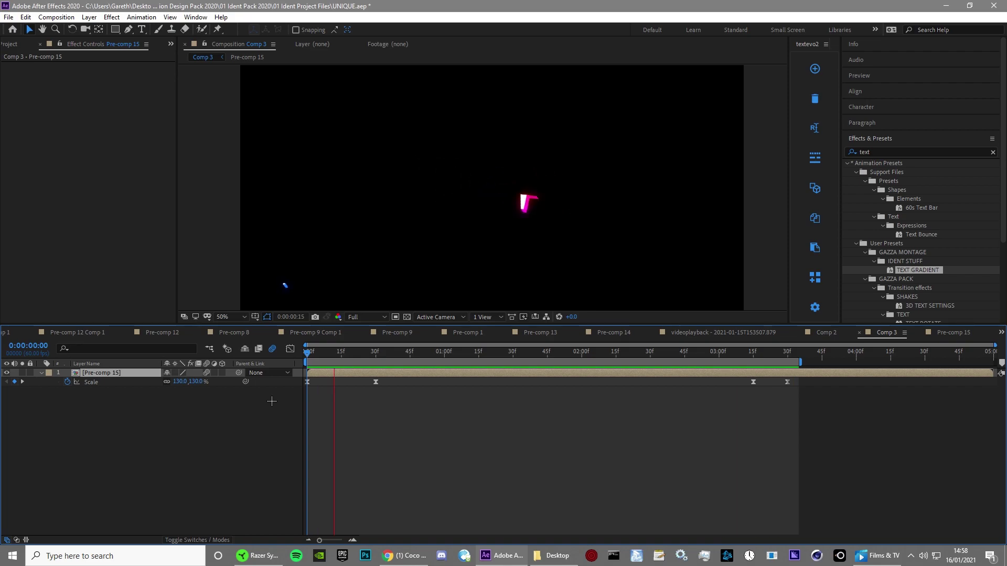
key(space)
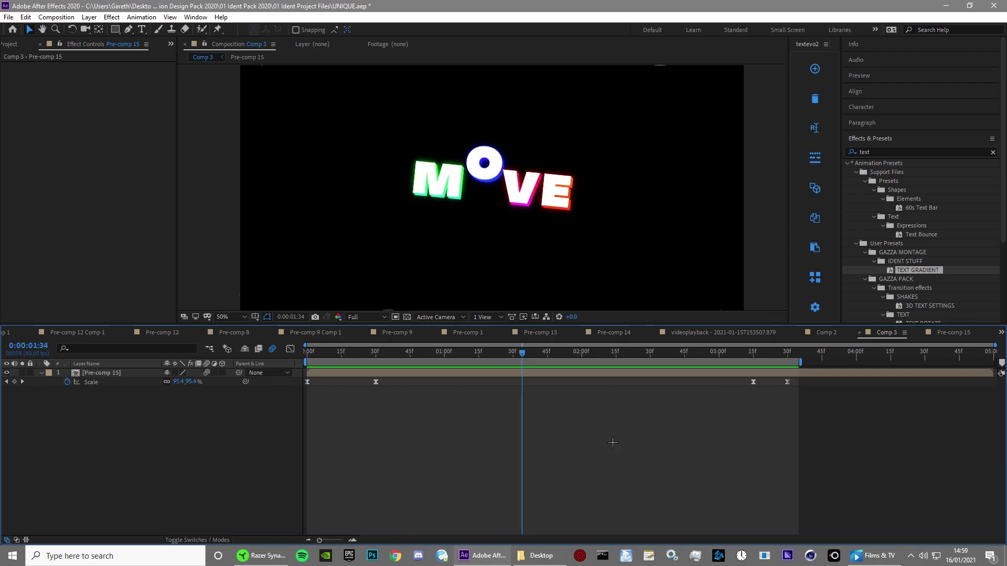